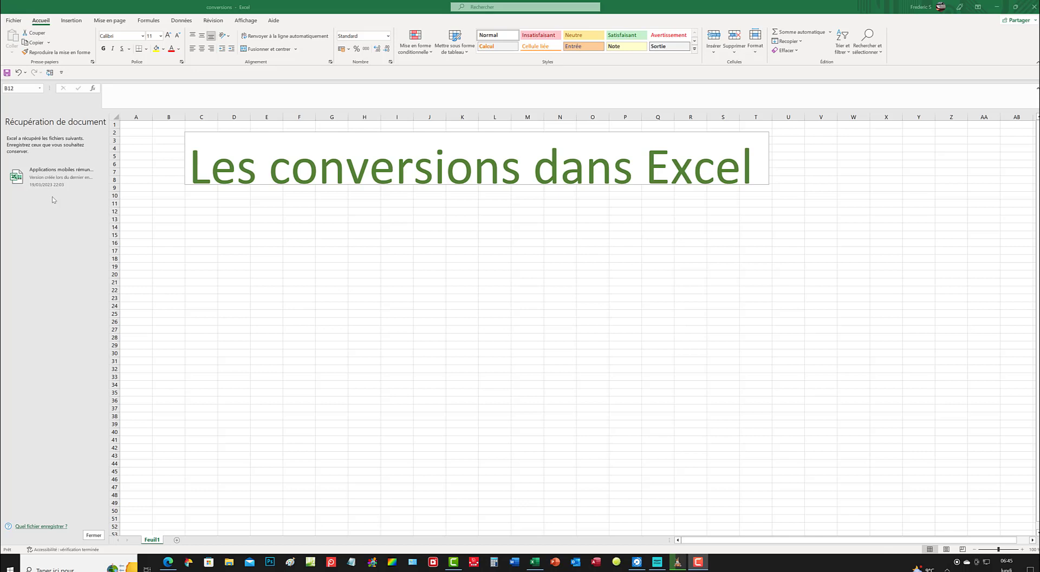
Fill row 13 with the value 110 in A13, the unit "lbm" in B13 and the unit "kg" in C13, including the quotation marks
{"action": "left_click", "coordinate": [136, 220]}
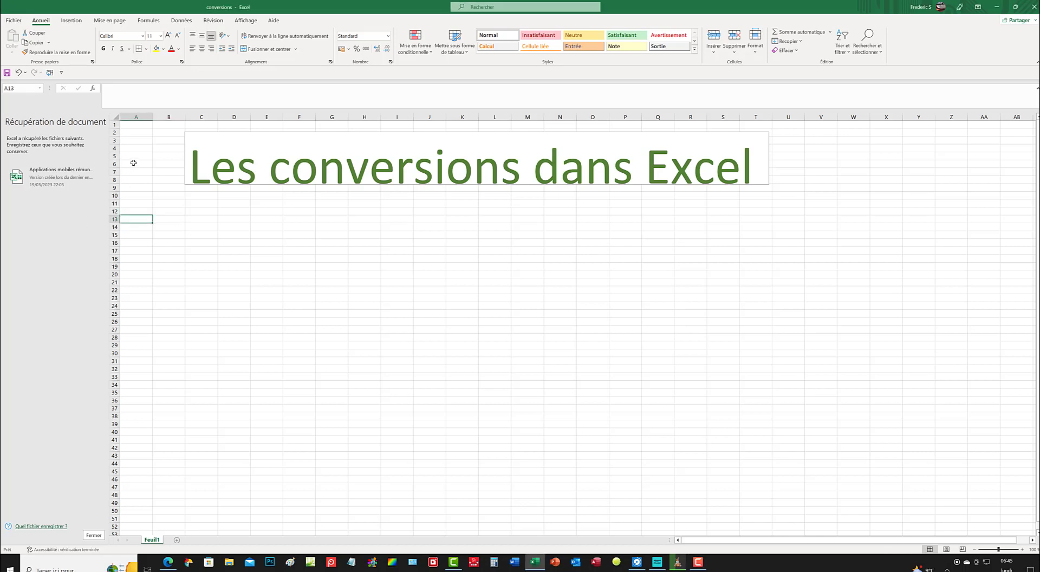
{"action": "type", "text": "110"}
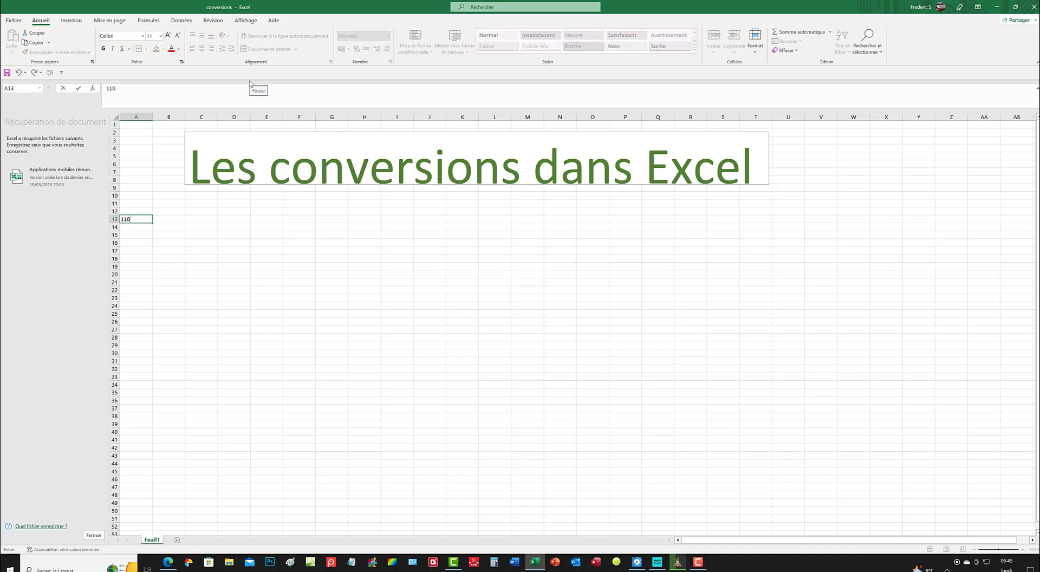
{"action": "left_click", "coordinate": [171, 217]}
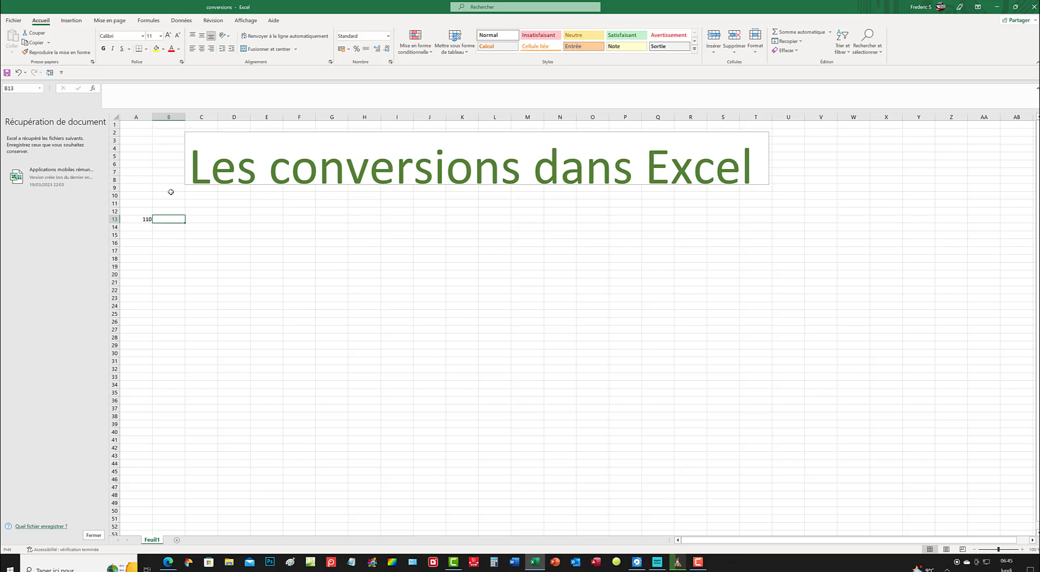
{"action": "type", "text": "\""}
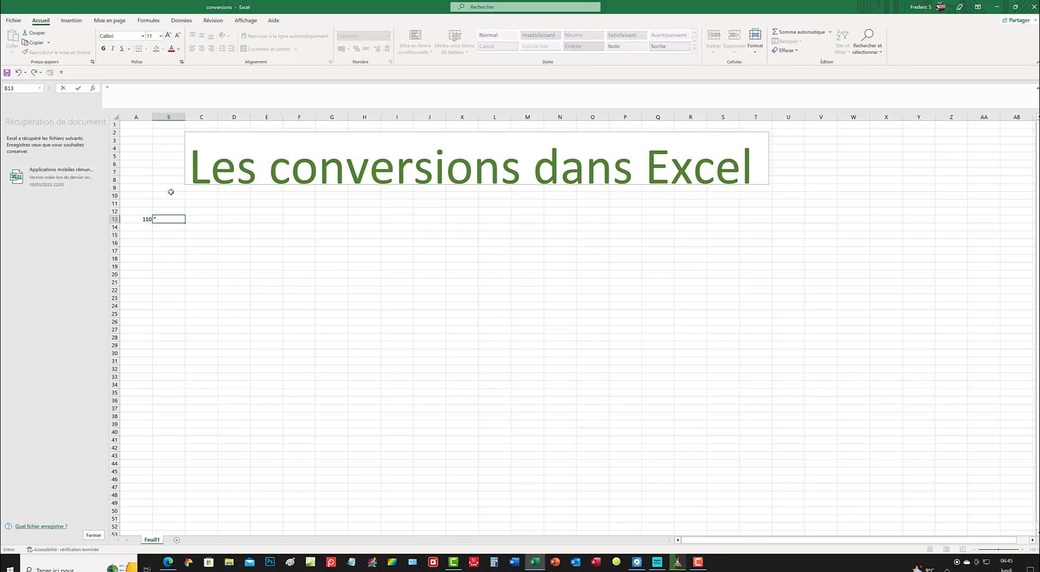
{"action": "type", "text": "lbm"}
{"action": "left_click", "coordinate": [202, 221]}
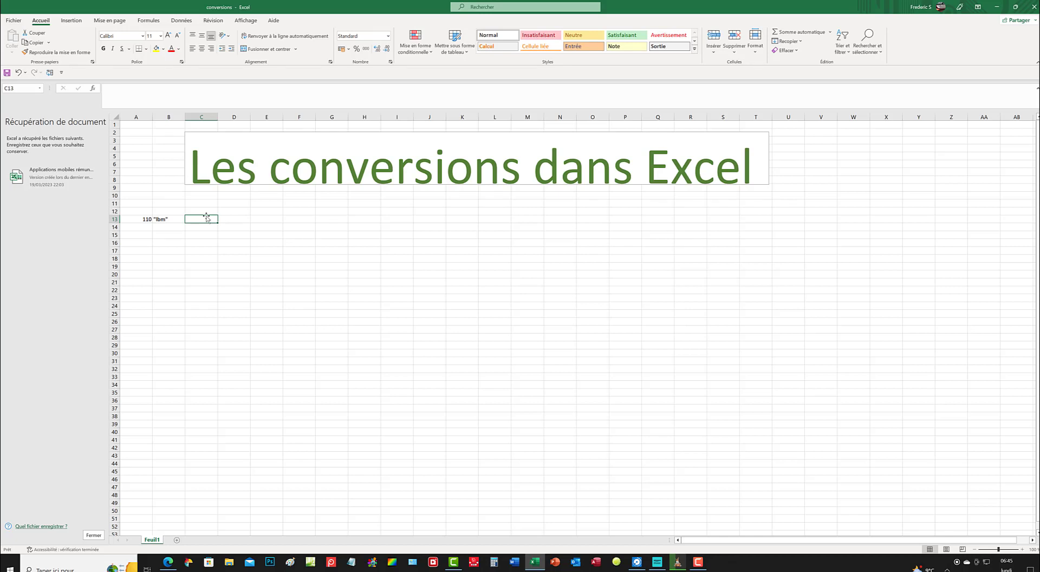
{"action": "type", "text": "\"g"}
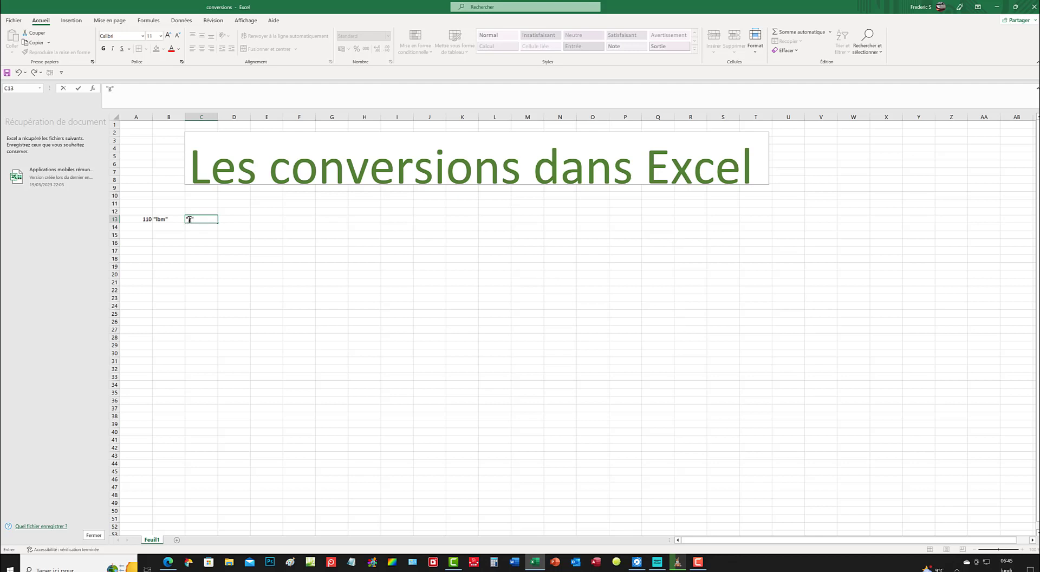
{"action": "left_click", "coordinate": [192, 222]}
{"action": "type", "text": "k"}
Enter the formula =CONVERT(A13;"lbm";"kg") in D13 to convert the pounds to kilograms
{"action": "left_click", "coordinate": [226, 219]}
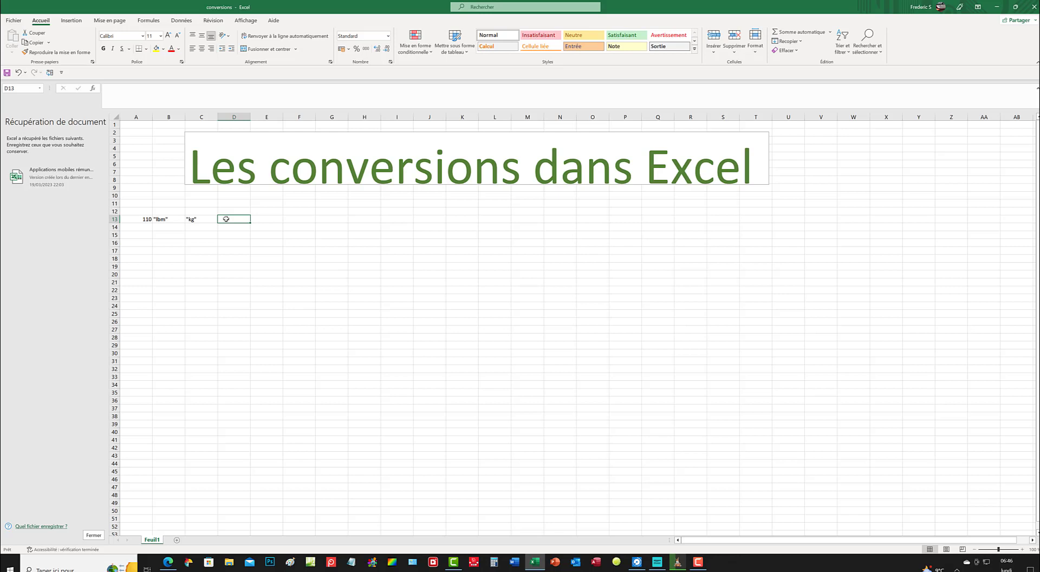
{"action": "type", "text": "="}
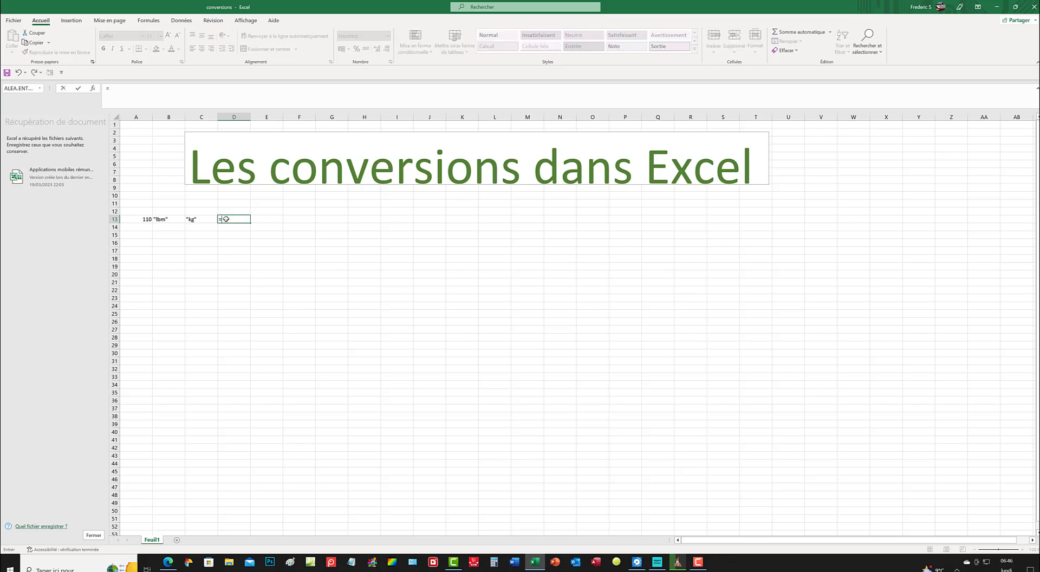
{"action": "type", "text": "con"}
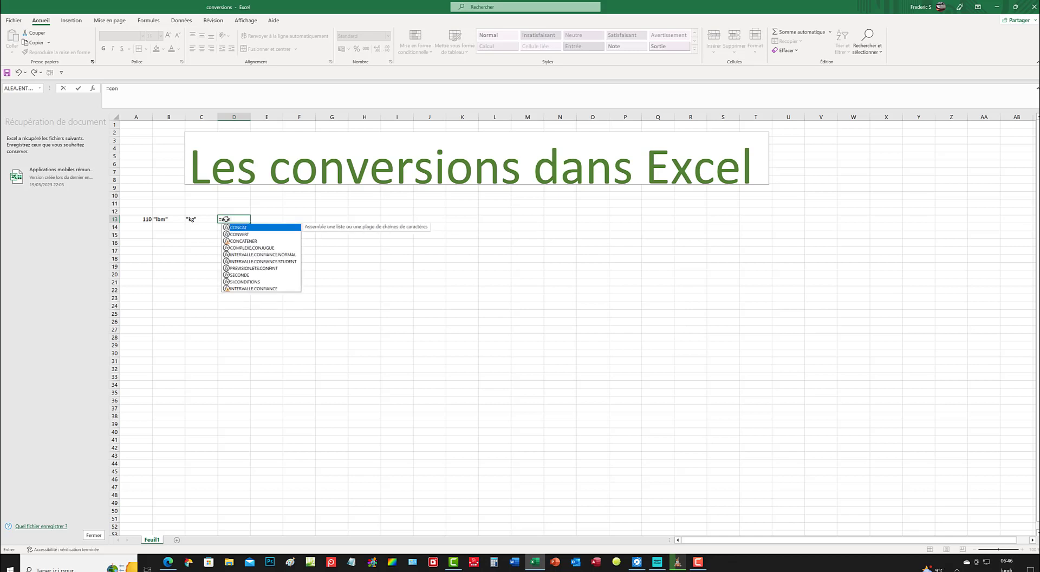
{"action": "type", "text": "vert"}
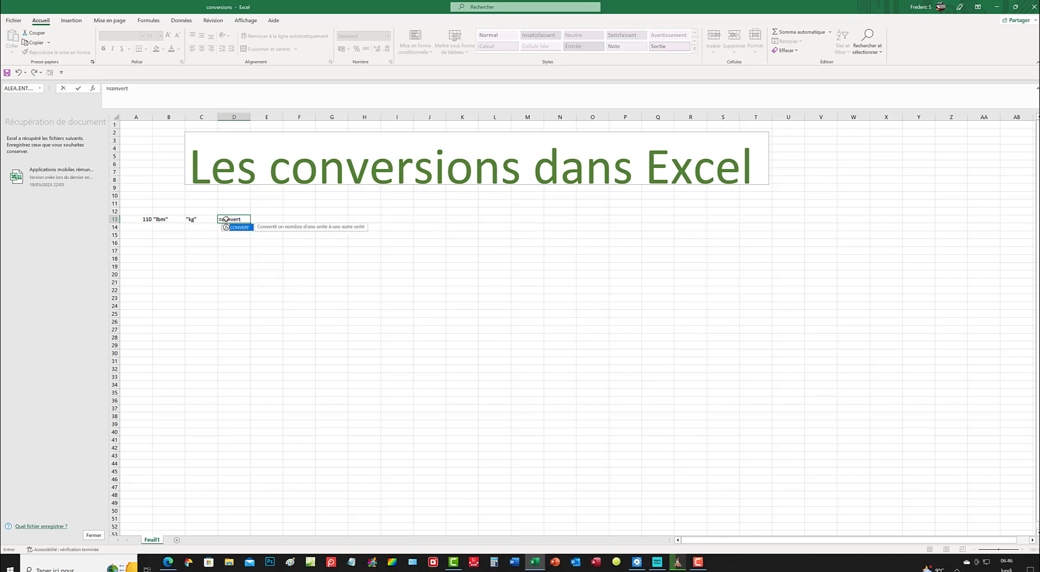
{"action": "type", "text": "("}
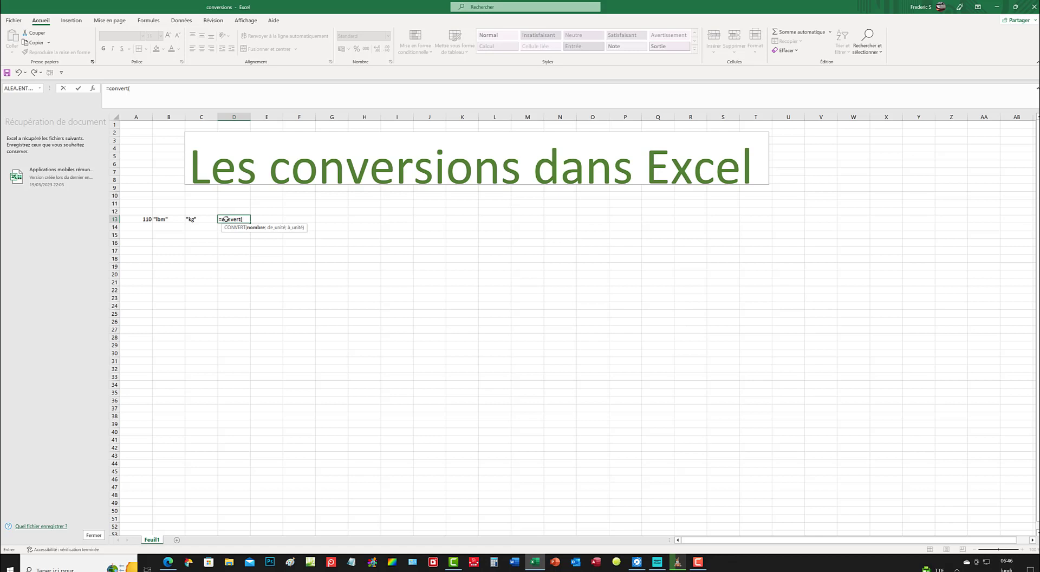
{"action": "left_click", "coordinate": [145, 219]}
{"action": "type", "text": ";"}
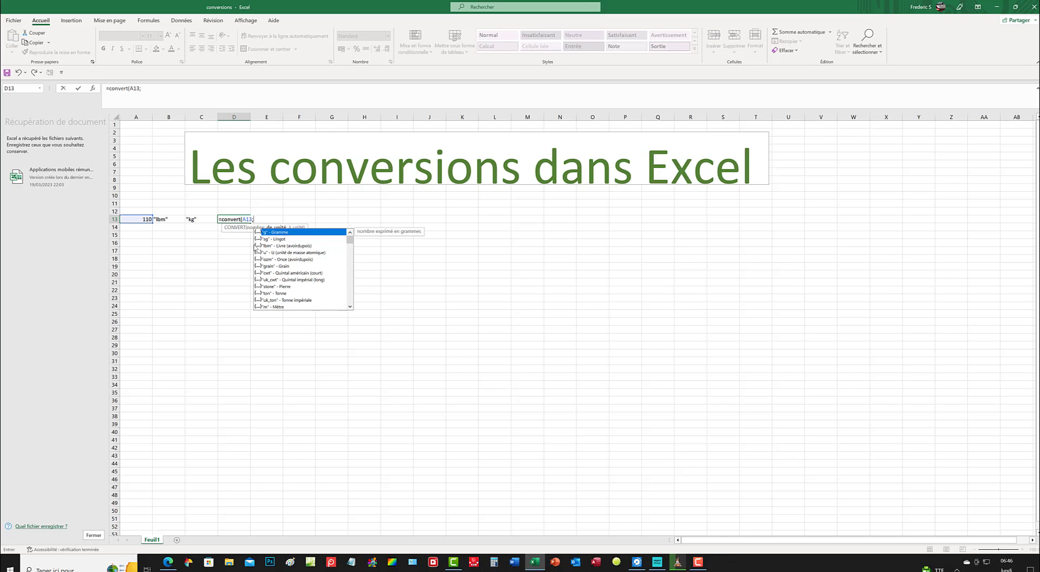
{"action": "left_click", "coordinate": [267, 247]}
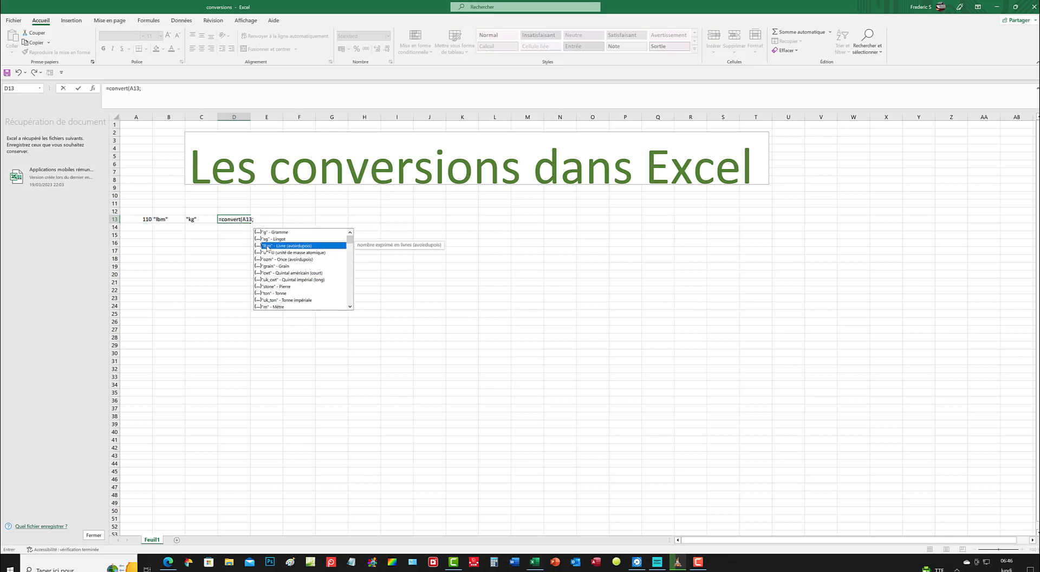
{"action": "double_click", "coordinate": [267, 246]}
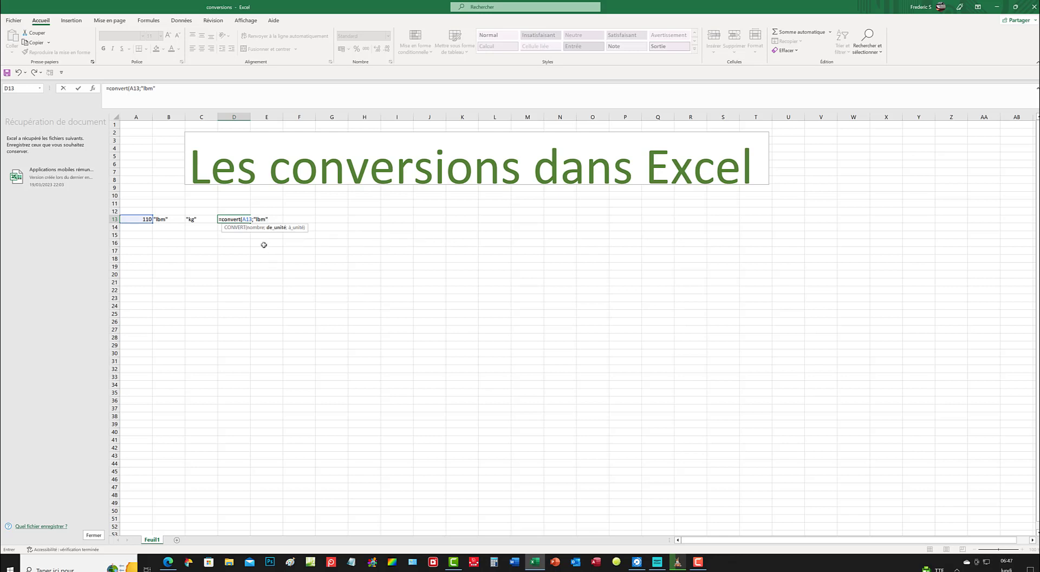
{"action": "type", "text": ";\"k"}
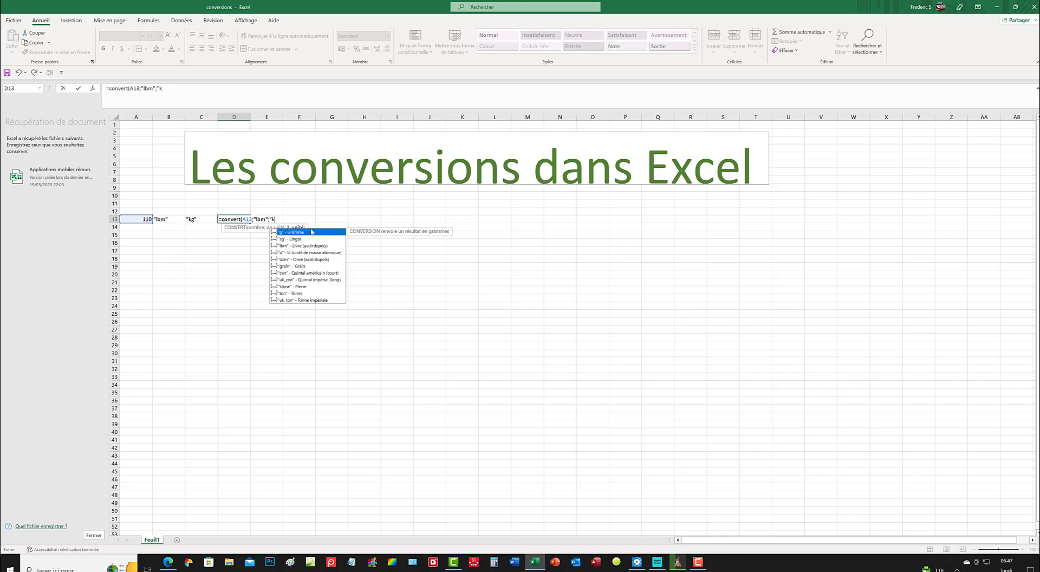
{"action": "type", "text": "g"}
{"action": "type", "text": "\")"}
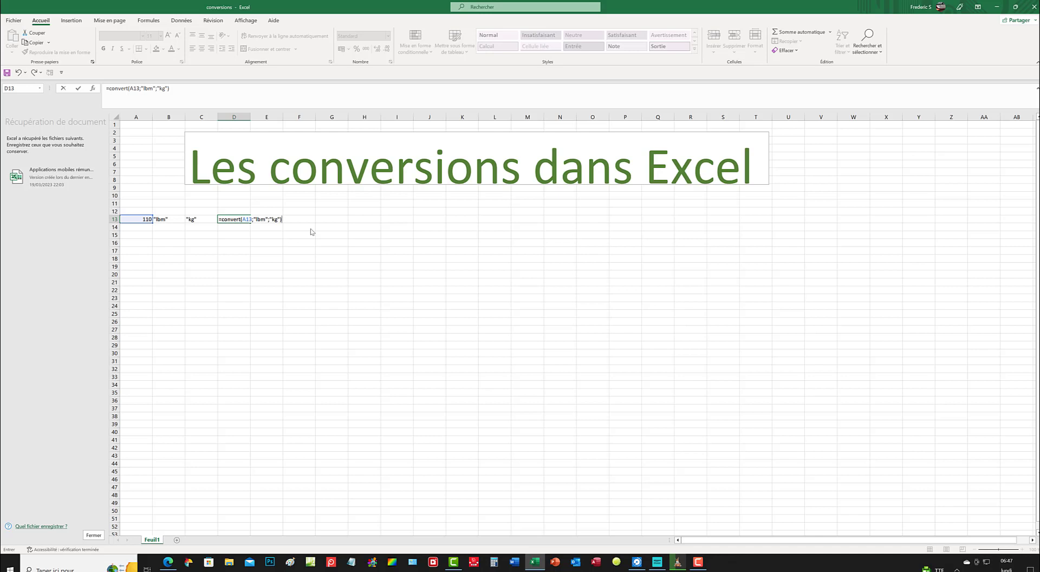
{"action": "key", "text": "Return"}
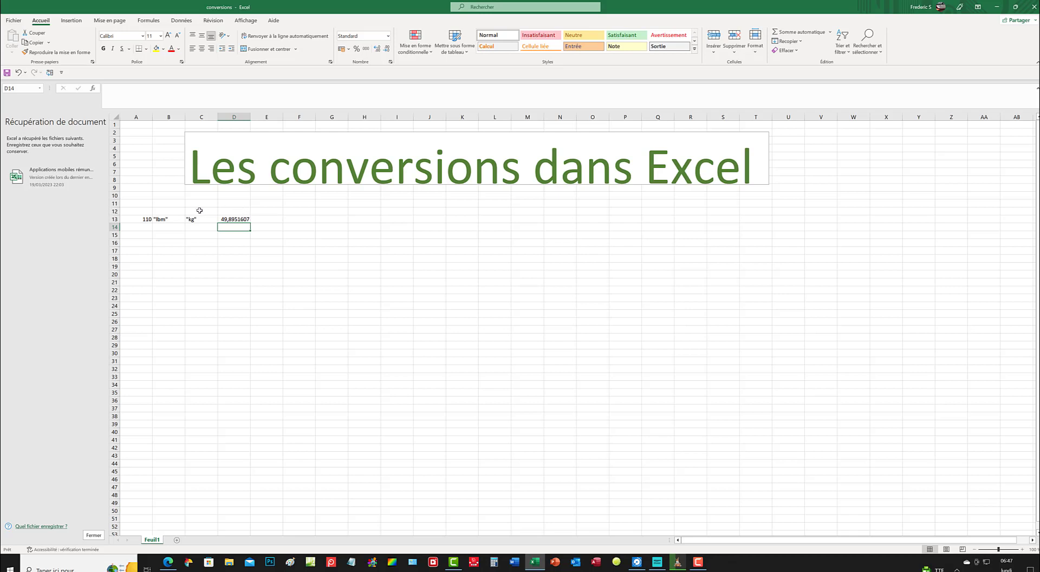
Fill row 14 with "ozm" in B14 and "g" in C14, including the quotation marks, and the value 200 in A14
{"action": "left_click", "coordinate": [163, 229]}
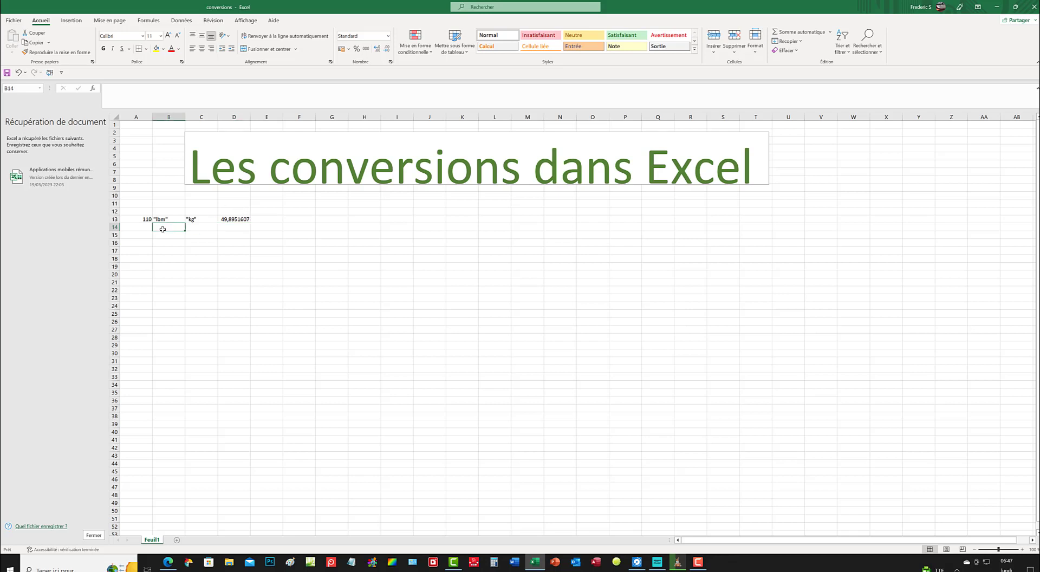
{"action": "type", "text": "\""}
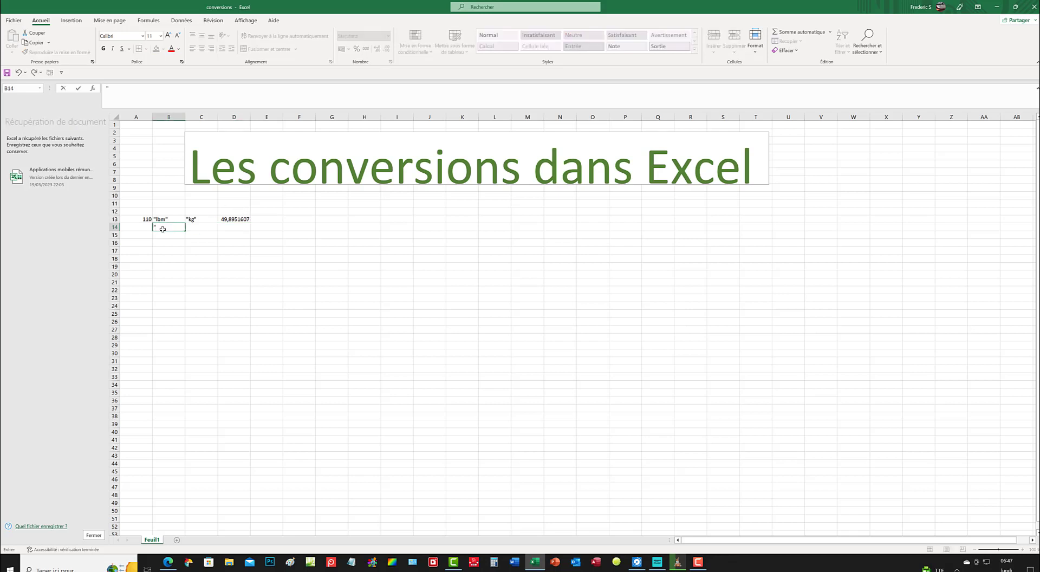
{"action": "type", "text": "ozm"}
{"action": "type", "text": "\""}
{"action": "left_click", "coordinate": [204, 226]}
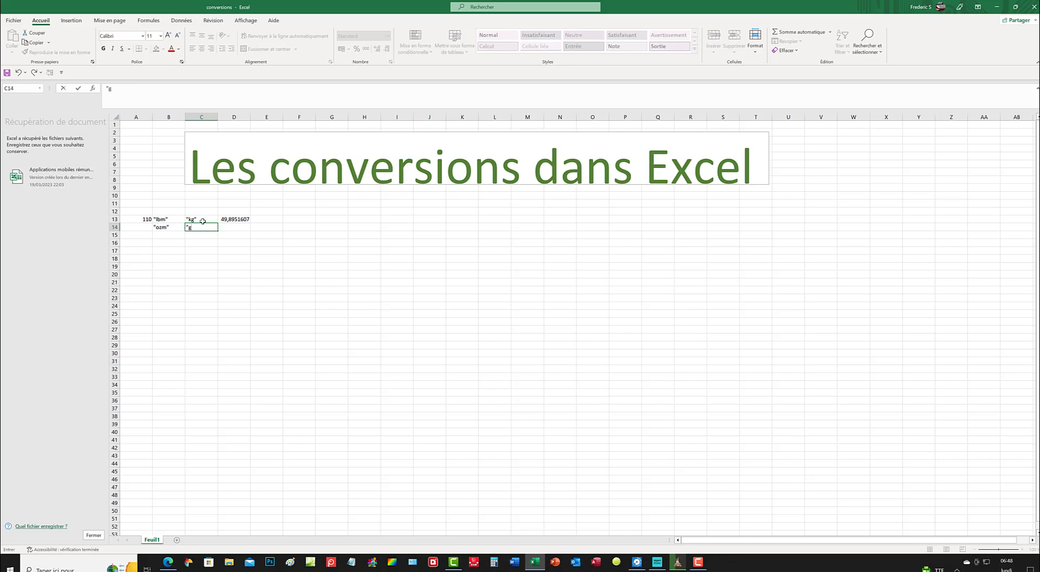
{"action": "left_click", "coordinate": [142, 228]}
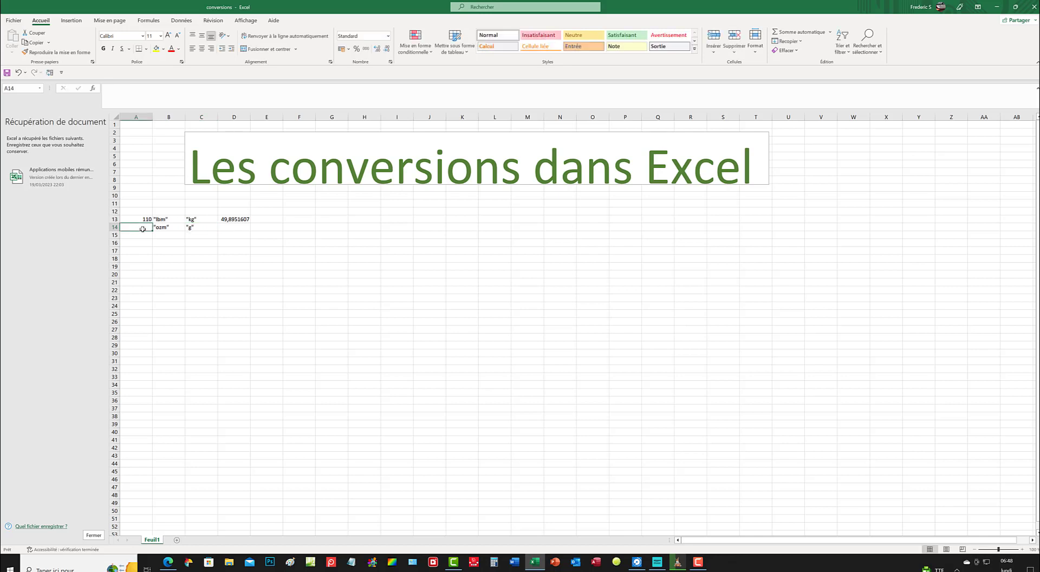
{"action": "type", "text": "20"}
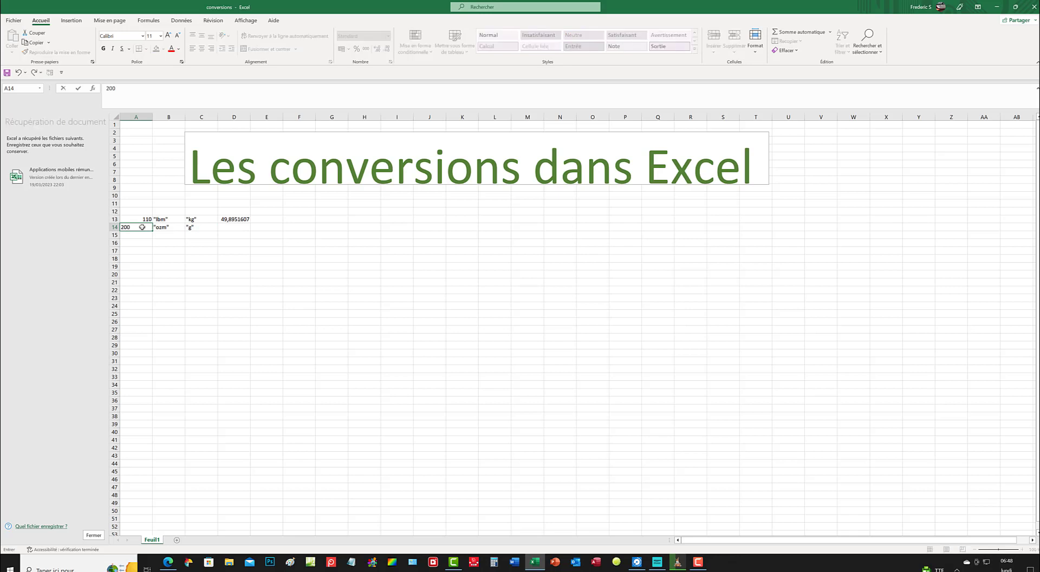
{"action": "type", "text": "0"}
Enter the formula =CONVERT(200;"ozm";"g") in D14 to convert the ounces to grams
{"action": "left_click", "coordinate": [223, 228]}
{"action": "type", "text": "="}
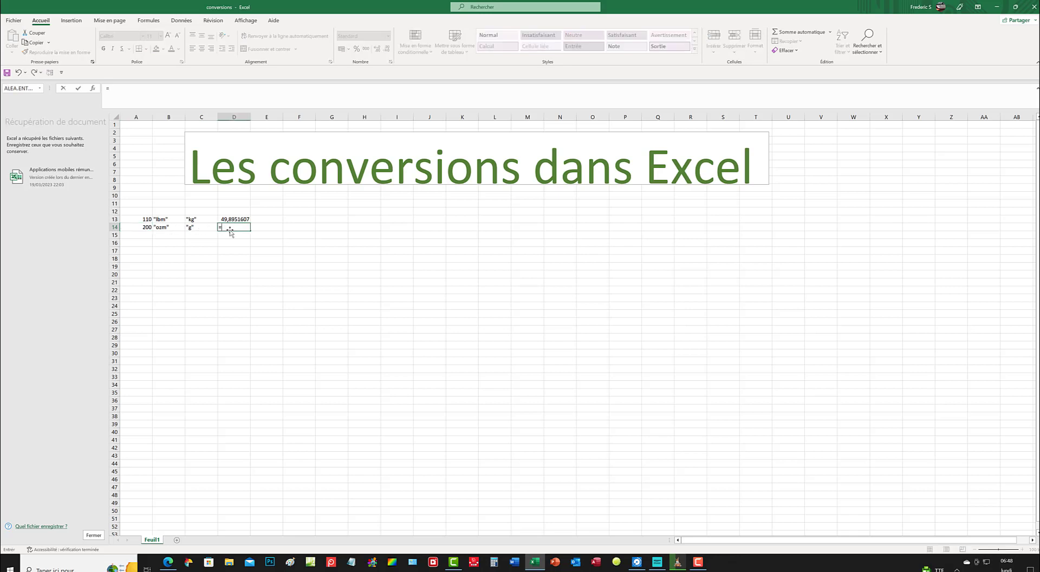
{"action": "type", "text": "co"}
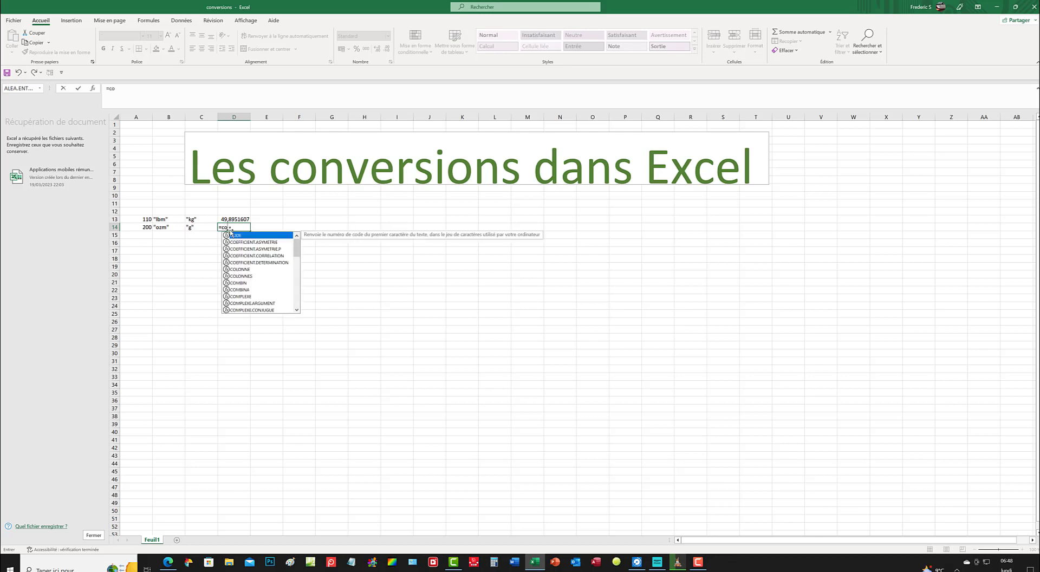
{"action": "type", "text": "nvert"}
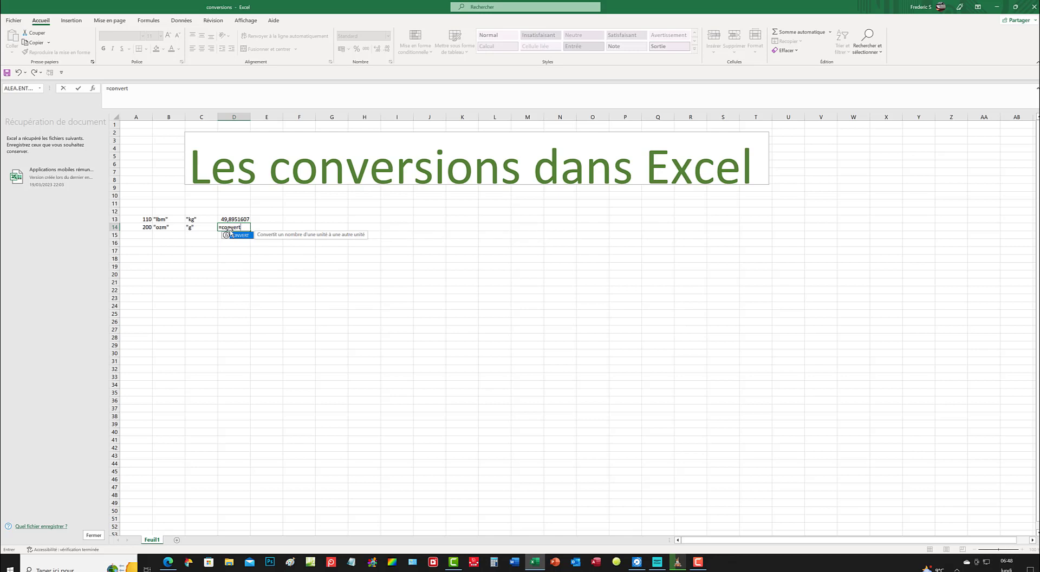
{"action": "type", "text": "("}
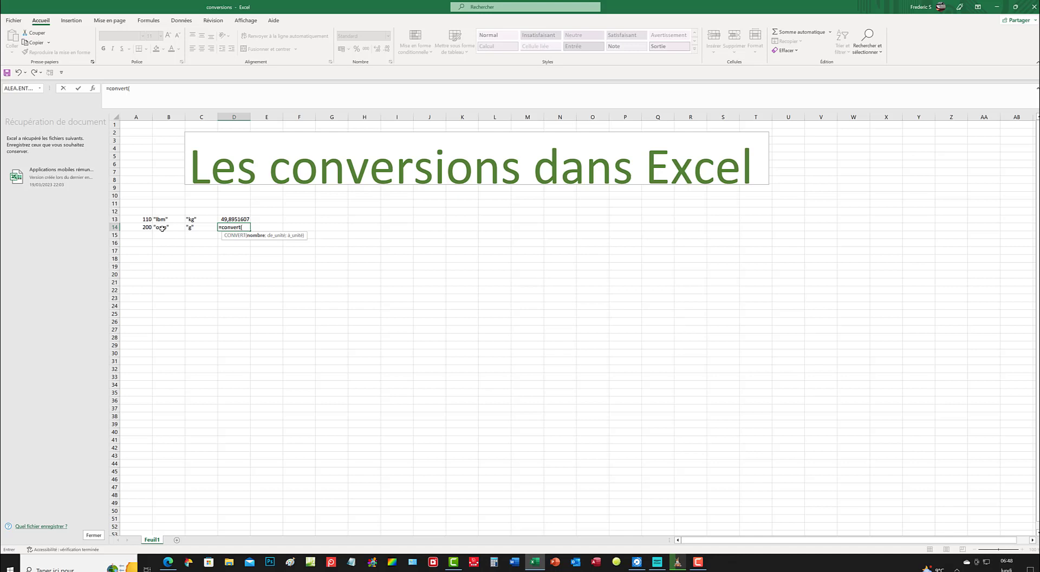
{"action": "type", "text": "200;"}
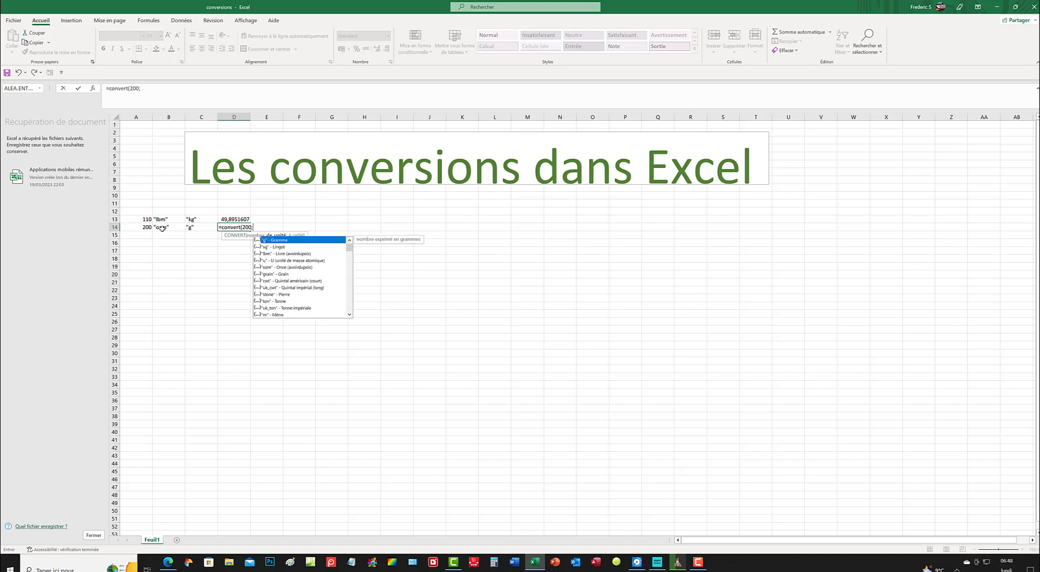
{"action": "type", "text": "\""}
{"action": "double_click", "coordinate": [262, 267]}
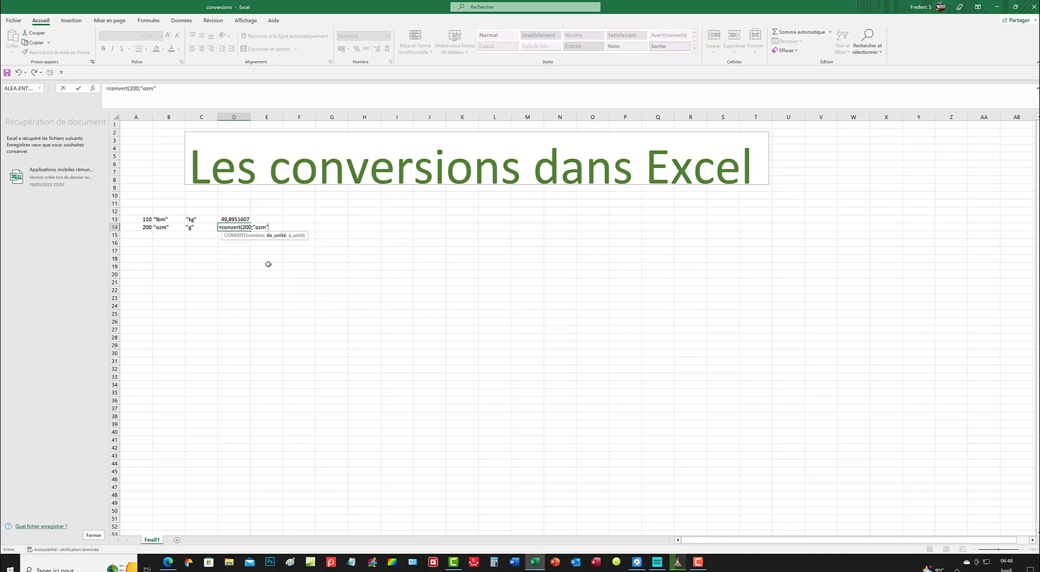
{"action": "type", "text": ";"}
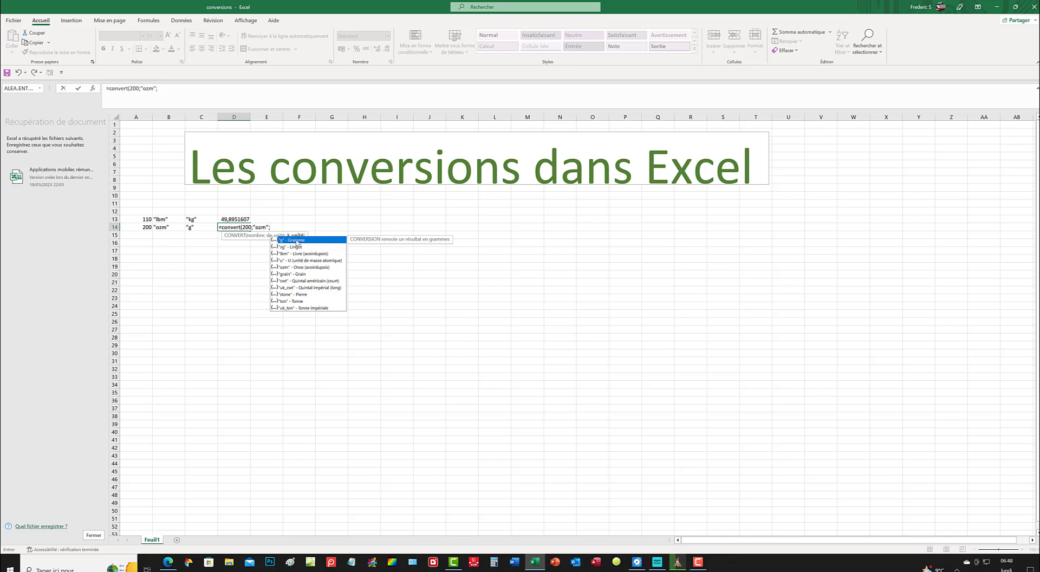
{"action": "double_click", "coordinate": [296, 240]}
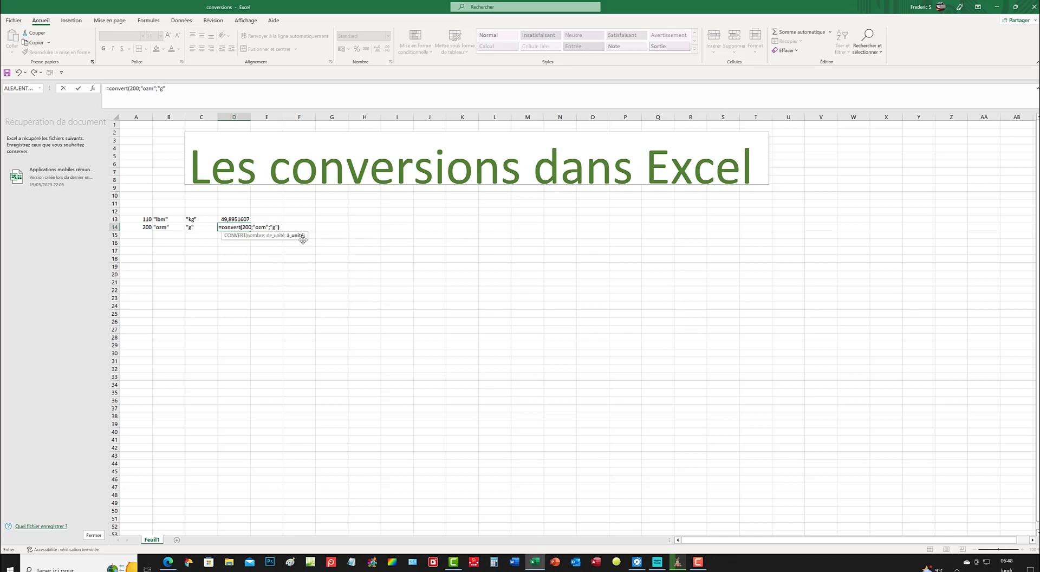
{"action": "type", "text": ")"}
{"action": "key", "text": "Return"}
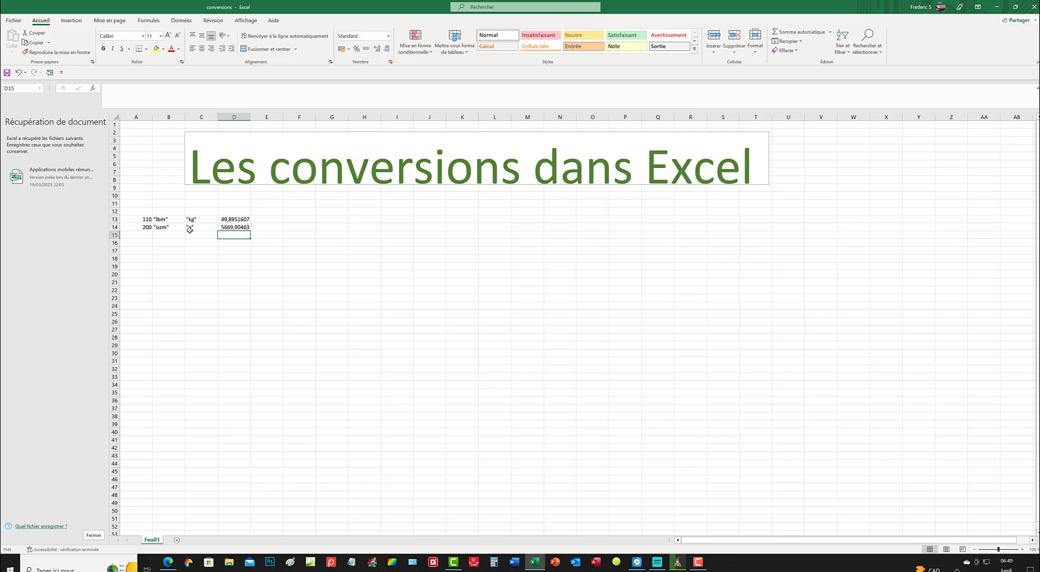
Fill row 15 with the value 110 in A15, the unit "f" in B15 and the unit "c" in C15, including the quotation marks
{"action": "left_click", "coordinate": [144, 237]}
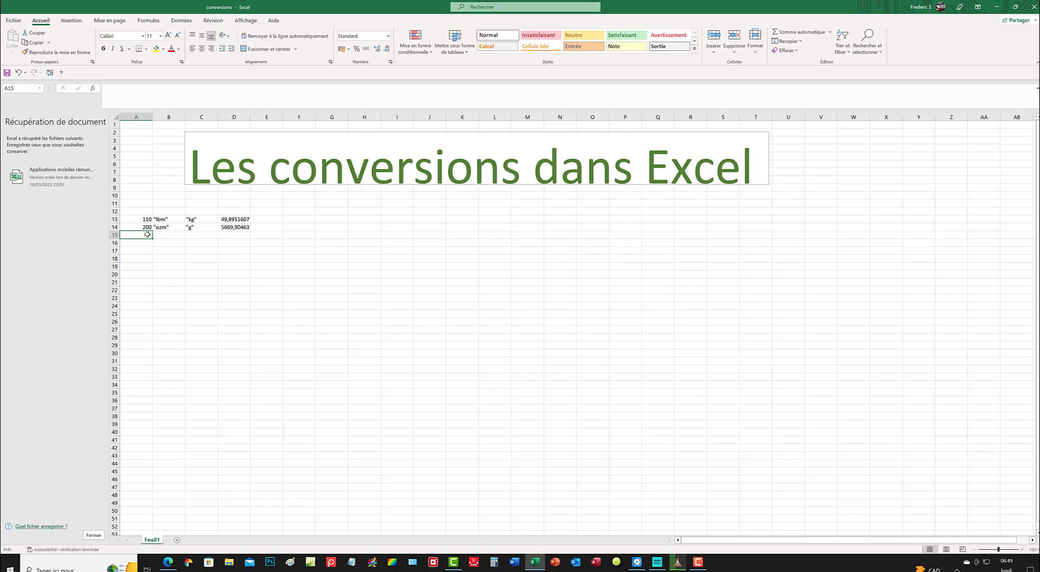
{"action": "type", "text": "11"}
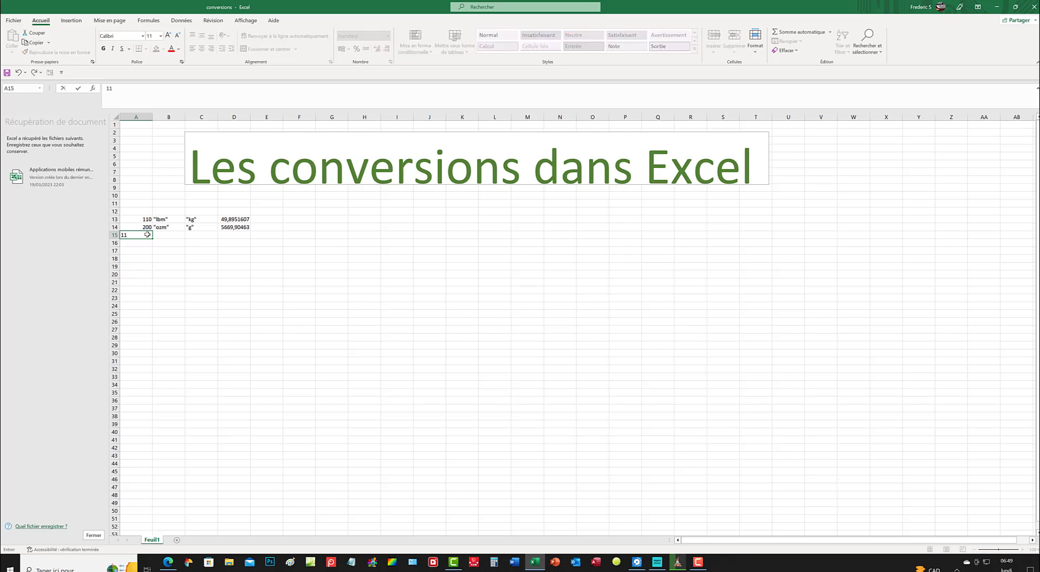
{"action": "type", "text": "0"}
{"action": "left_click", "coordinate": [169, 236]}
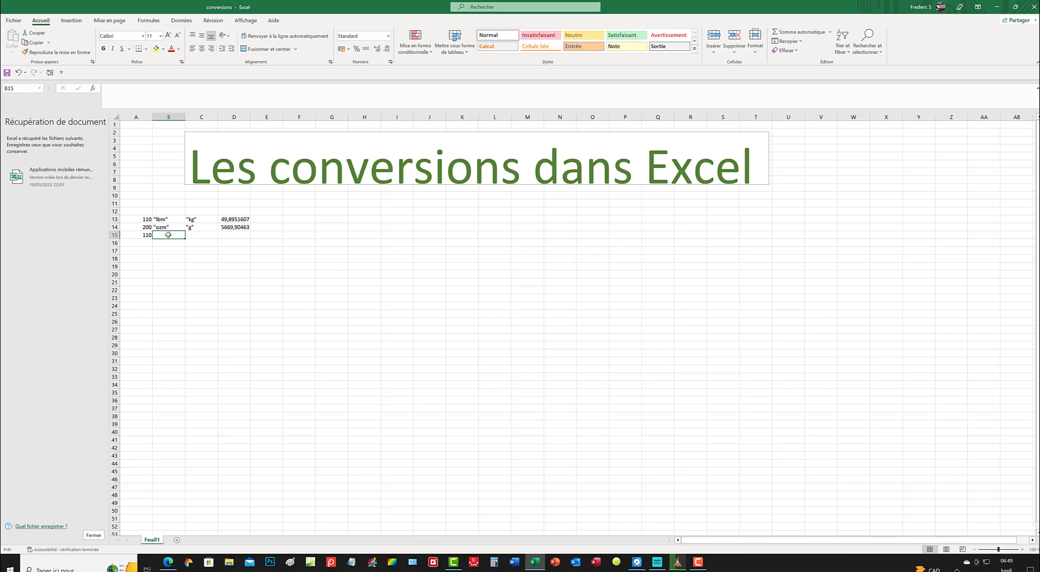
{"action": "type", "text": "\"F"}
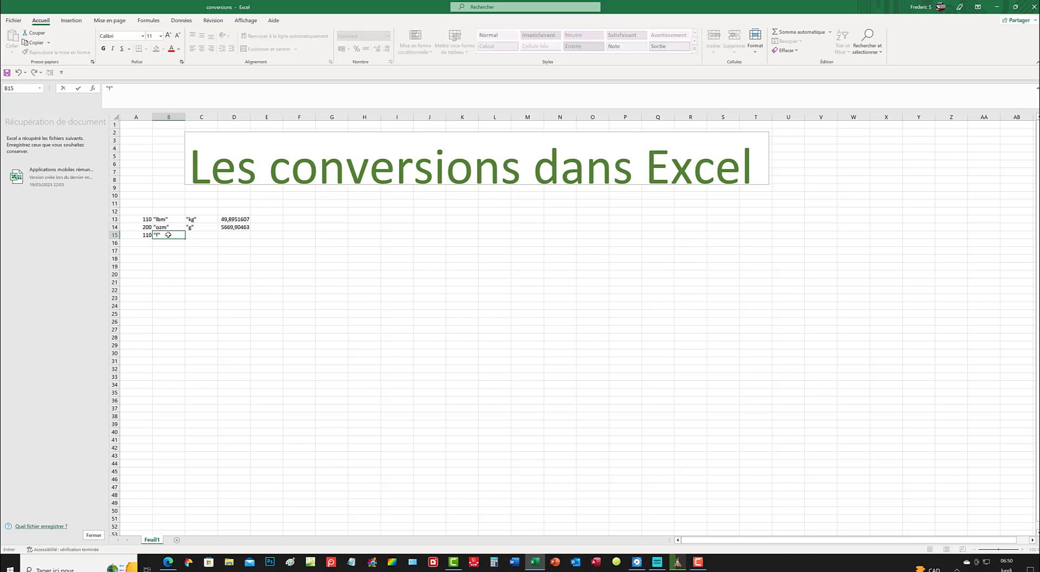
{"action": "left_click", "coordinate": [213, 234]}
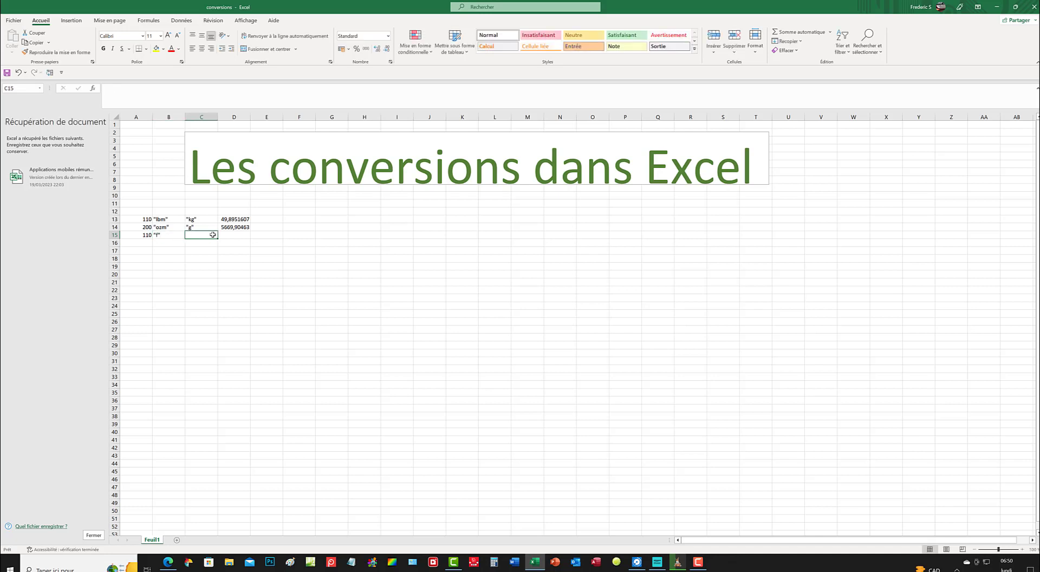
{"action": "type", "text": "\""}
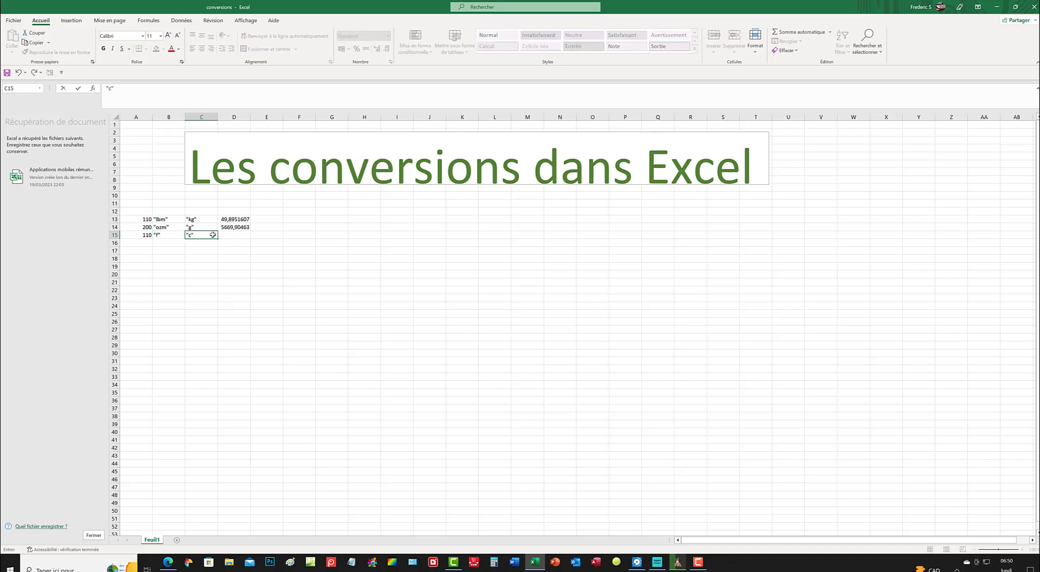
{"action": "type", "text": "c\""}
Enter the formula =CONVERT(110;"f";"c") in D15 to convert Fahrenheit to Celsius
{"action": "left_click", "coordinate": [232, 234]}
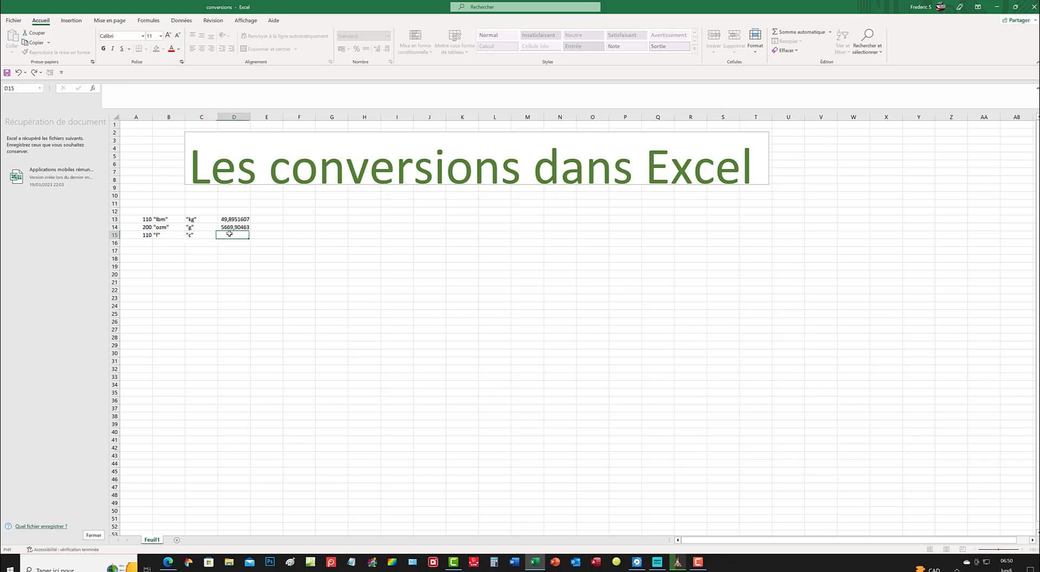
{"action": "type", "text": "="}
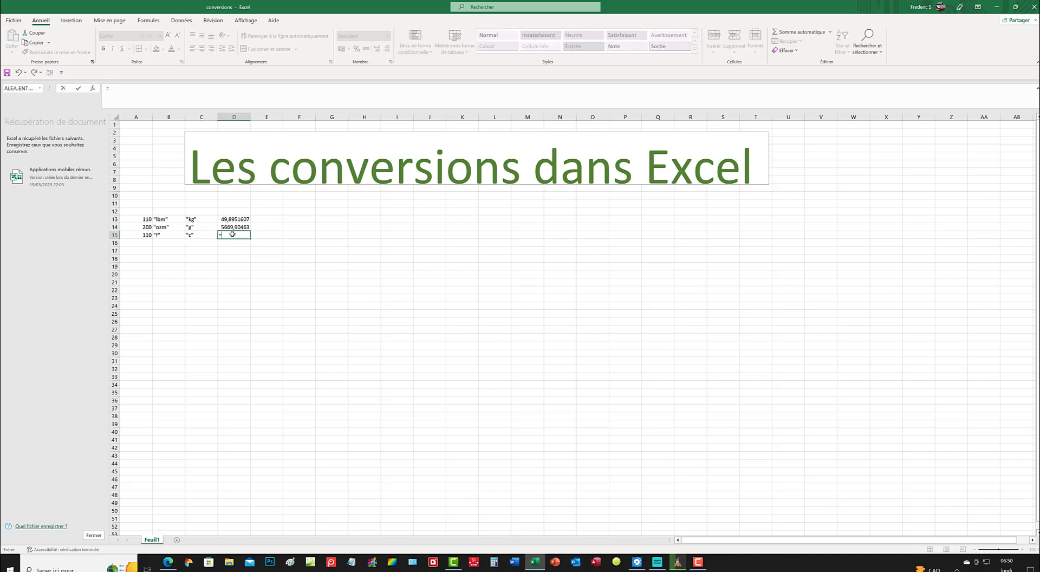
{"action": "type", "text": "conver"}
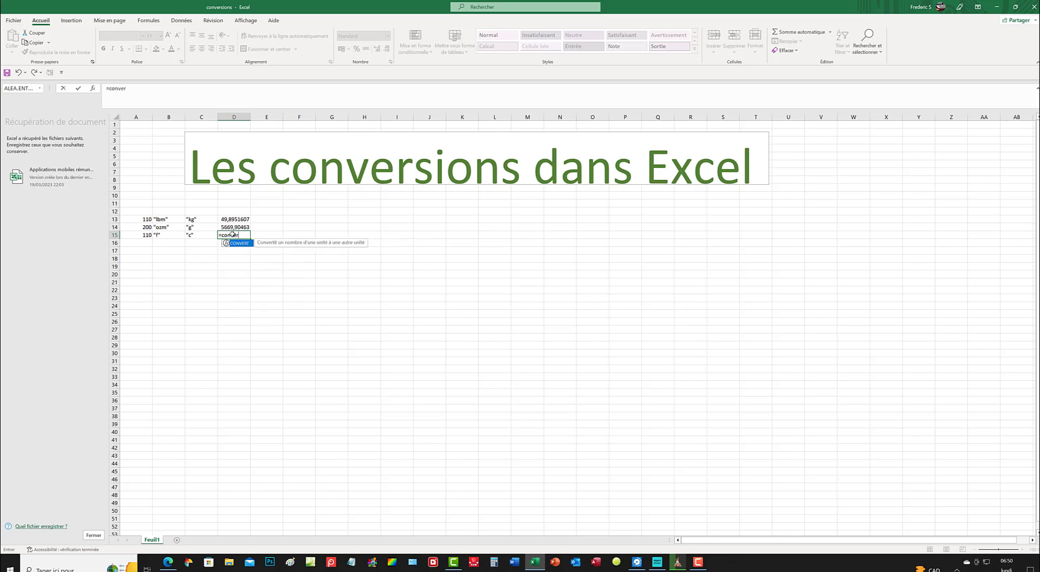
{"action": "type", "text": "t("}
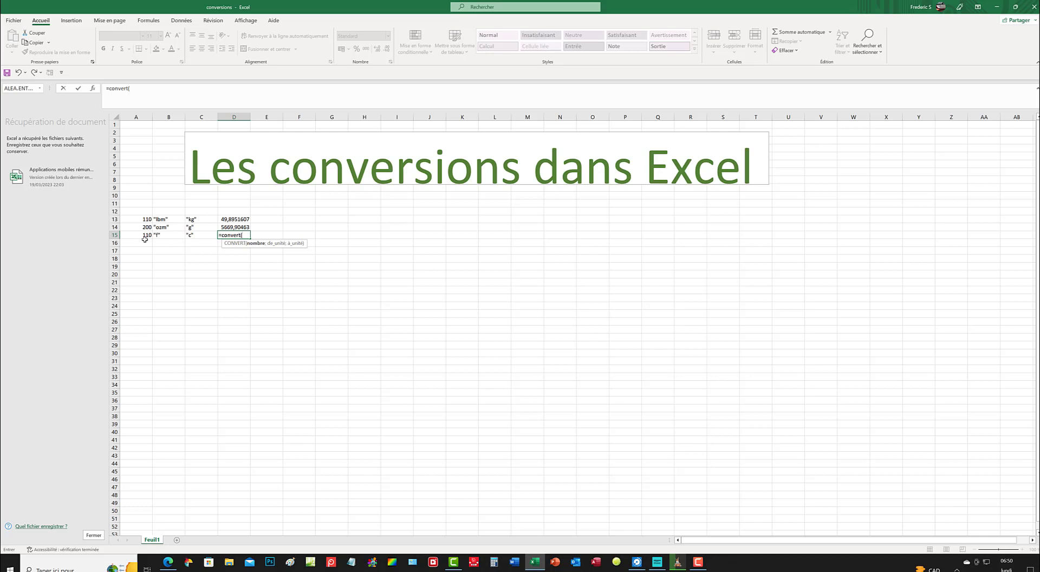
{"action": "type", "text": "110;"}
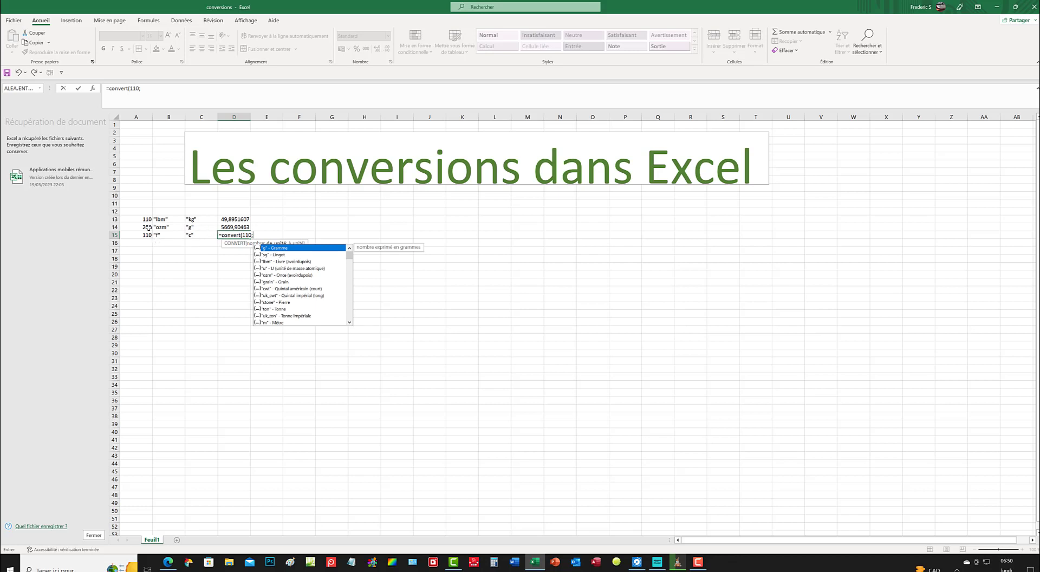
{"action": "left_click", "coordinate": [165, 236]}
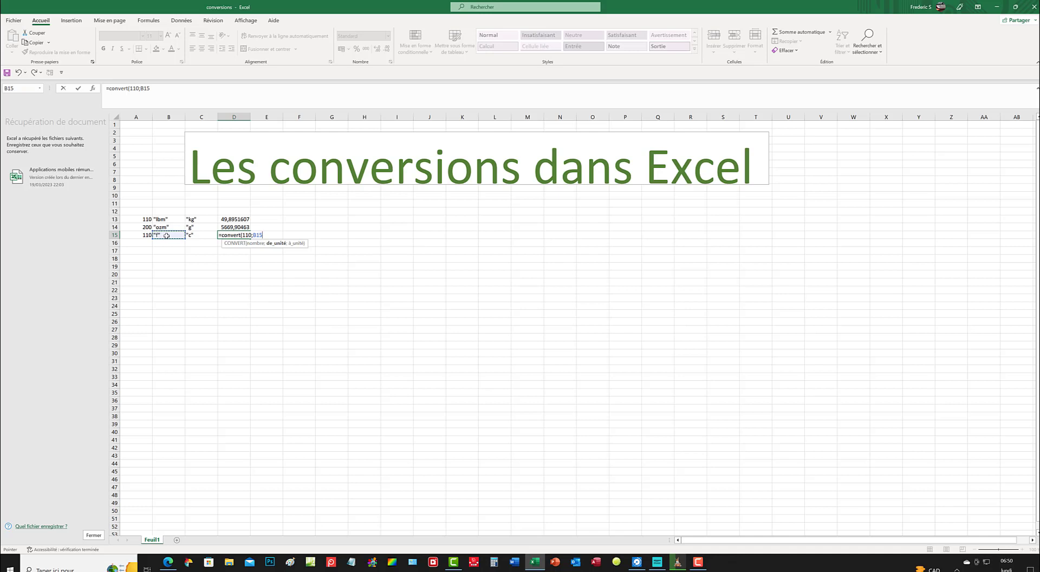
{"action": "double_click", "coordinate": [258, 235]}
{"action": "type", "text": "\""}
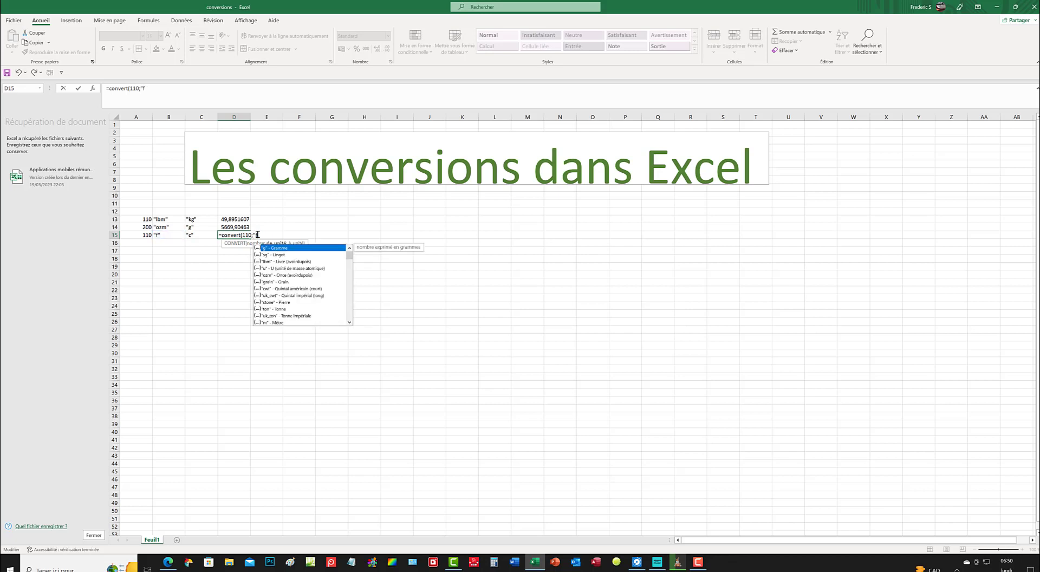
{"action": "type", "text": "f\";"}
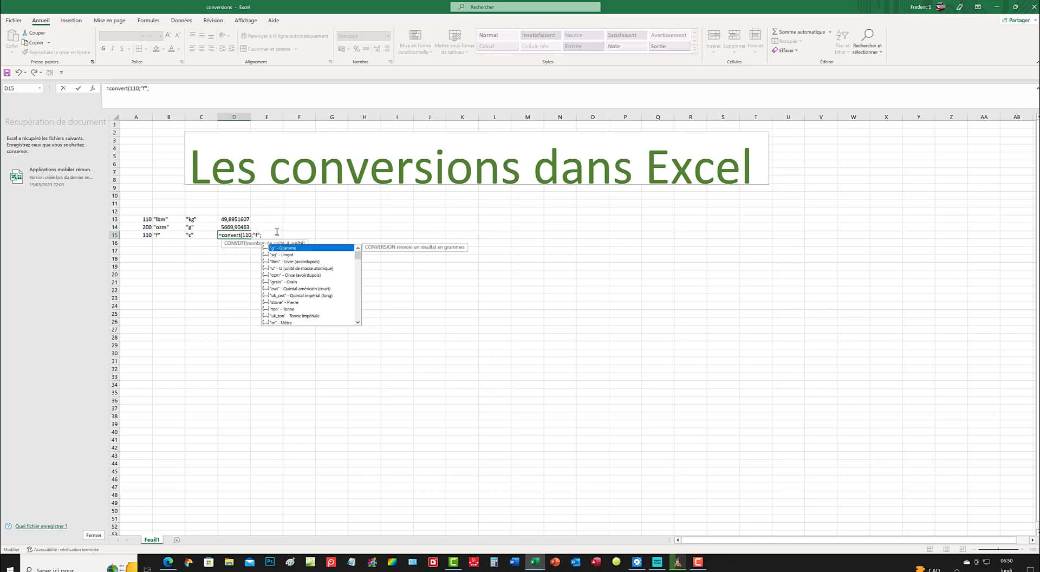
{"action": "type", "text": "\"c"}
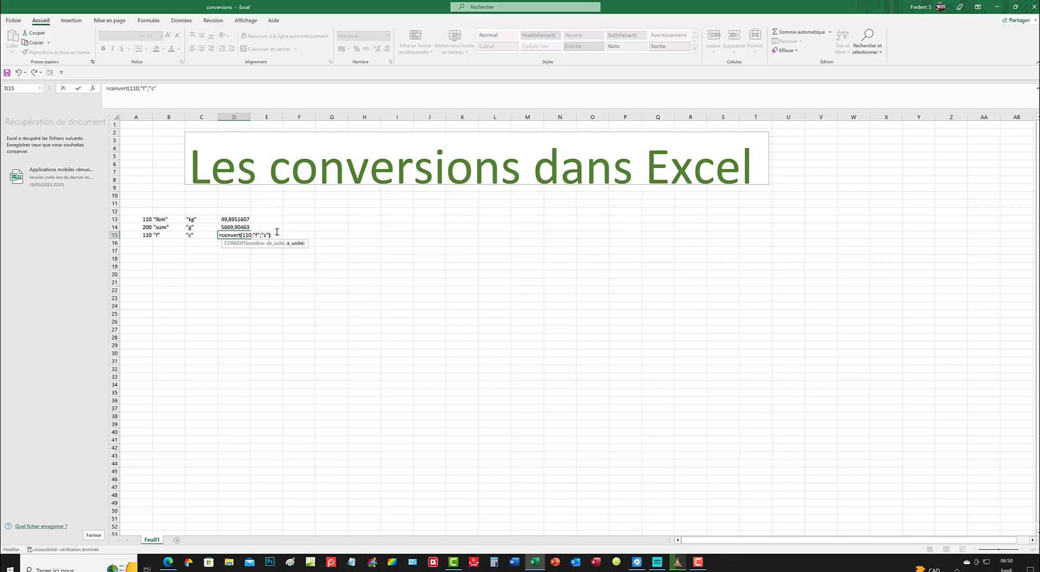
{"action": "type", "text": ")"}
{"action": "key", "text": "Return"}
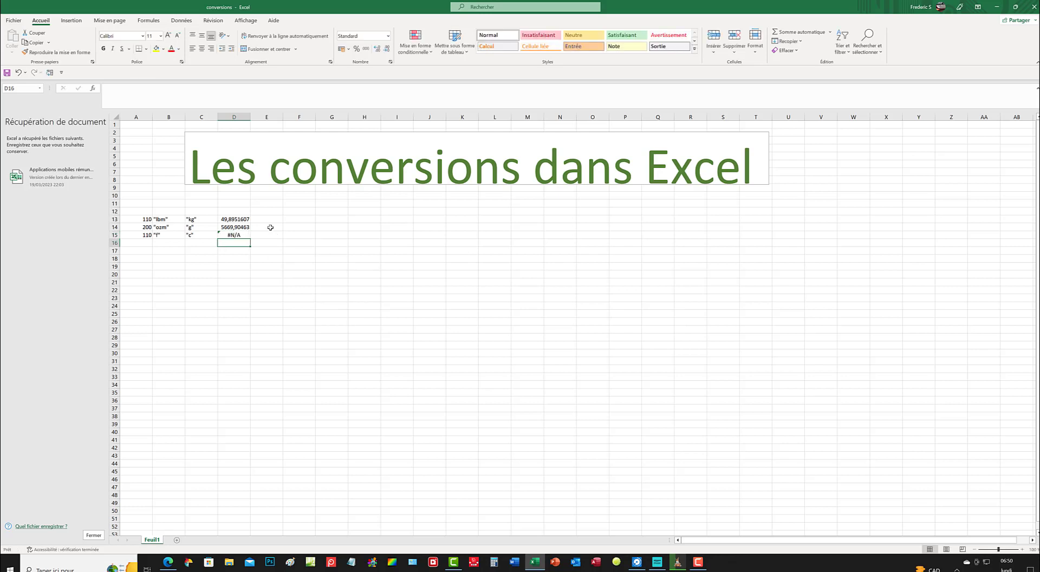
Open the help on the error in D15, look through the article's causes and solutions, and close the help
{"action": "left_click", "coordinate": [234, 235]}
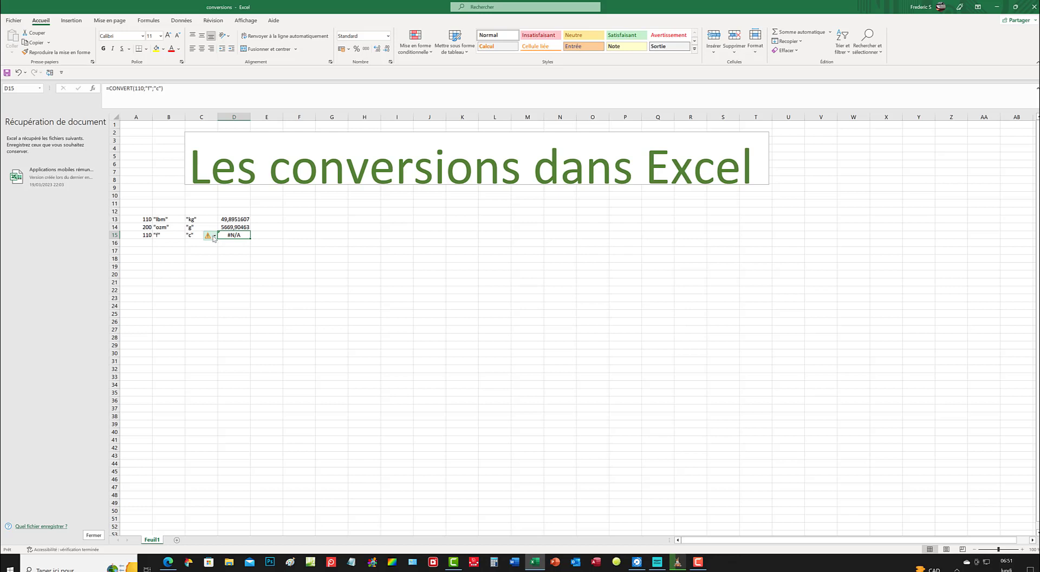
{"action": "mouse_move", "coordinate": [215, 239]}
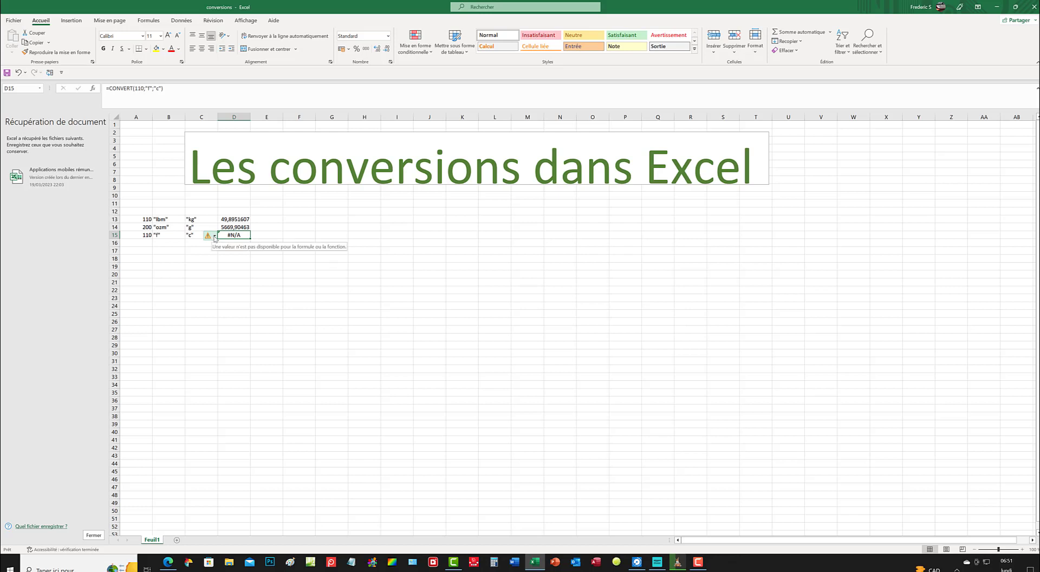
{"action": "left_click", "coordinate": [215, 237]}
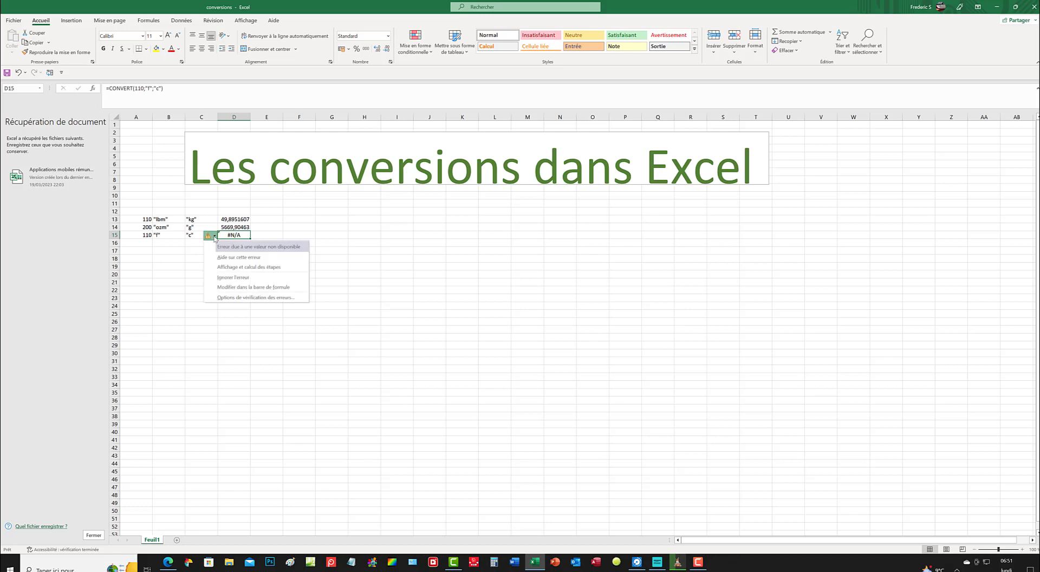
{"action": "left_click", "coordinate": [229, 258]}
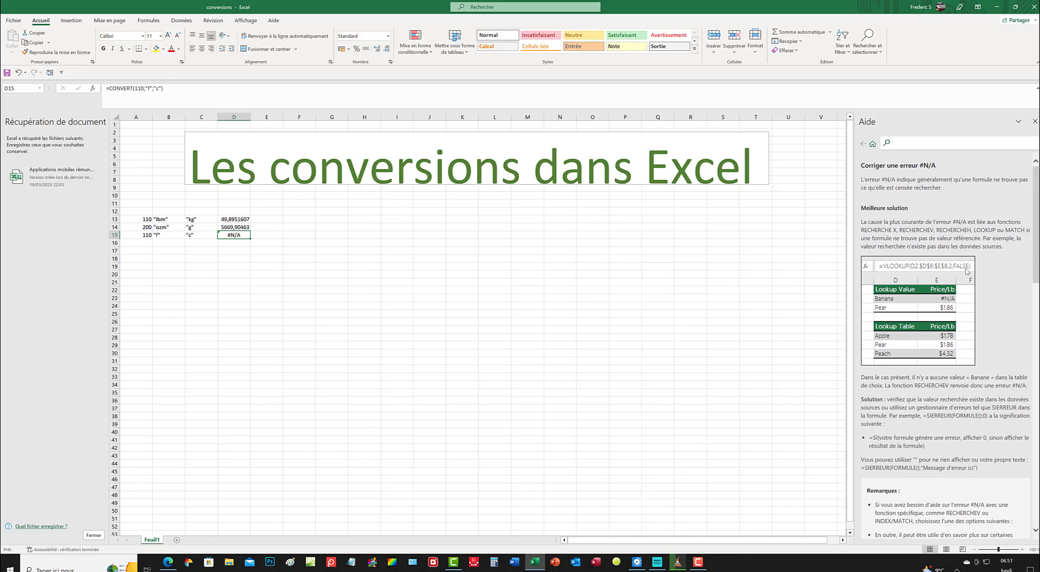
{"action": "scroll", "coordinate": [932, 370], "scroll_direction": "down", "scroll_amount": 3}
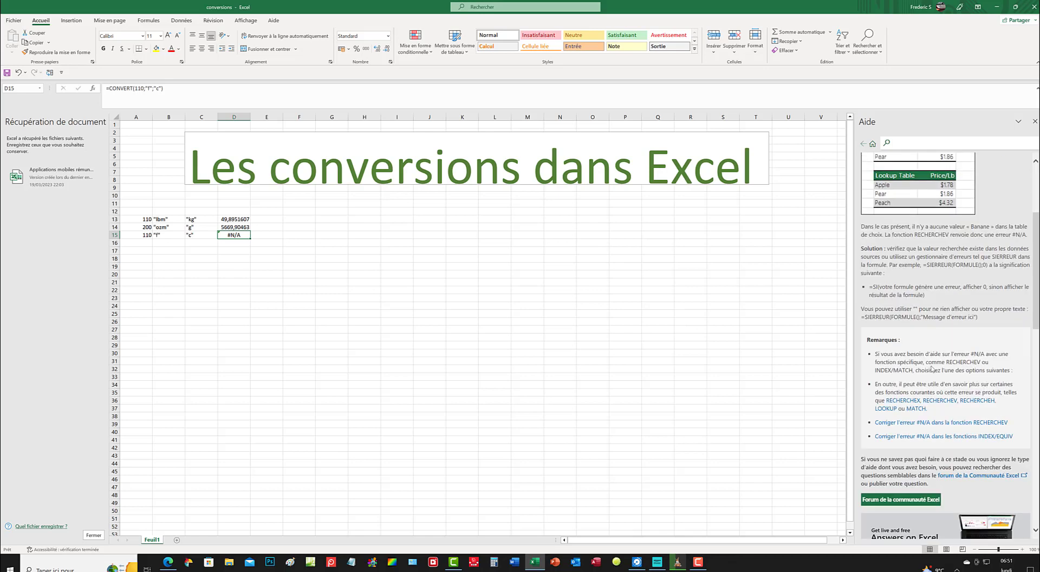
{"action": "scroll", "coordinate": [931, 370], "scroll_direction": "down", "scroll_amount": 7}
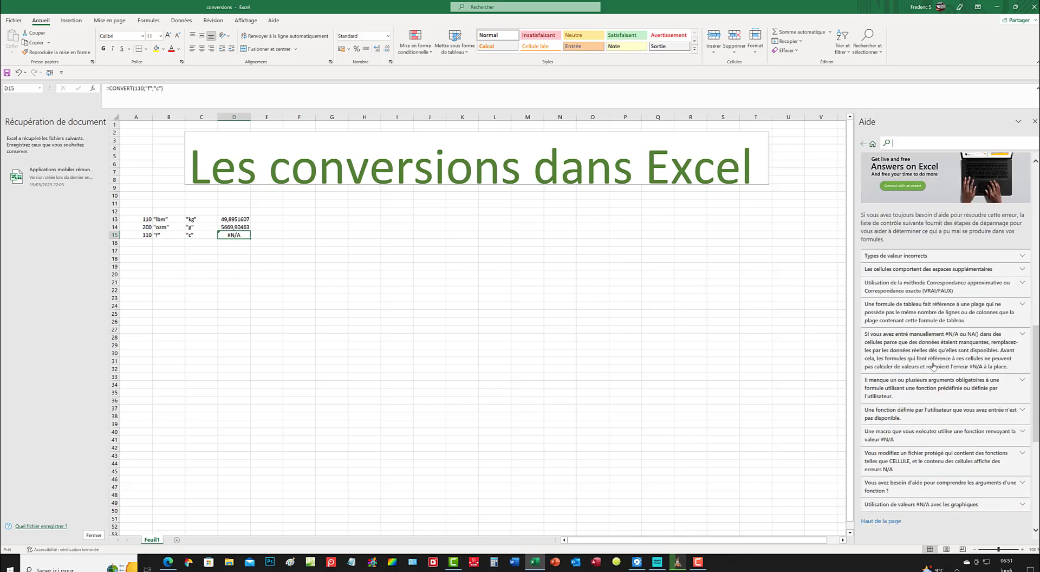
{"action": "scroll", "coordinate": [933, 366], "scroll_direction": "up", "scroll_amount": 10}
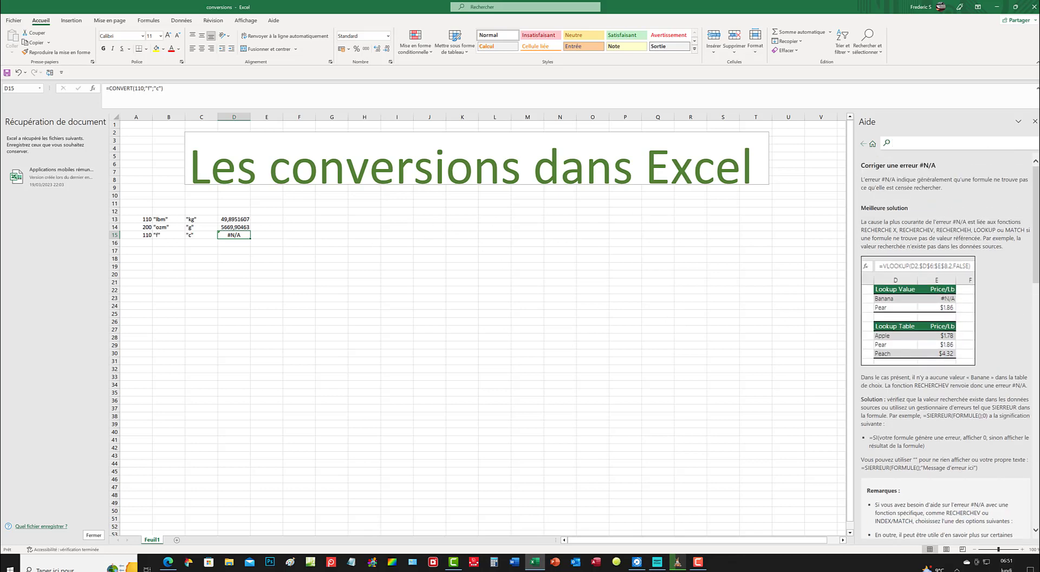
{"action": "left_click", "coordinate": [1034, 122]}
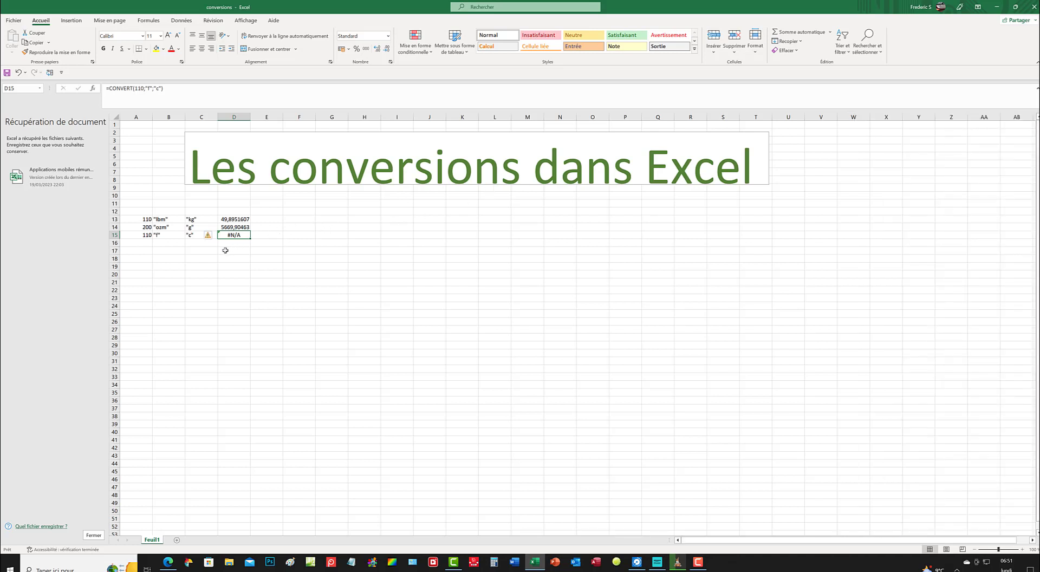
Change the number to convert in D15's CONVERT formula to 68
{"action": "left_click", "coordinate": [224, 244]}
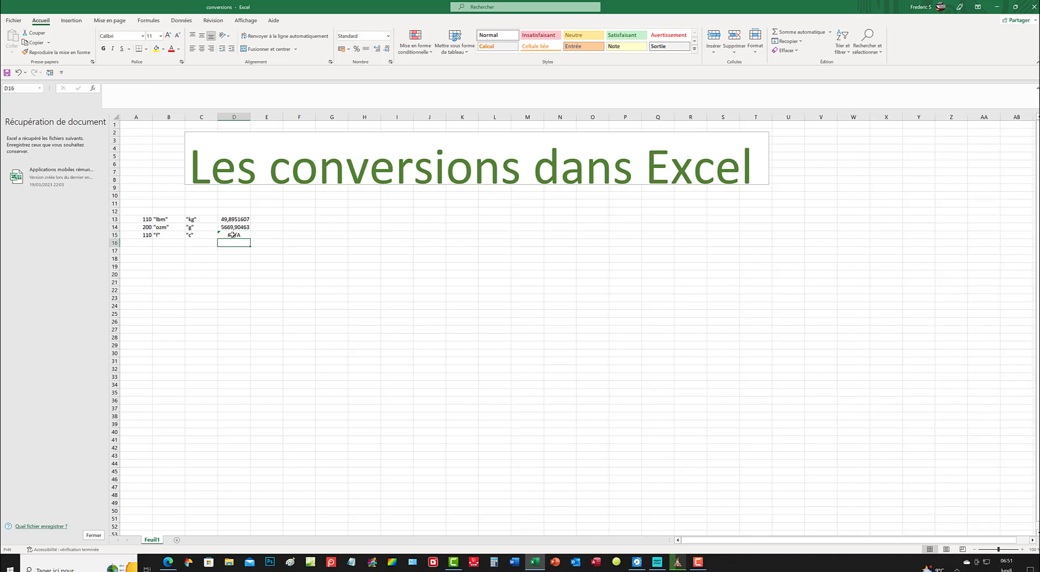
{"action": "left_click", "coordinate": [232, 235]}
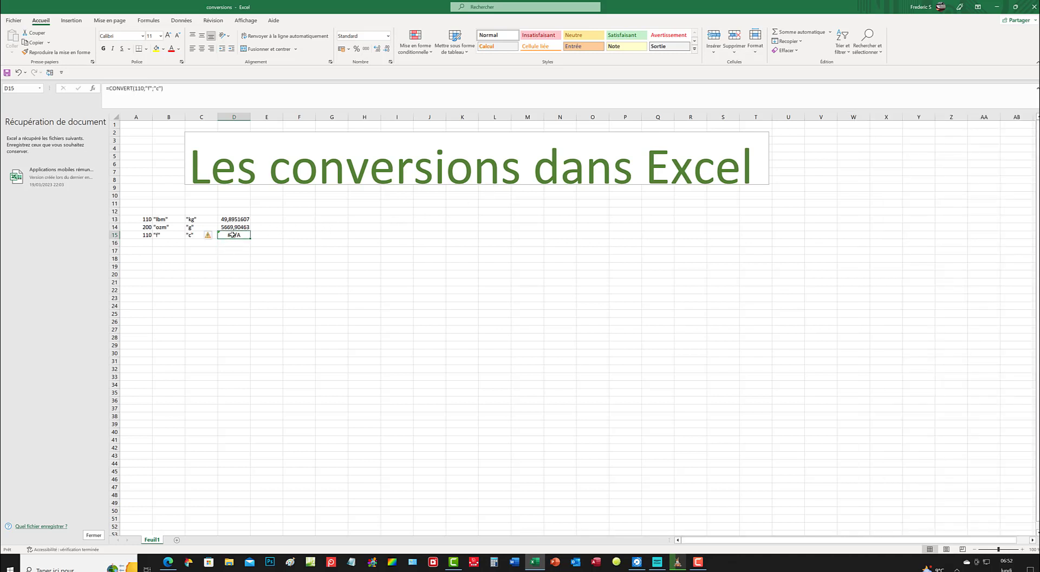
{"action": "left_click", "coordinate": [144, 88]}
{"action": "left_click", "coordinate": [140, 88]}
{"action": "key", "text": "Delete"}
{"action": "key", "text": "Delete"}
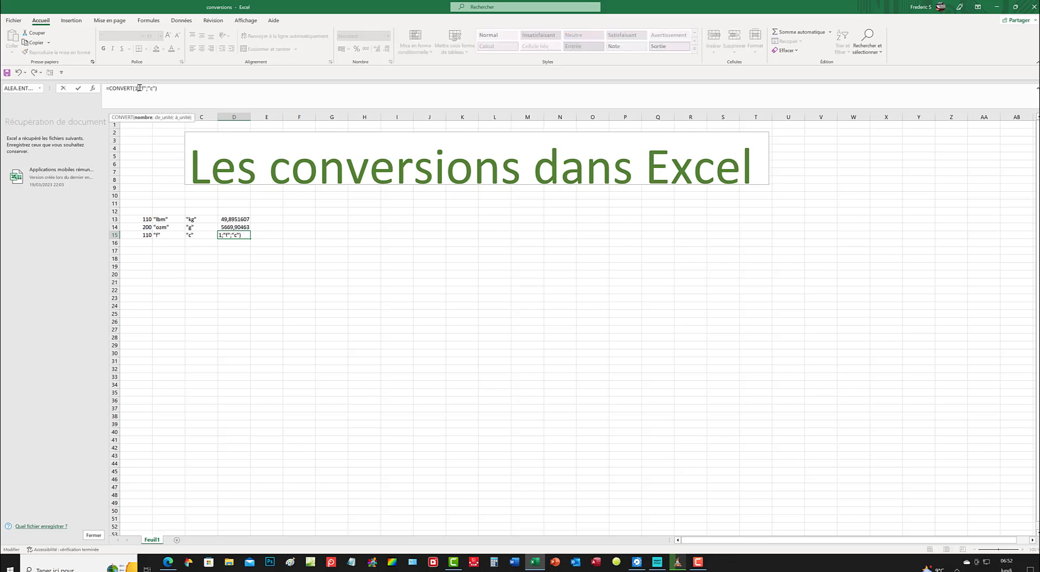
{"action": "key", "text": "BackSpace"}
{"action": "type", "text": "68"}
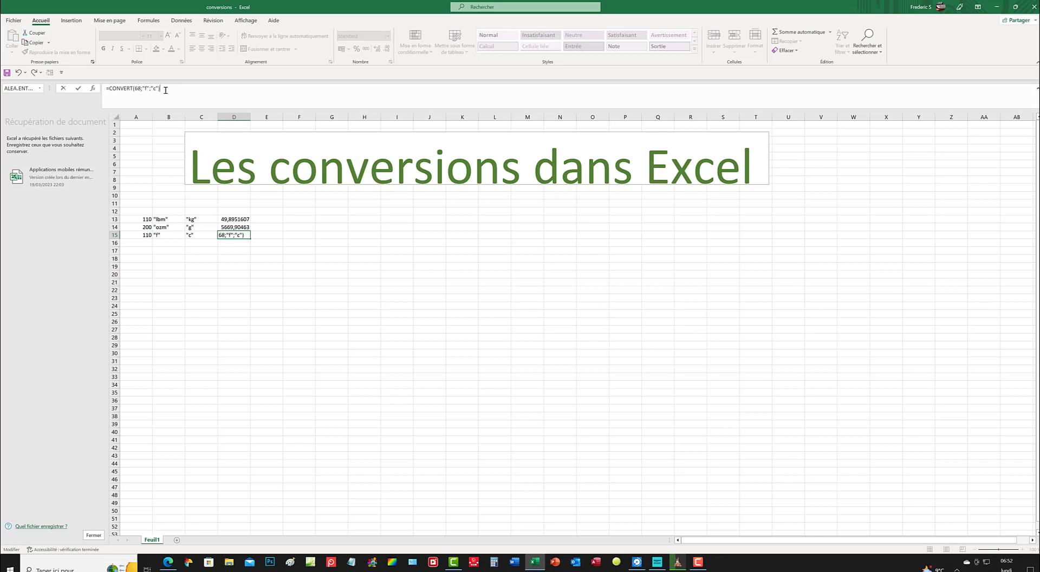
{"action": "key", "text": "Return"}
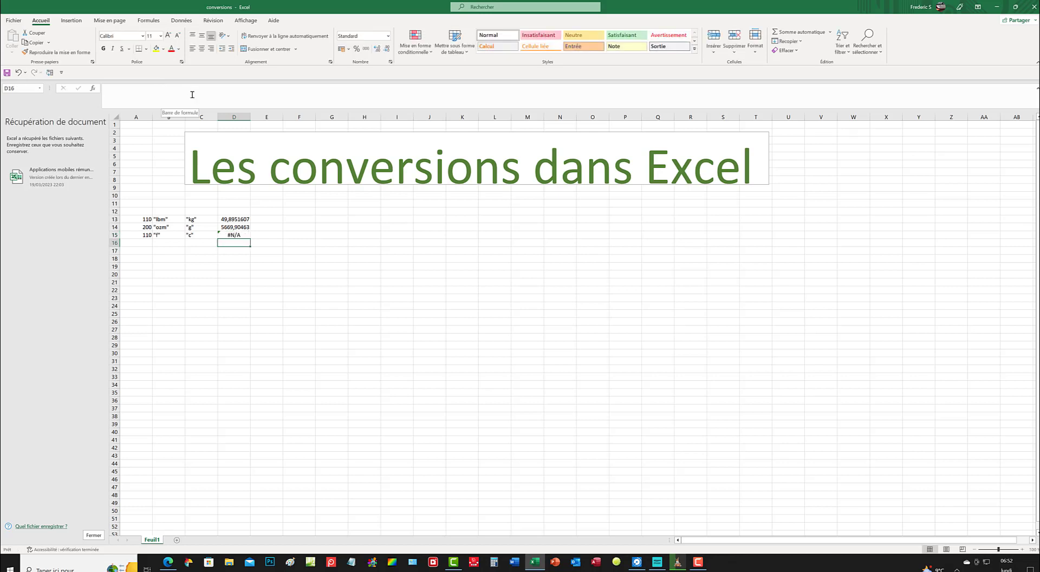
Change the source unit in D15's CONVERT formula to uppercase "F" and check the Fahrenheit code in the suggested unit list
{"action": "left_click", "coordinate": [236, 233]}
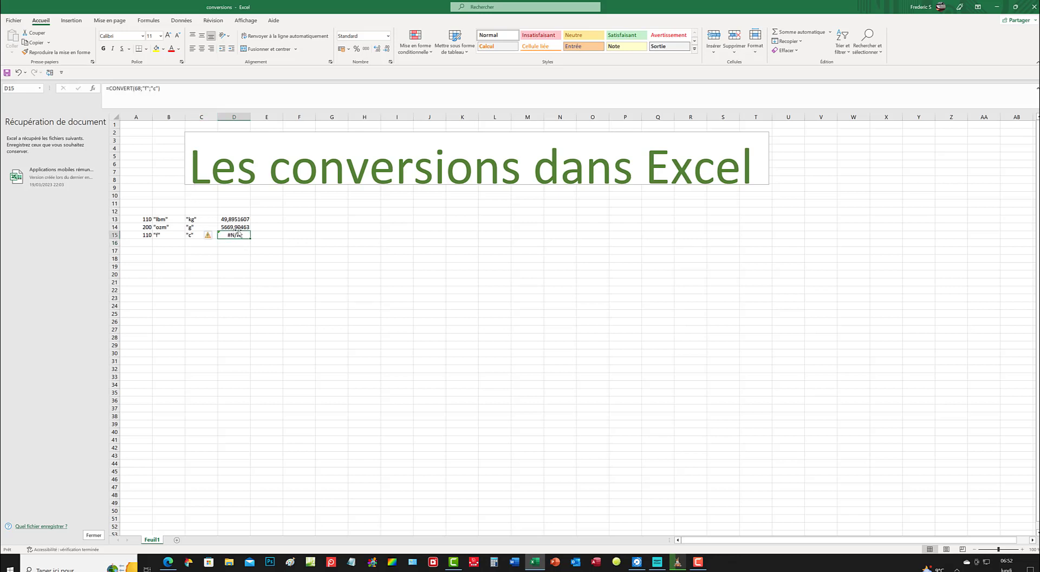
{"action": "left_click", "coordinate": [146, 235]}
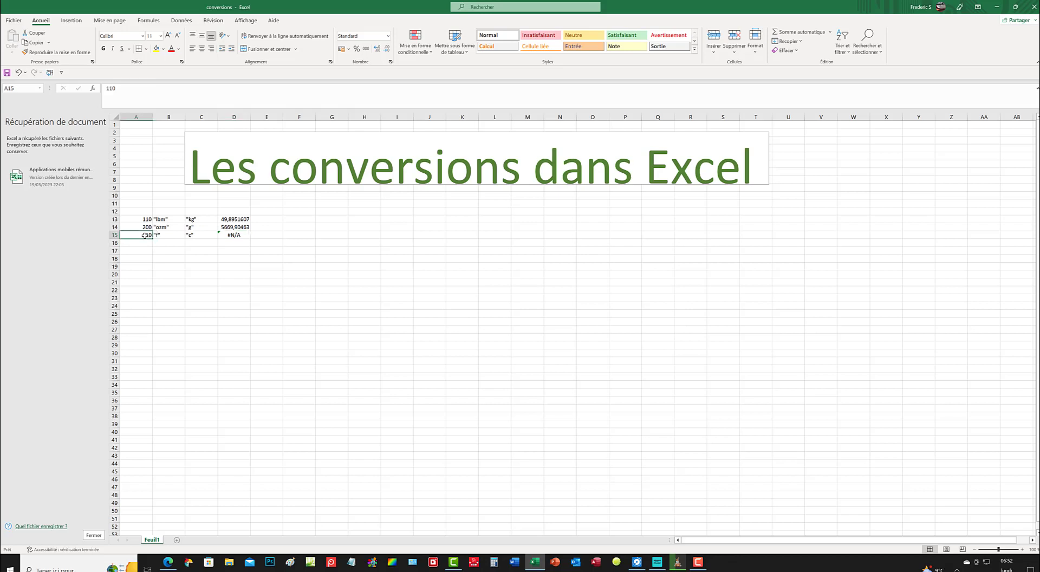
{"action": "left_click", "coordinate": [229, 235]}
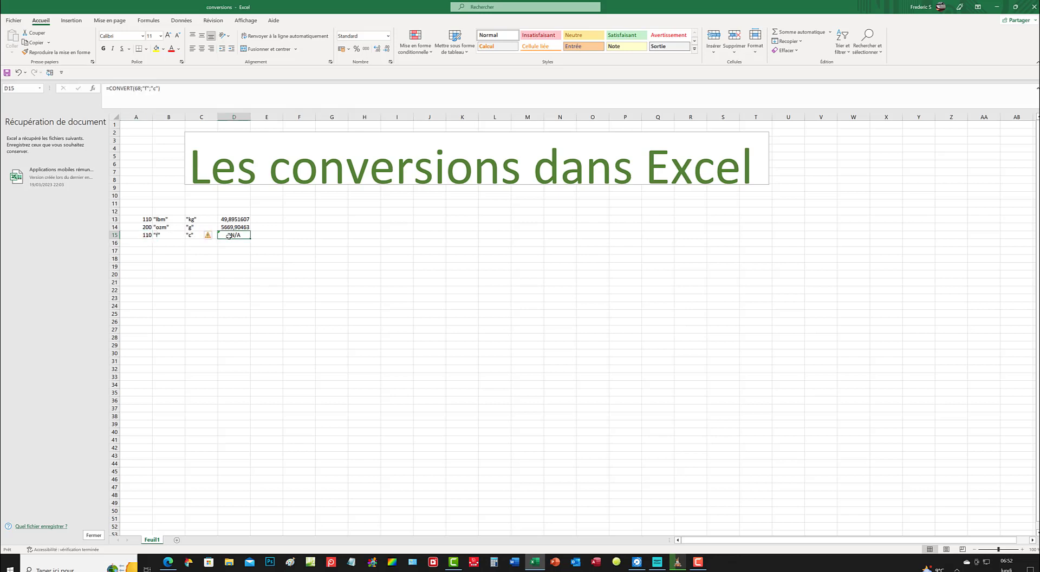
{"action": "left_click", "coordinate": [147, 87]}
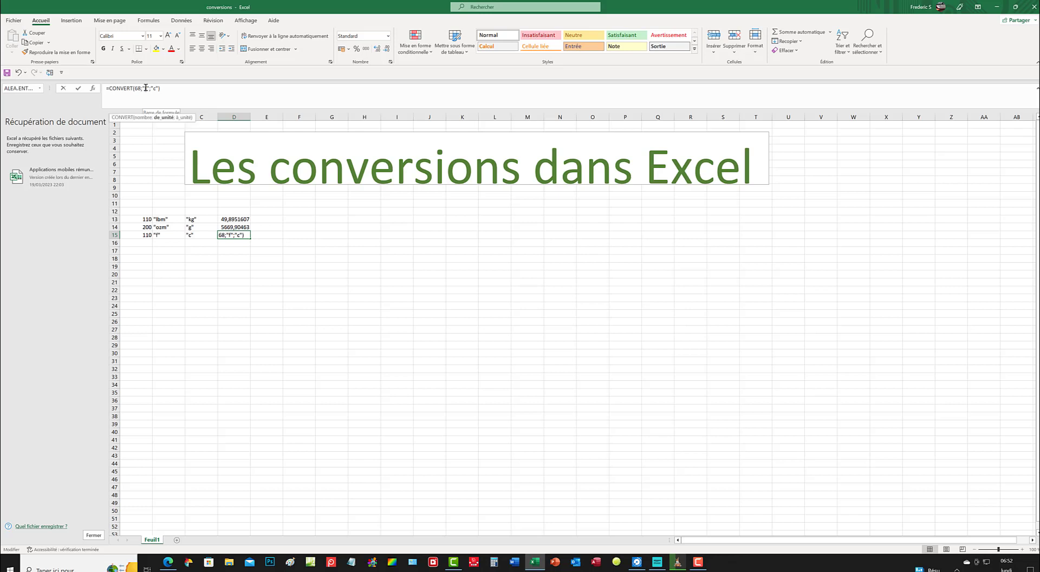
{"action": "type", "text": "F"}
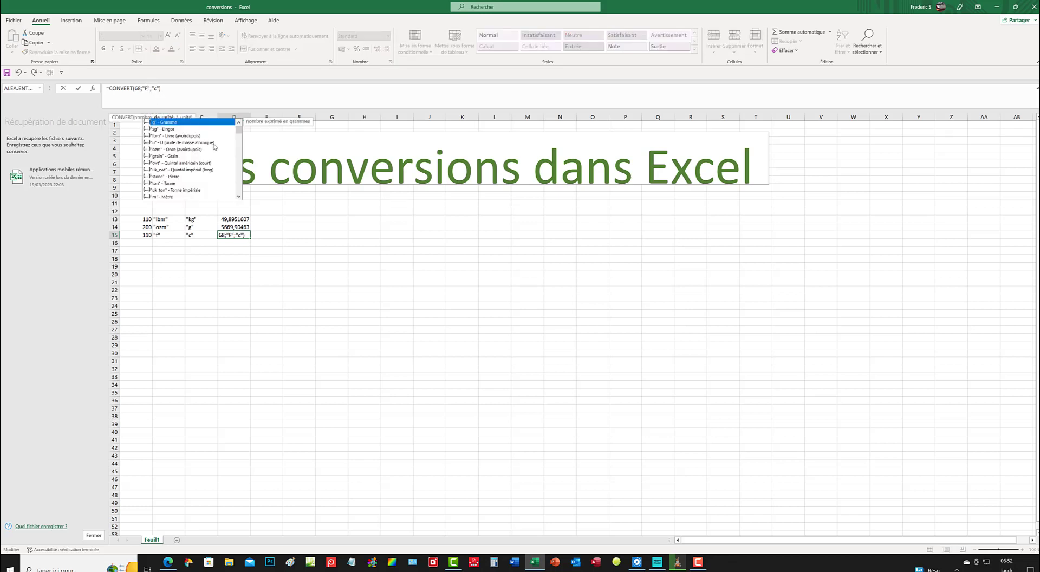
{"action": "scroll", "coordinate": [240, 138], "scroll_direction": "down", "scroll_amount": 3}
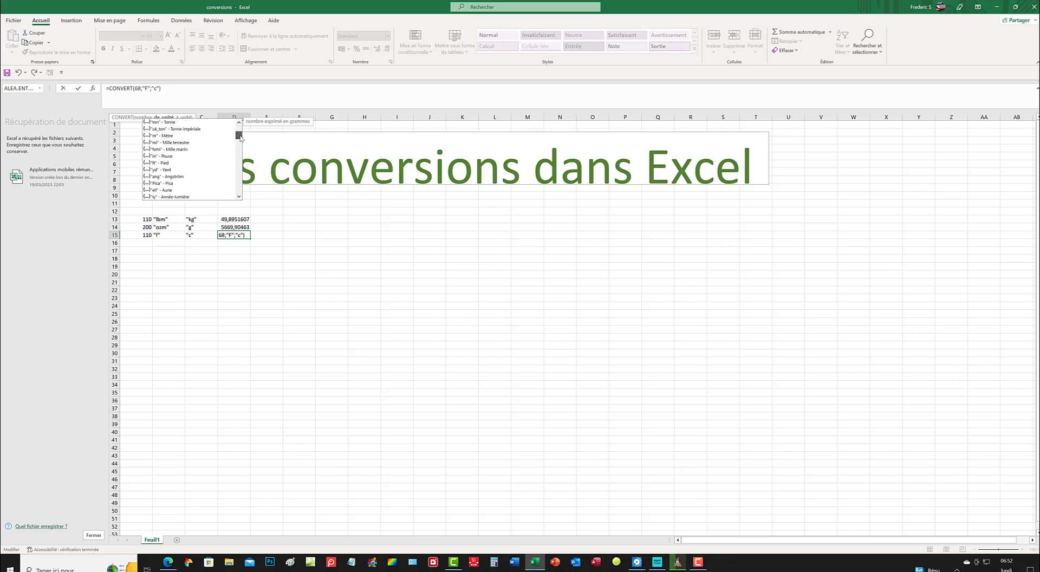
{"action": "left_click_drag", "start_coordinate": [240, 138], "coordinate": [244, 162]}
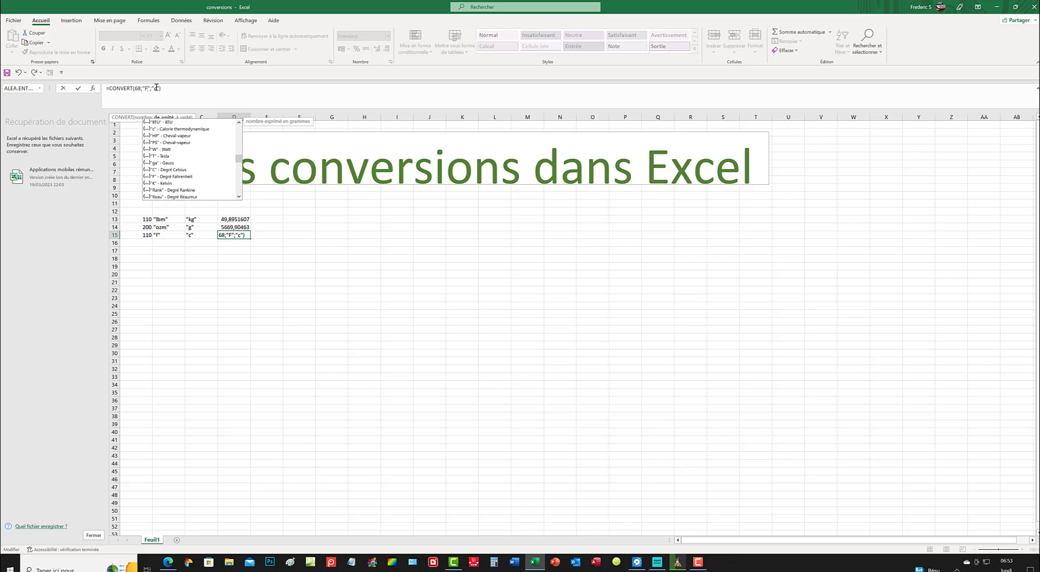
Change the target unit in D15's CONVERT formula to uppercase "C" and commit the formula
{"action": "left_click_drag", "start_coordinate": [158, 87], "coordinate": [155, 87]}
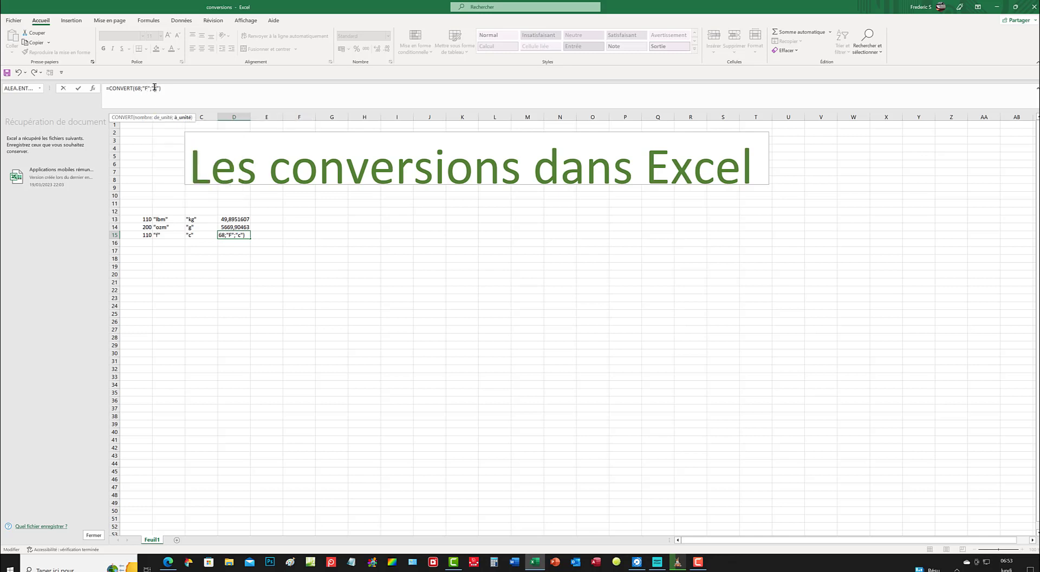
{"action": "type", "text": "C"}
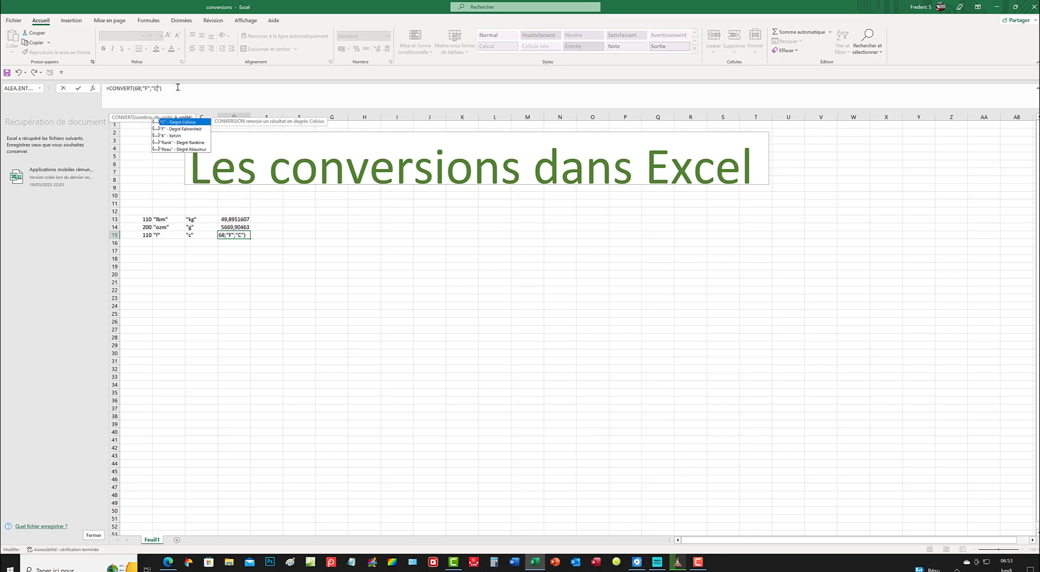
{"action": "left_click", "coordinate": [175, 88]}
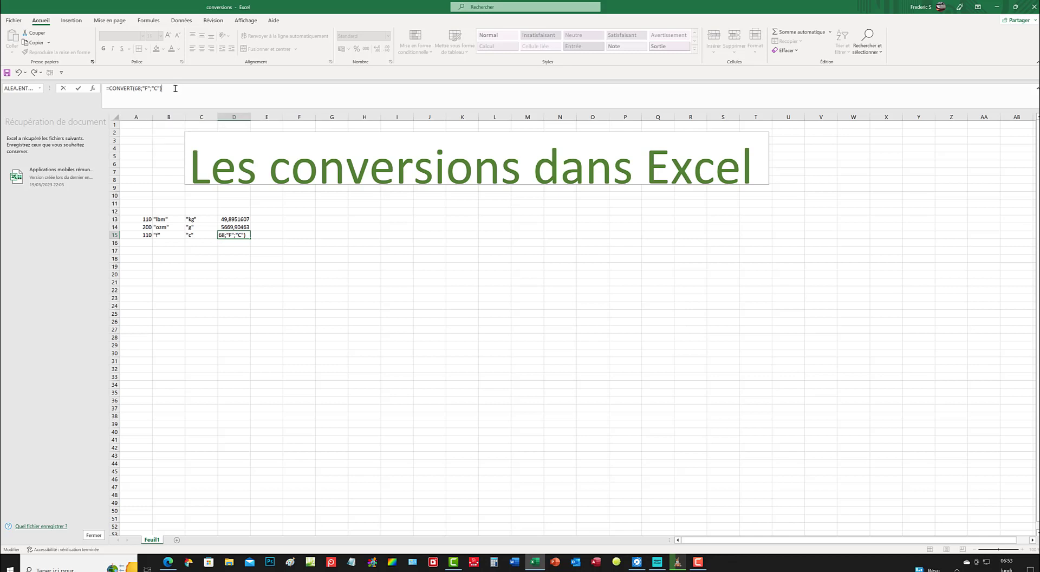
{"action": "key", "text": "Return"}
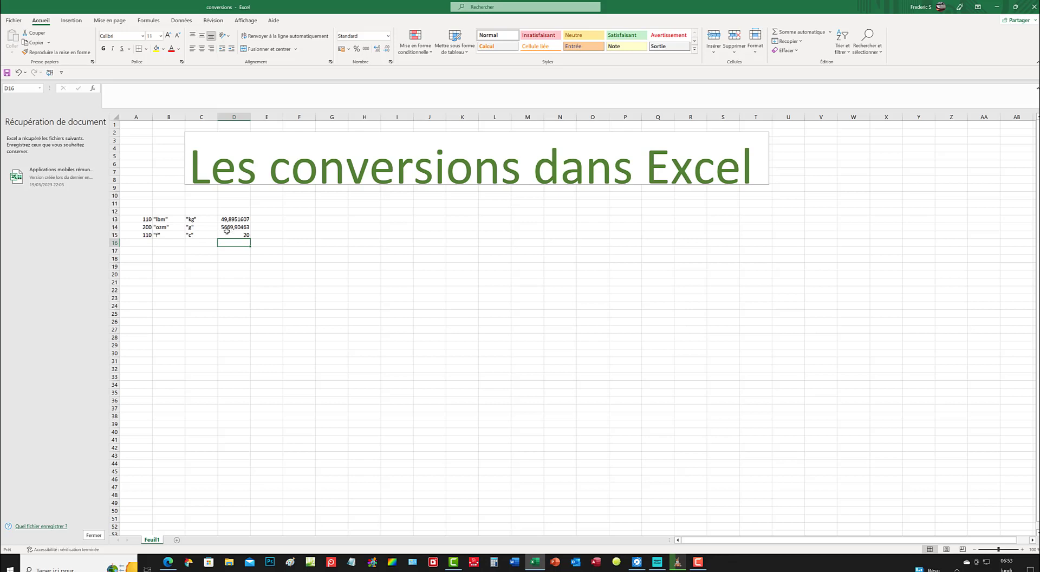
Enter the value 45 in cell A16 as the next number to convert
{"action": "left_click", "coordinate": [150, 243]}
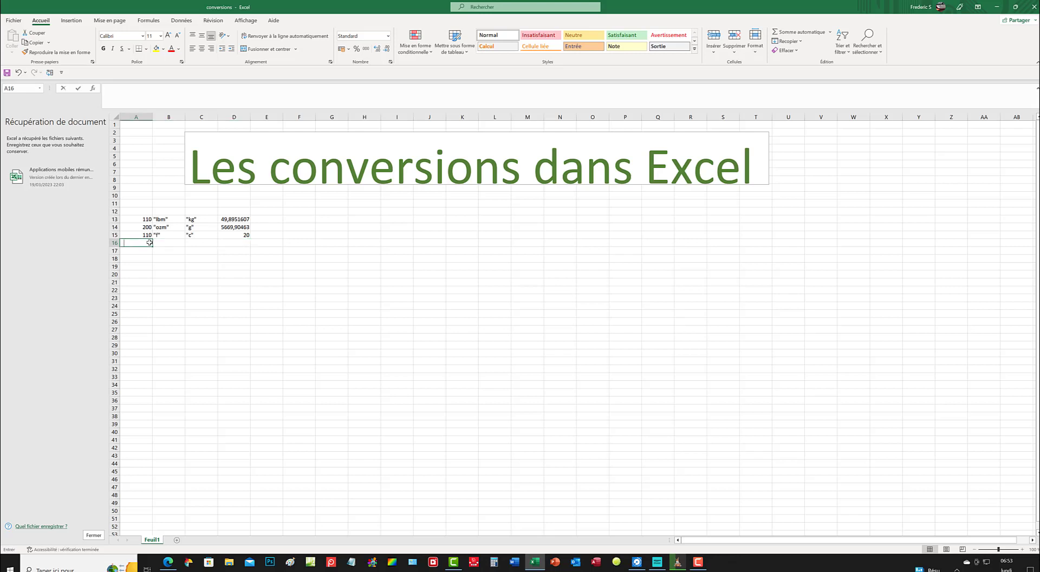
{"action": "type", "text": "45"}
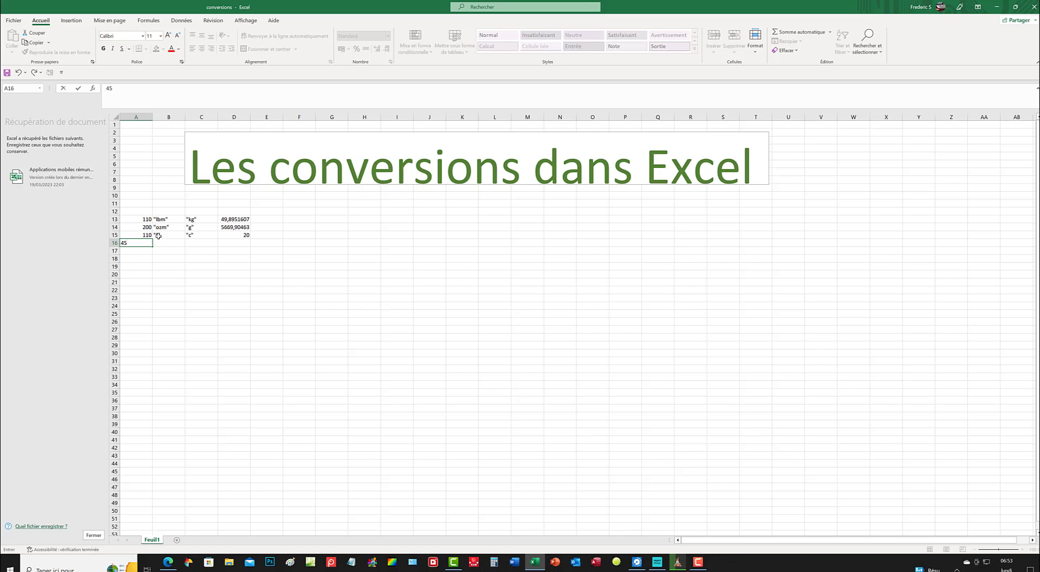
{"action": "left_click", "coordinate": [157, 234]}
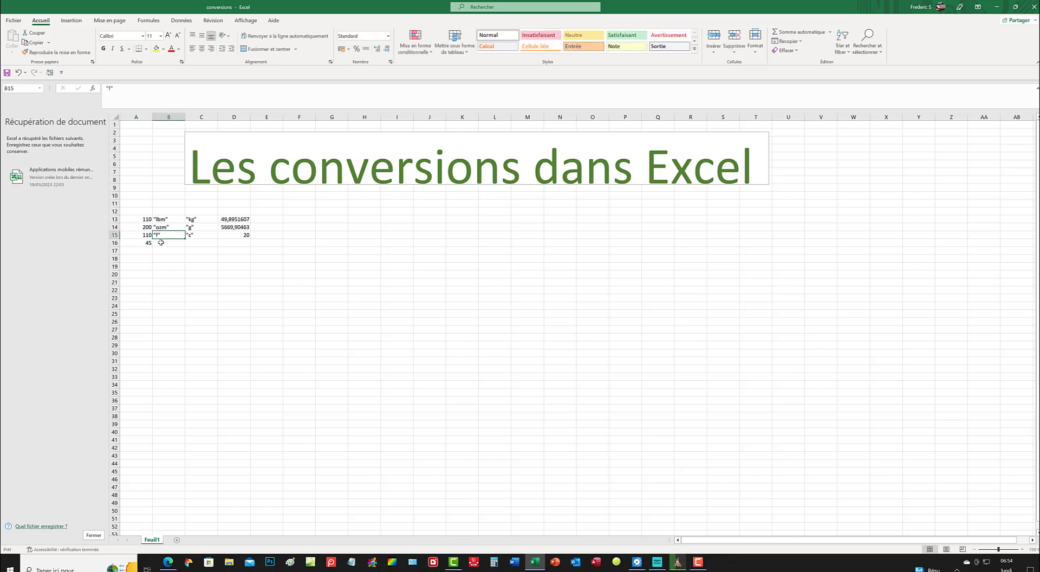
Enter the formula =CONVERT(45;"C";"F") in D16 to convert Celsius to Fahrenheit
{"action": "left_click", "coordinate": [234, 243]}
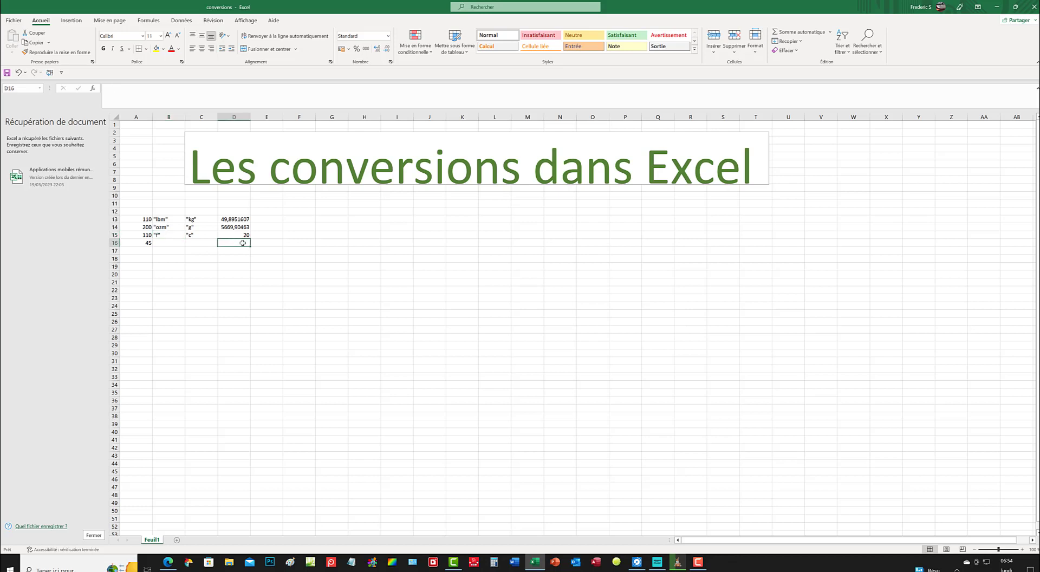
{"action": "type", "text": "=c"}
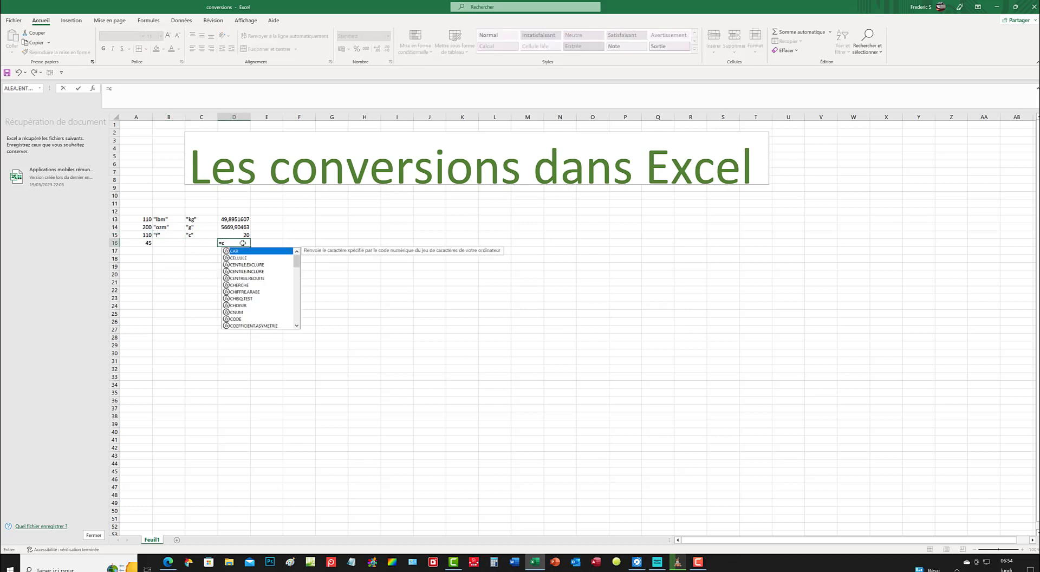
{"action": "type", "text": "onvert"}
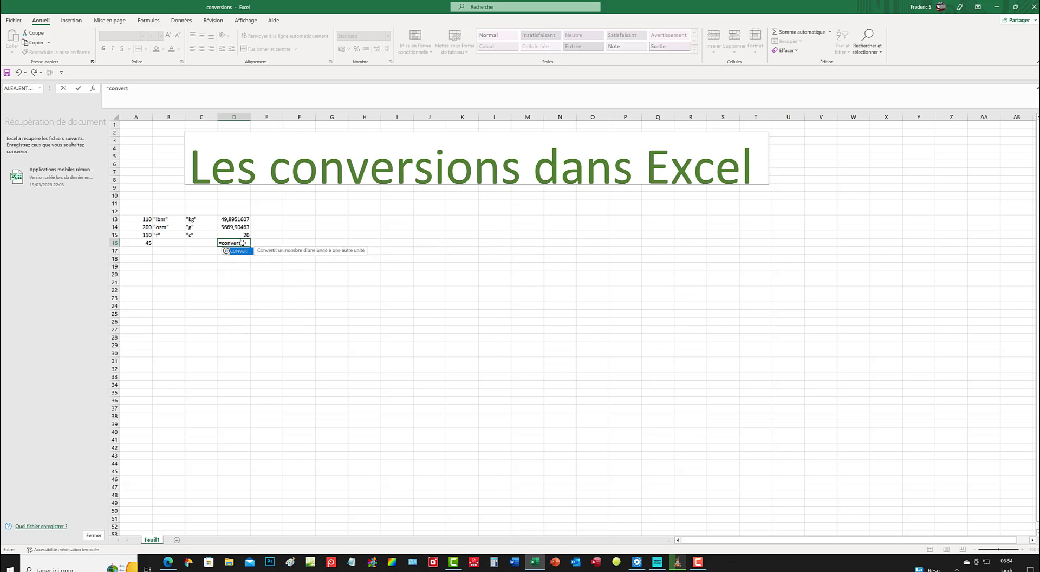
{"action": "type", "text": "(45"}
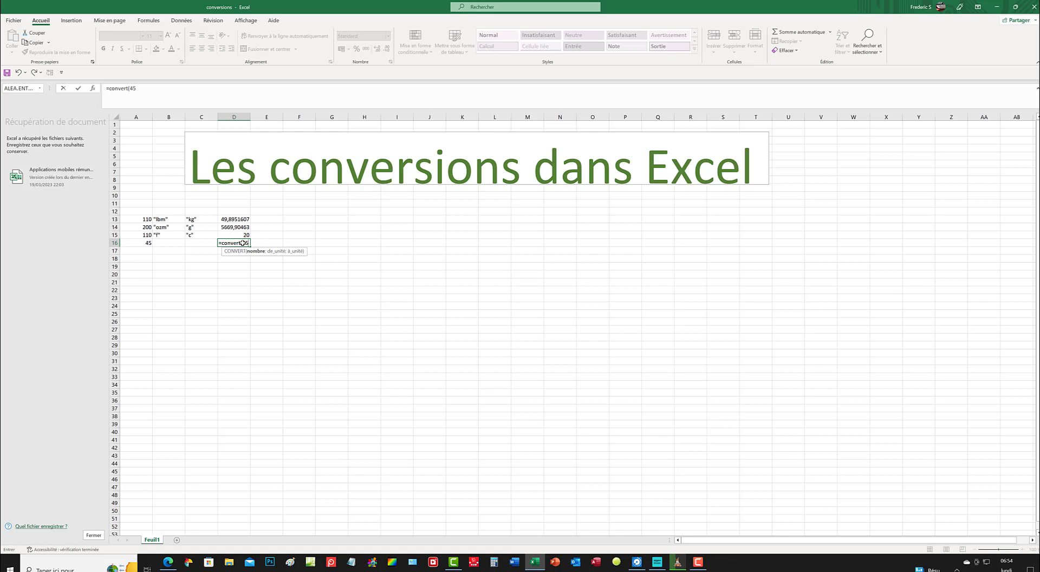
{"action": "type", "text": ";"}
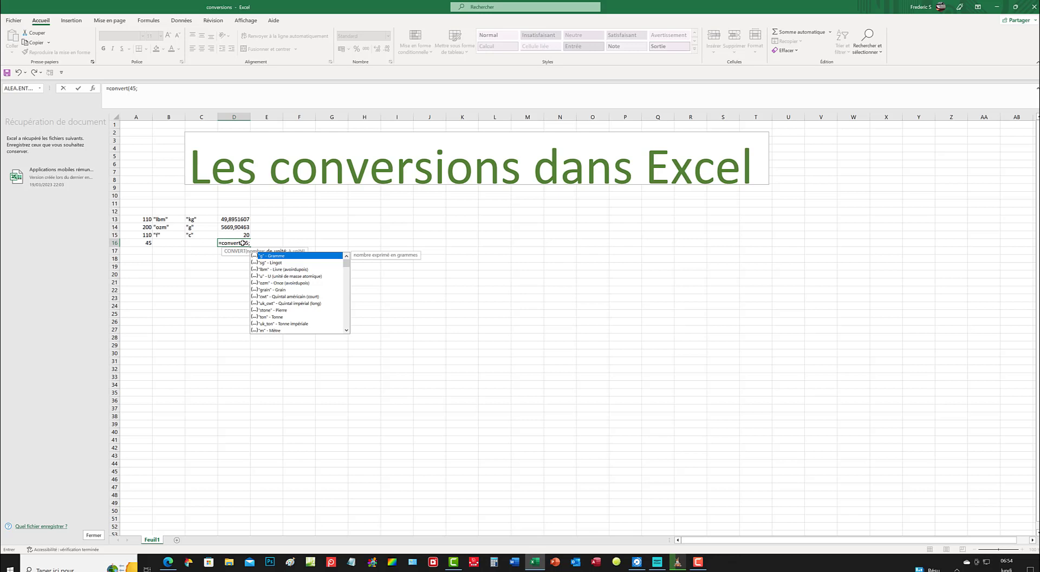
{"action": "type", "text": "\"C\";"}
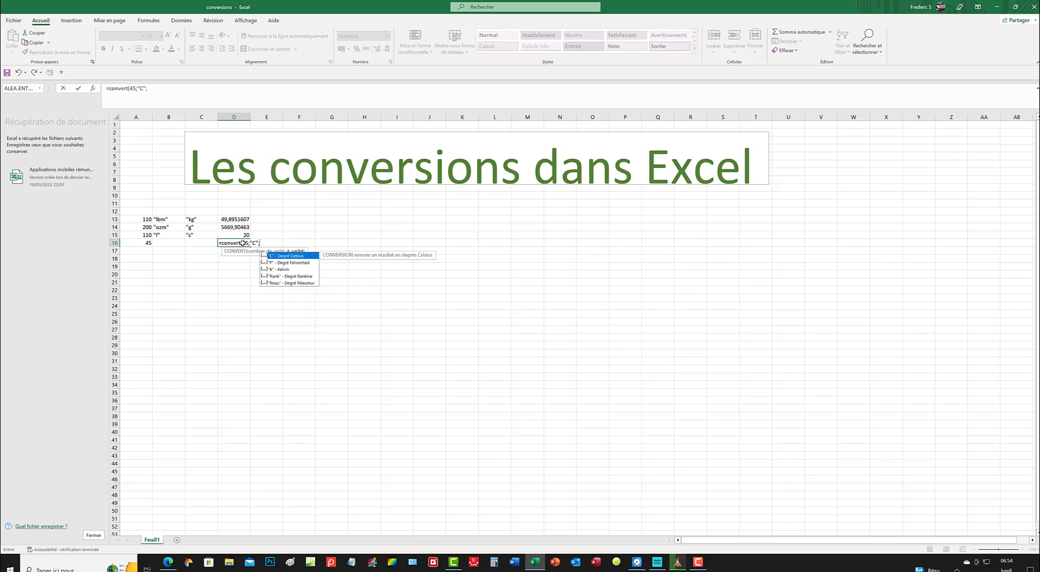
{"action": "type", "text": "\"DF"}
{"action": "key", "text": "BackSpace"}
{"action": "type", "text": "F\")"}
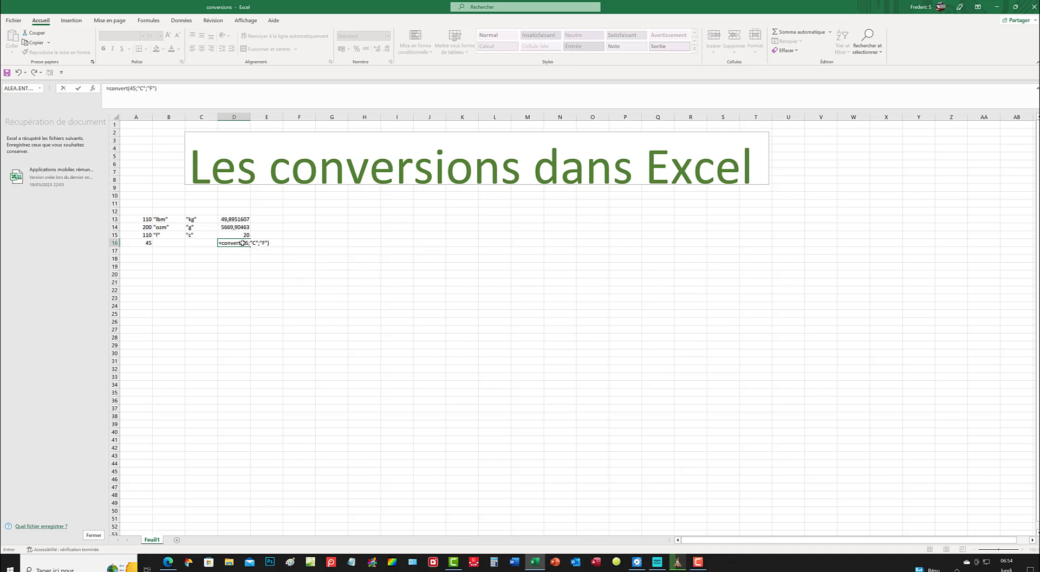
{"action": "key", "text": "Return"}
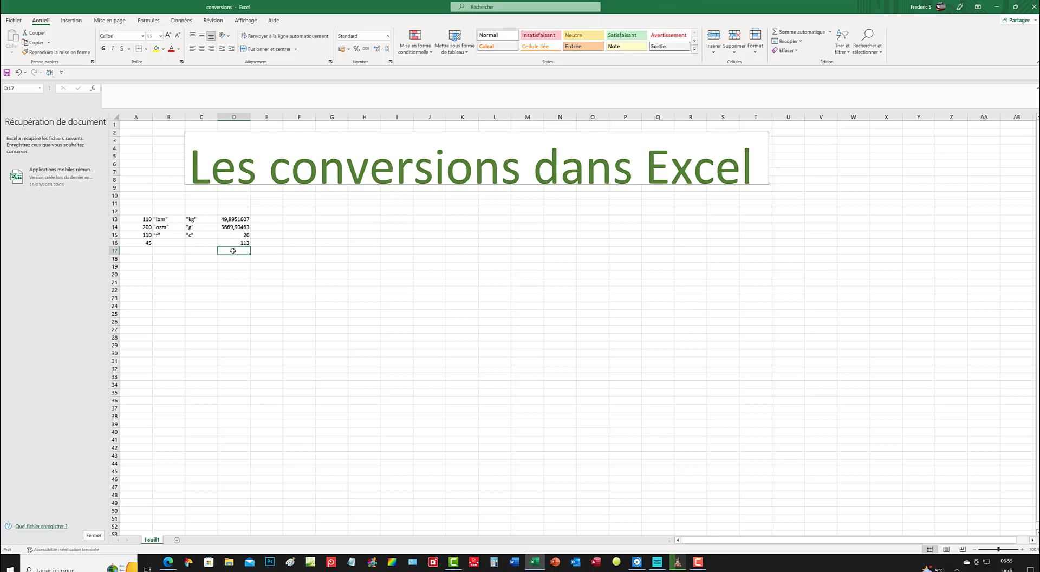
Enter the formula =CONVERT(150;"mph";"kmh") in D17 to convert miles per hour to kilometres per hour
{"action": "type", "text": "="}
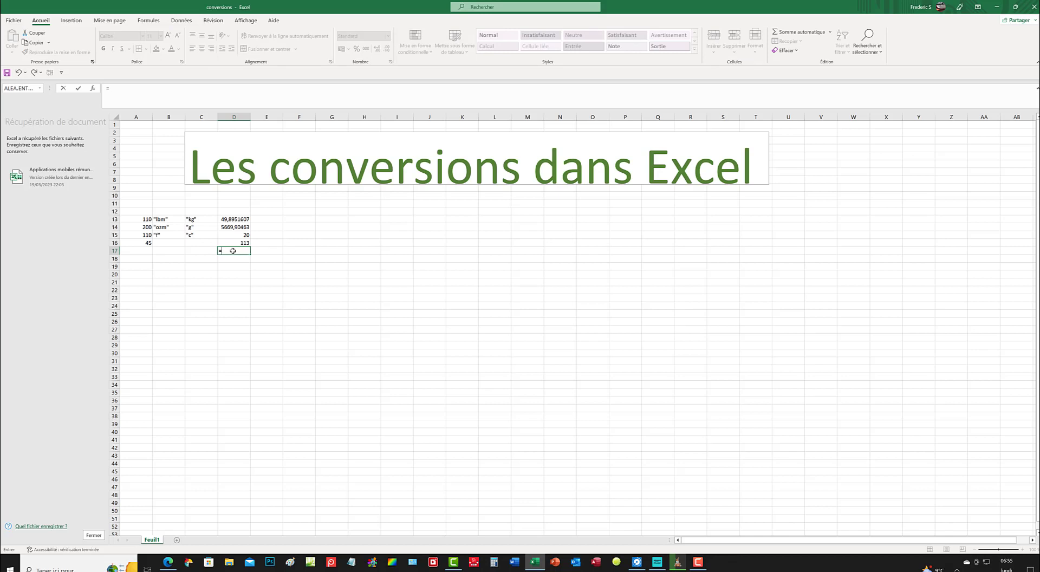
{"action": "type", "text": "conv"}
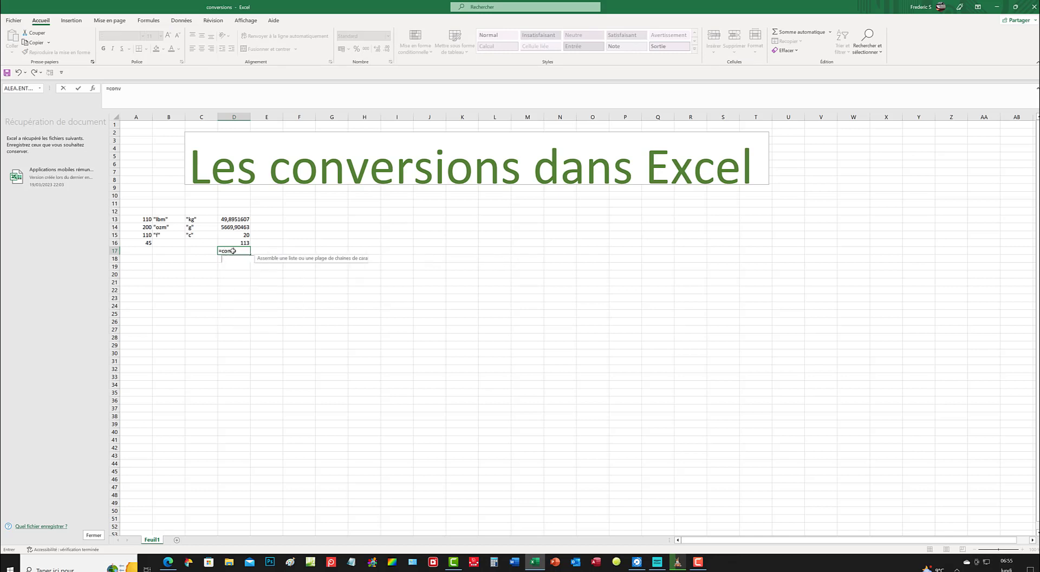
{"action": "type", "text": "erti"}
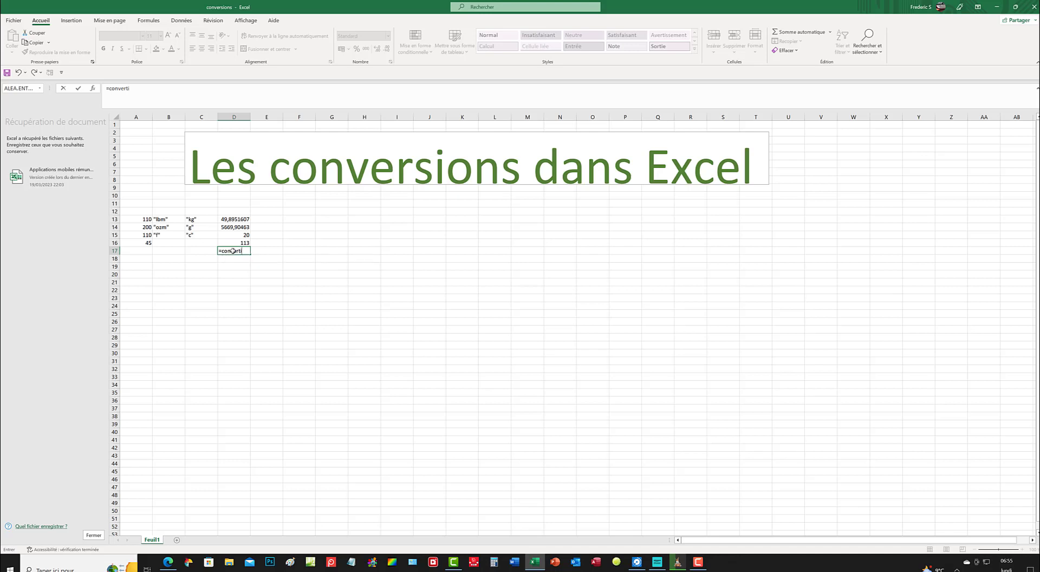
{"action": "key", "text": "BackSpace"}
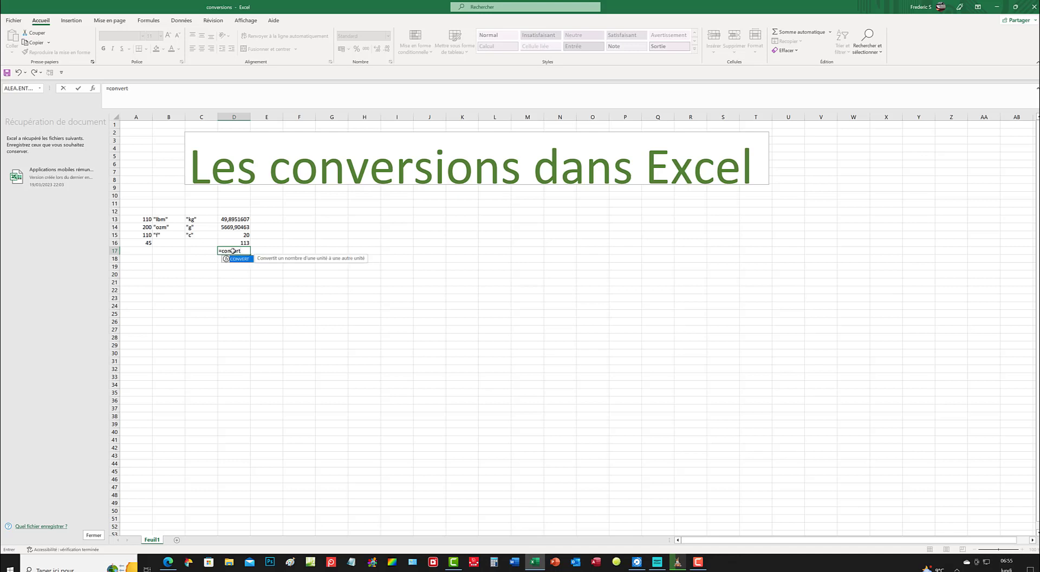
{"action": "type", "text": "(150"}
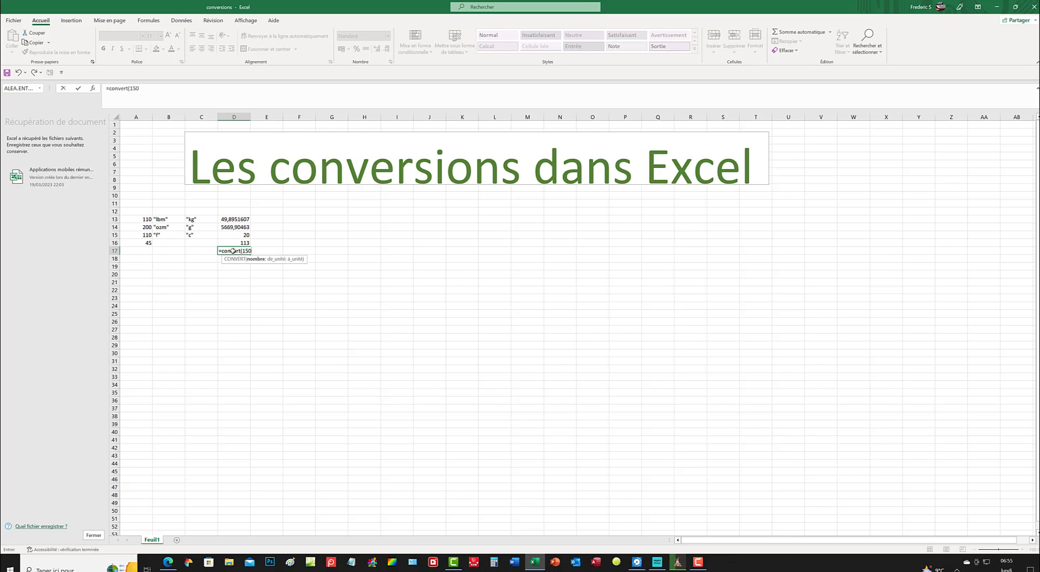
{"action": "type", "text": ";"}
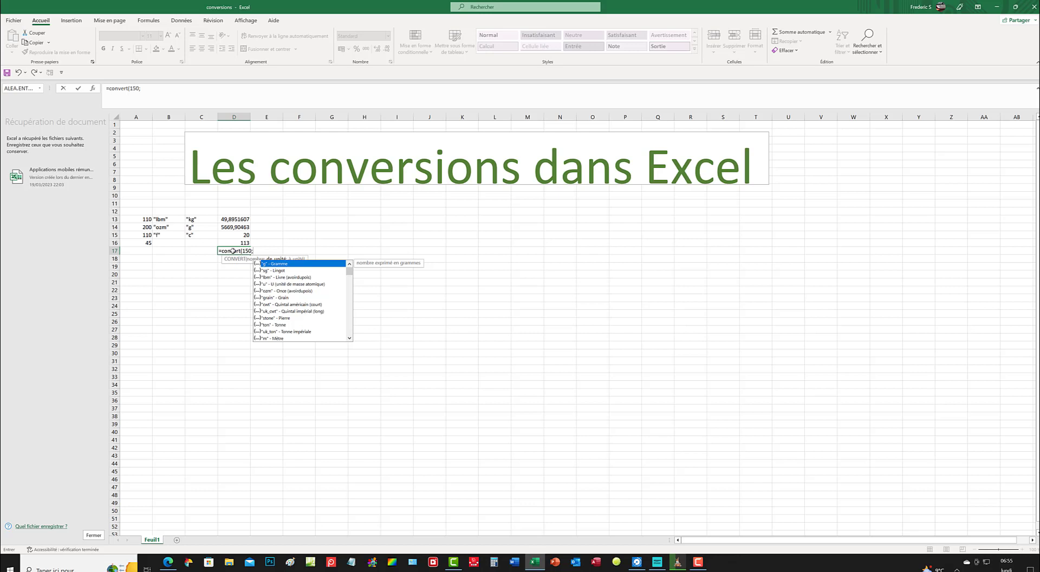
{"action": "type", "text": "\"mph\";"}
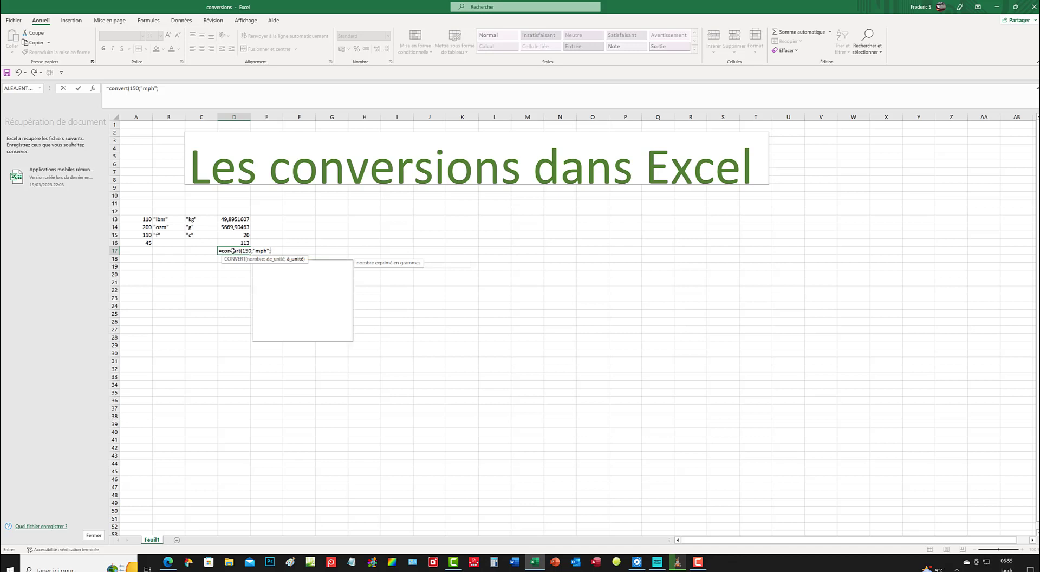
{"action": "type", "text": "\""}
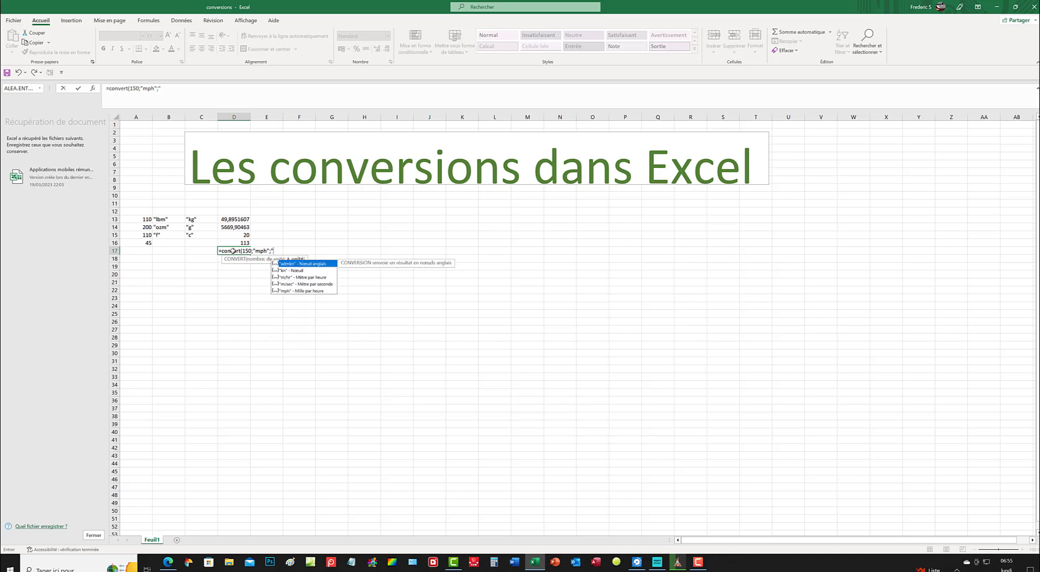
{"action": "type", "text": "kmh\")"}
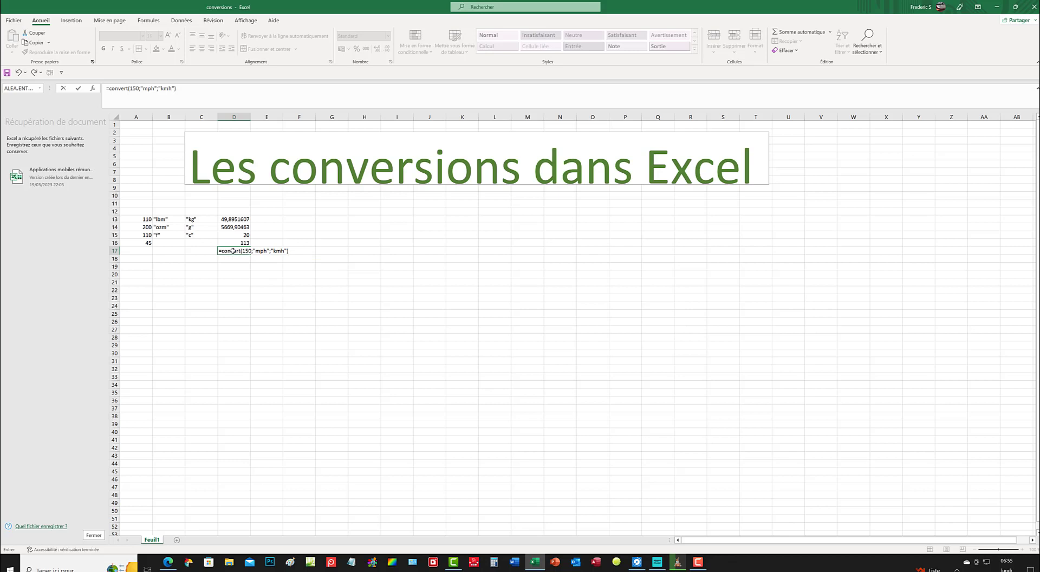
{"action": "key", "text": "Return"}
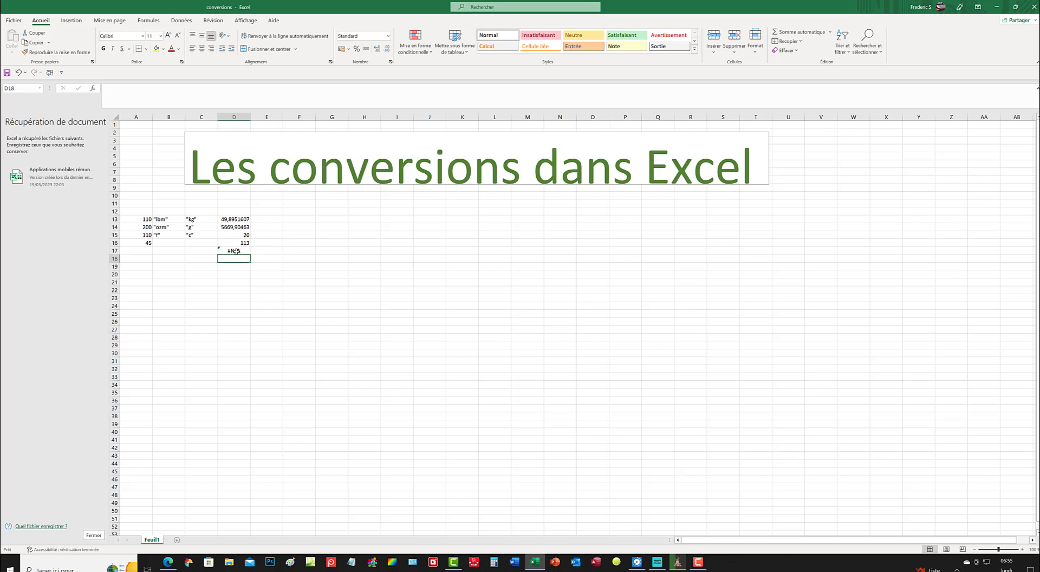
Correct the target unit in D17's CONVERT formula to "km/h" and reselect the cell to show the formula
{"action": "left_click", "coordinate": [240, 251]}
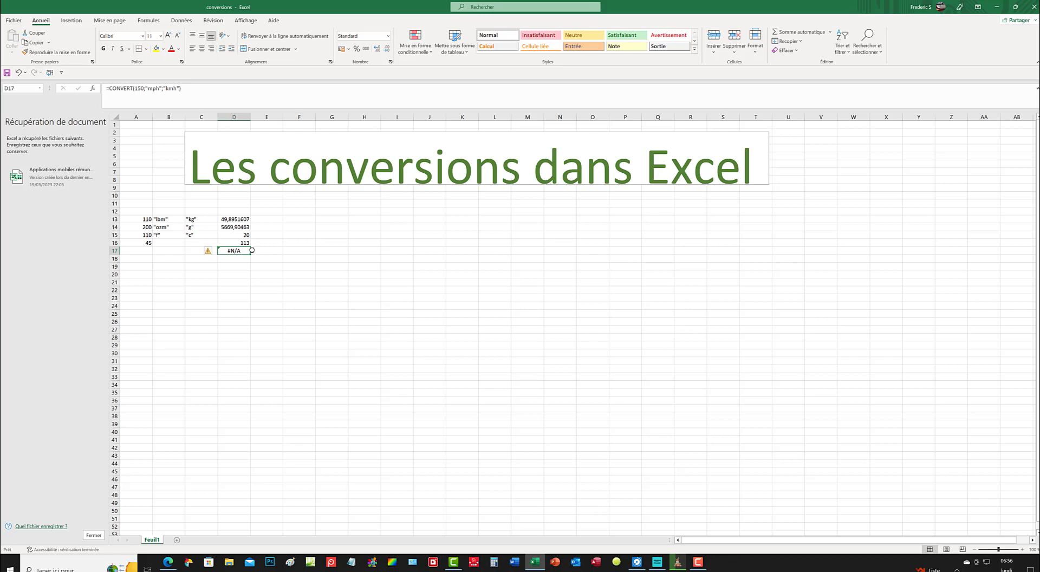
{"action": "left_click", "coordinate": [173, 91]}
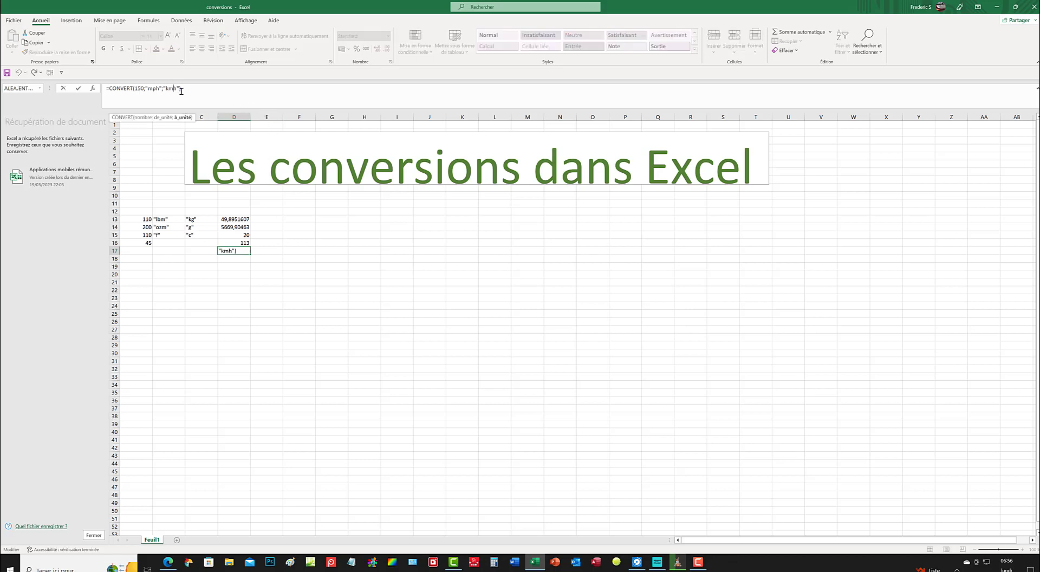
{"action": "type", "text": "/"}
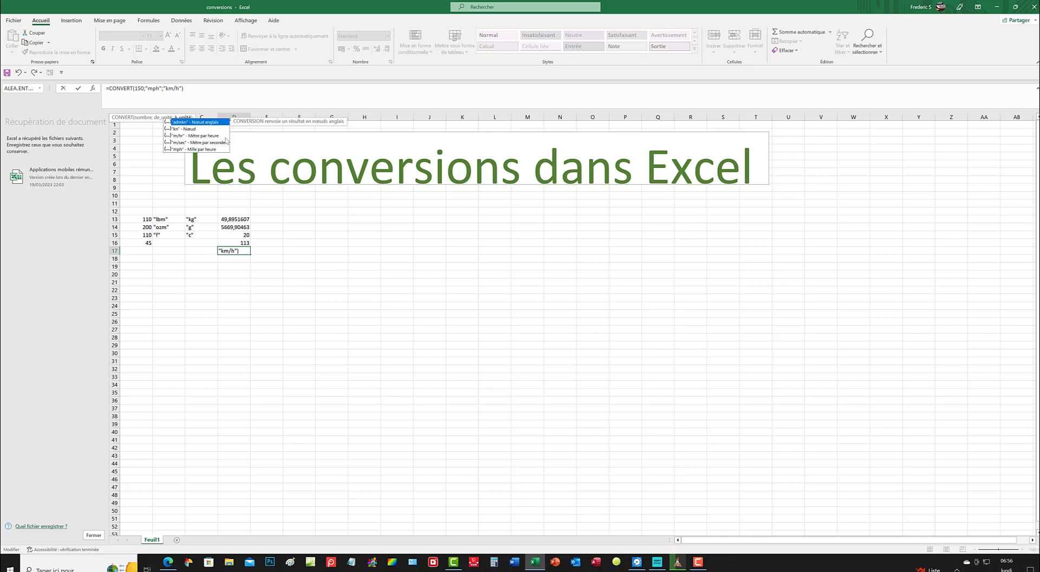
{"action": "left_click", "coordinate": [218, 91]}
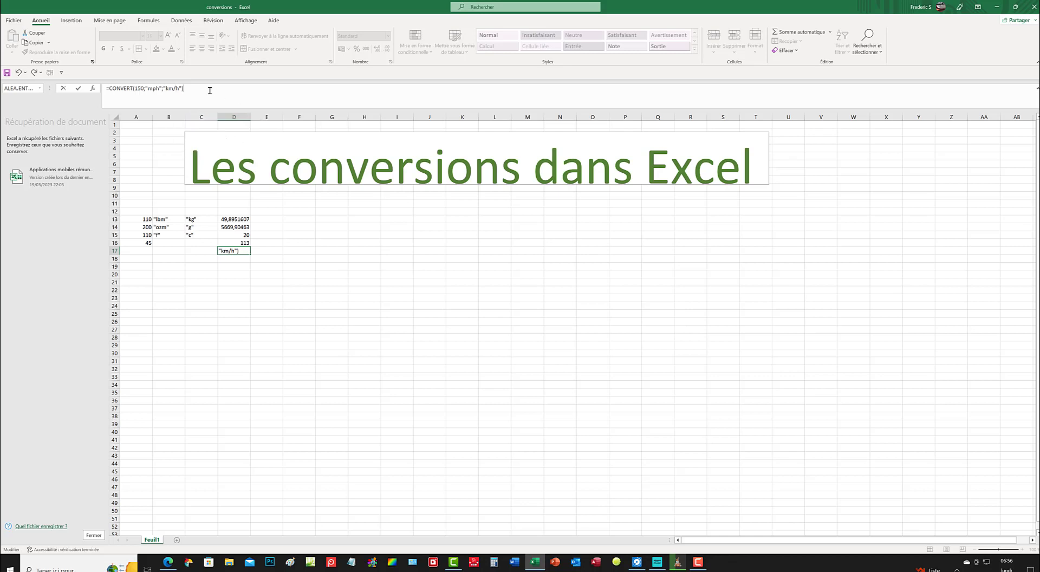
{"action": "key", "text": "Return"}
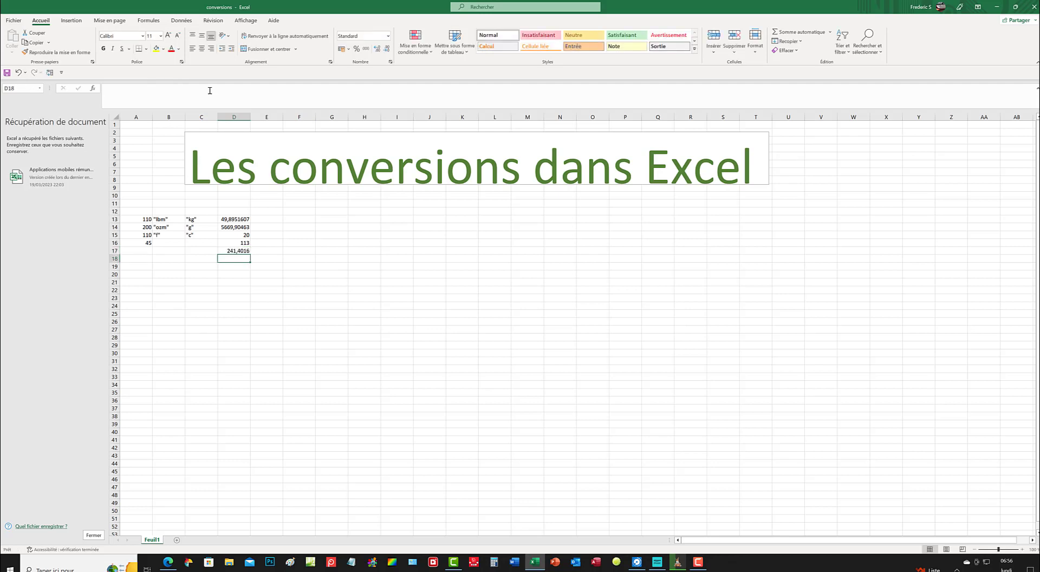
{"action": "left_click", "coordinate": [233, 251]}
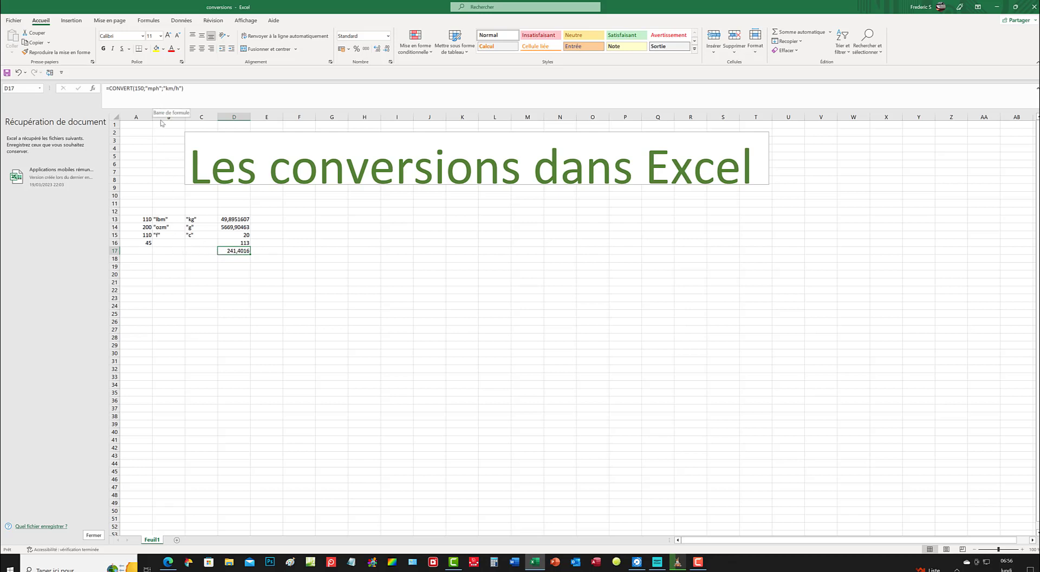
Copy the D17 formula down into D18 and swap its units to make =CONVERT(150;"km/h";"mph")
{"action": "left_click", "coordinate": [233, 261]}
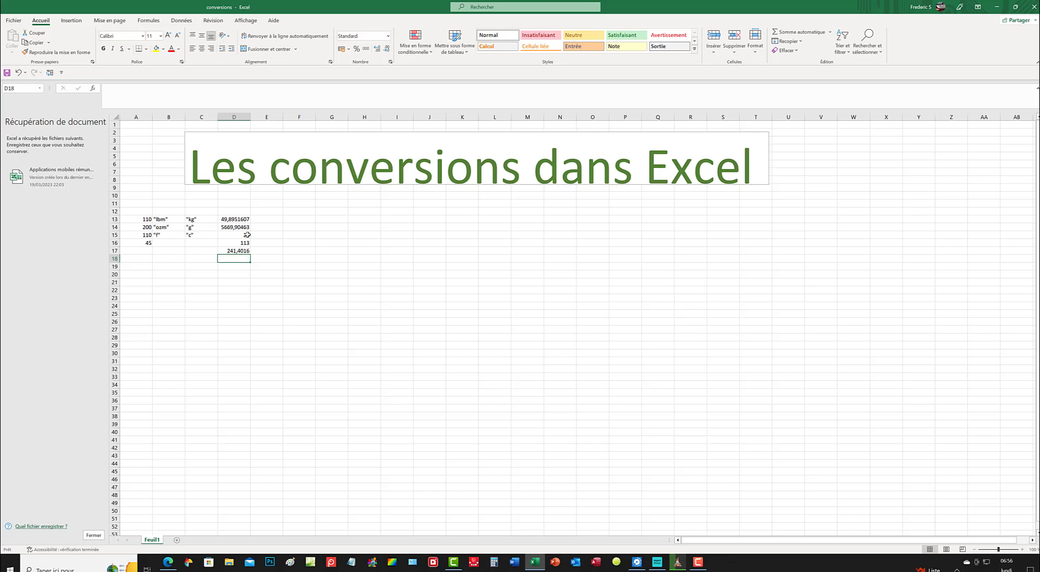
{"action": "key", "text": "ctrl+d"}
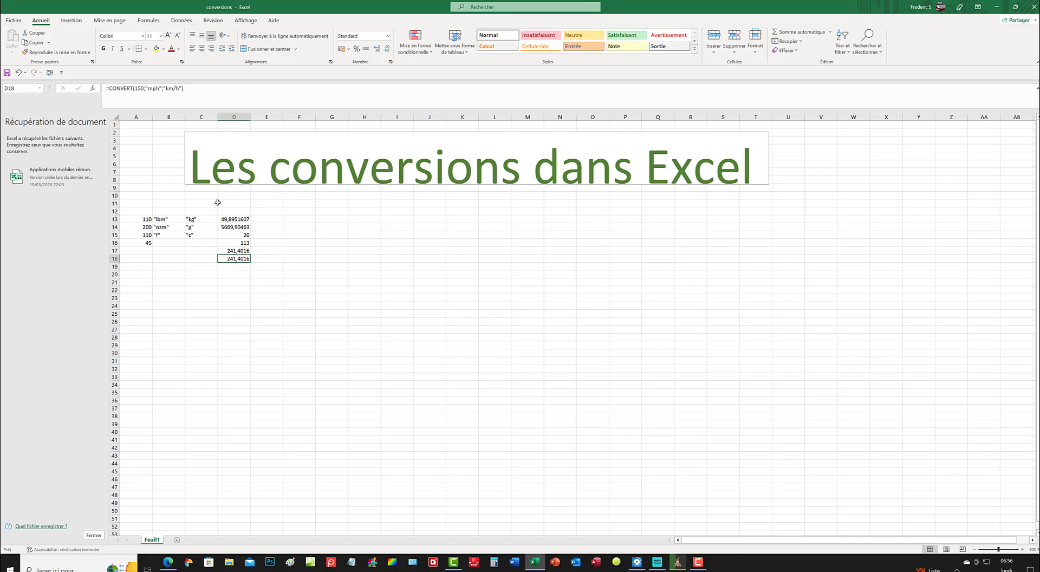
{"action": "left_click", "coordinate": [163, 88]}
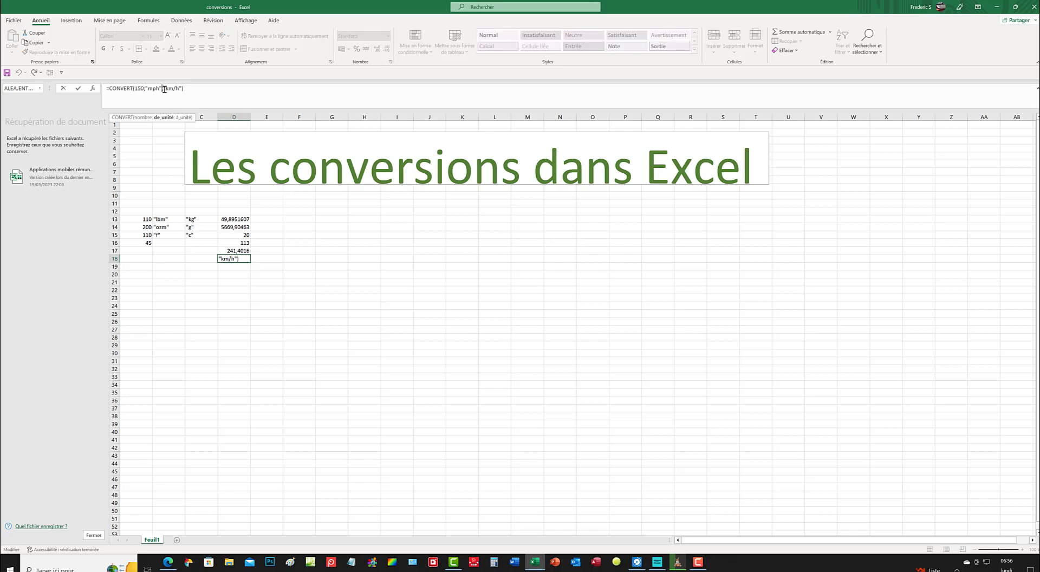
{"action": "left_click_drag", "start_coordinate": [164, 88], "coordinate": [147, 86]}
{"action": "key", "text": "Delete"}
{"action": "type", "text": ";"}
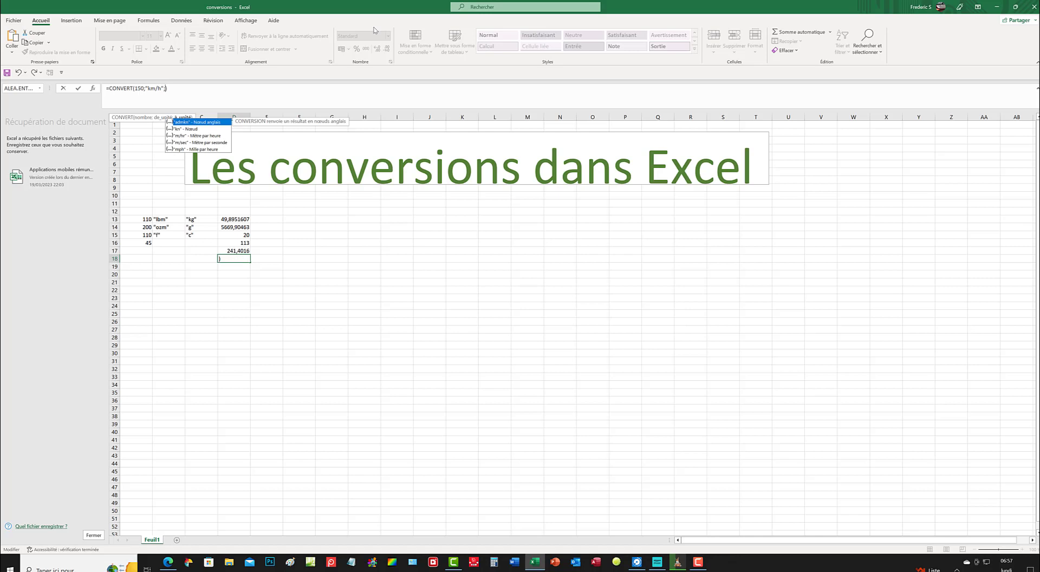
{"action": "type", "text": "\"mph\";"}
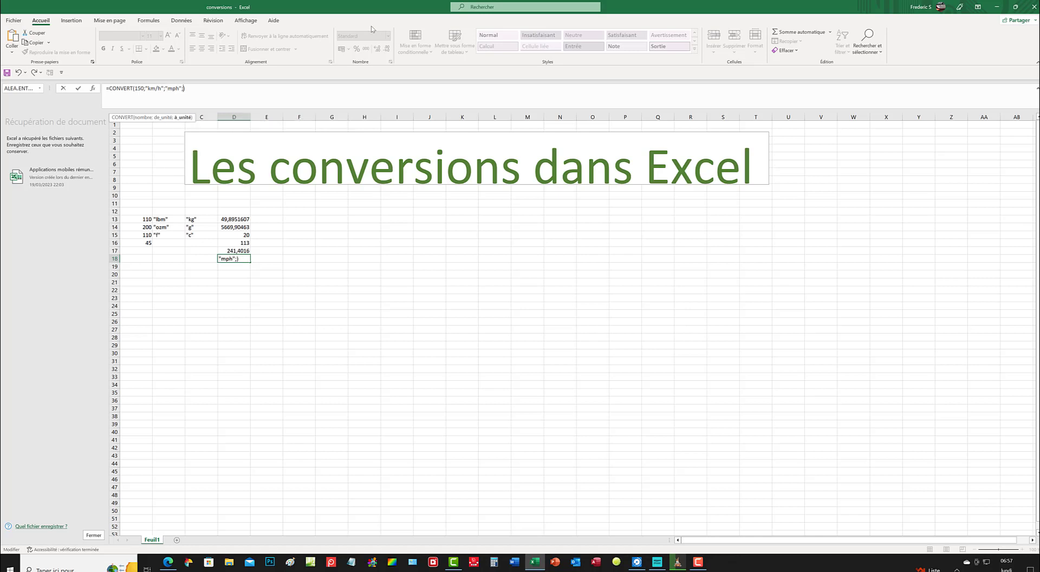
{"action": "key", "text": "BackSpace"}
{"action": "key", "text": "Return"}
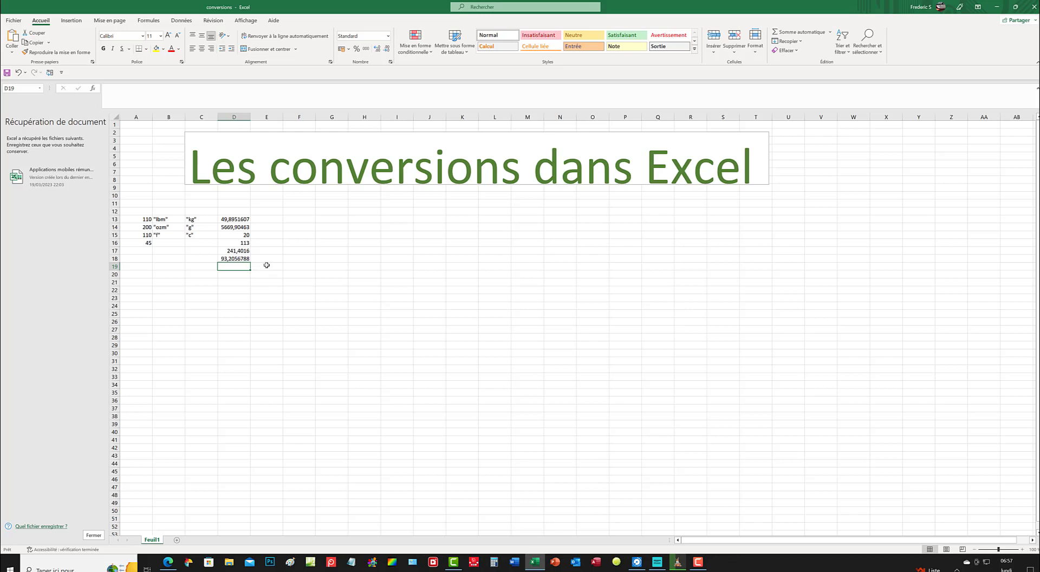
Enter the metres-per-mile value 1609,3445 in cell F11
{"action": "left_click", "coordinate": [292, 206]}
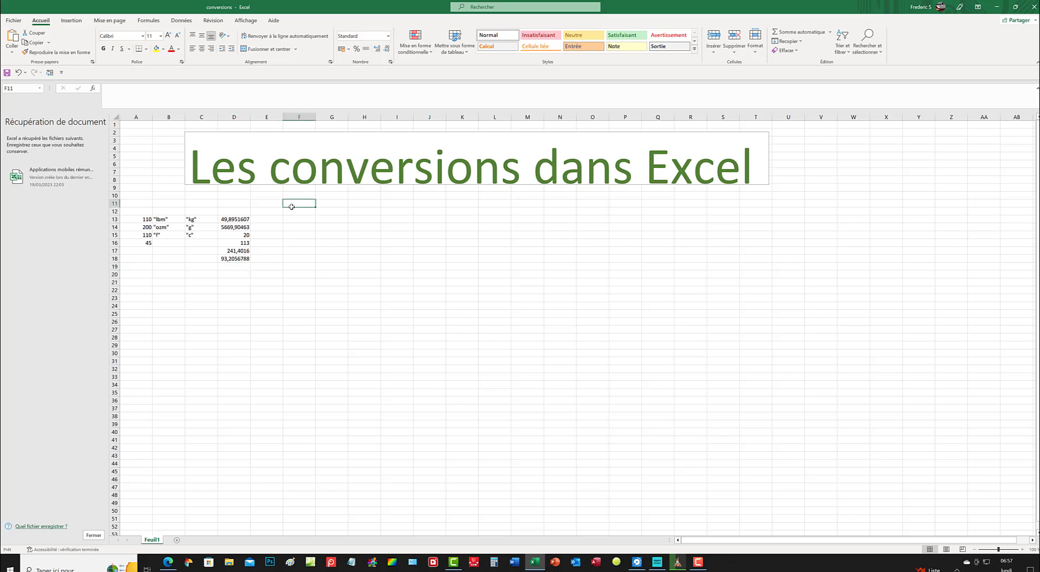
{"action": "type", "text": "1609"}
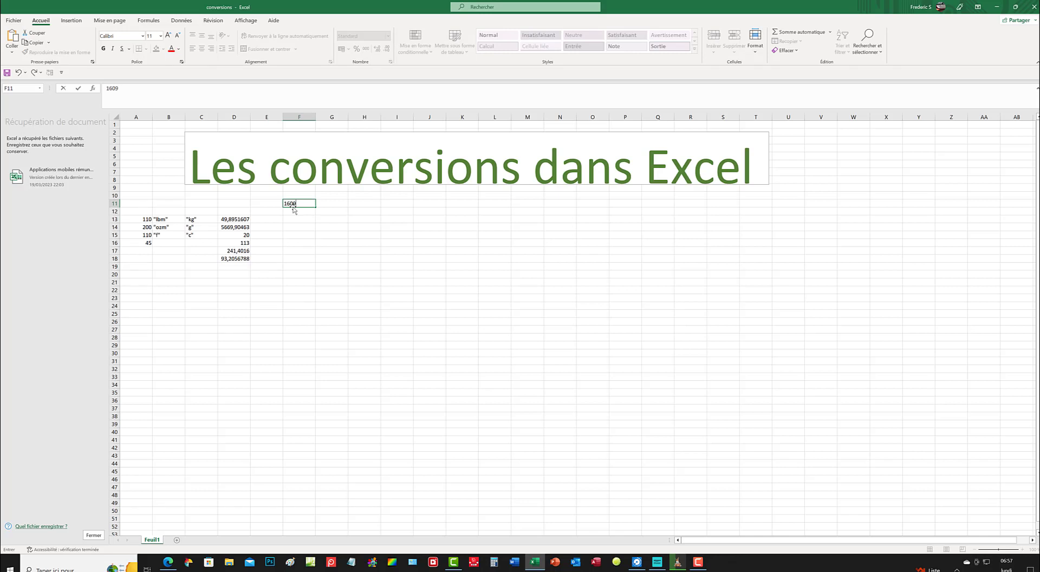
{"action": "type", "text": ",3445"}
{"action": "left_click", "coordinate": [328, 204]}
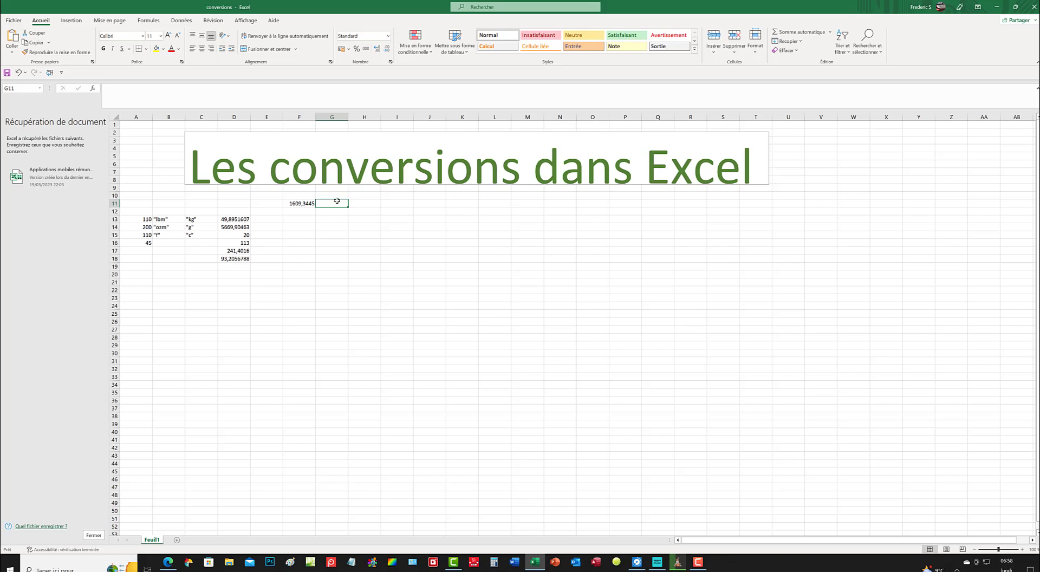
Enter the formula =1000/1609,3445 in G11 to calculate the kilometre-to-mile factor
{"action": "type", "text": "="}
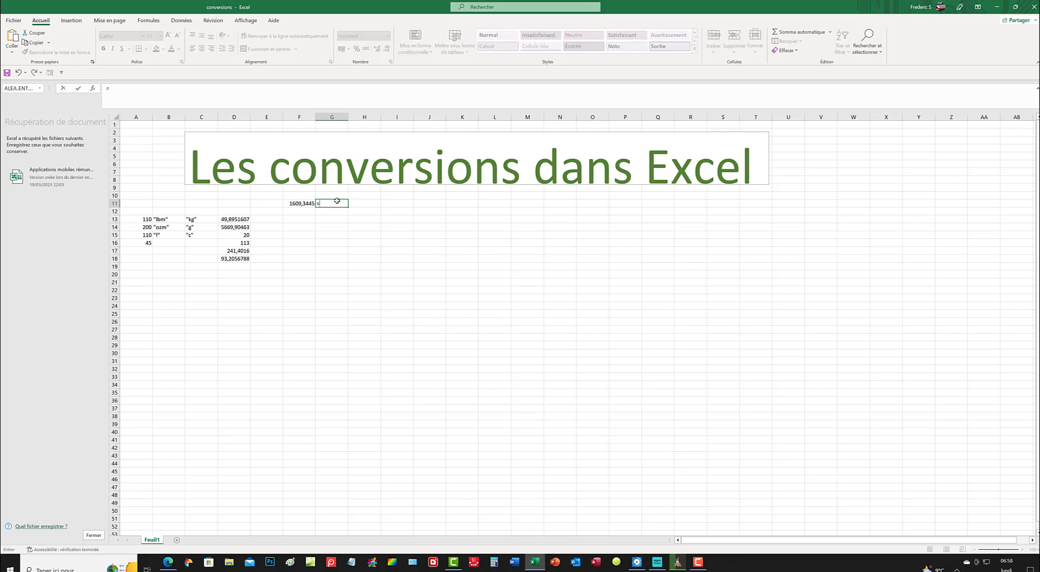
{"action": "type", "text": "1000/1609,2"}
{"action": "key", "text": "BackSpace"}
{"action": "type", "text": "3445"}
{"action": "key", "text": "Return"}
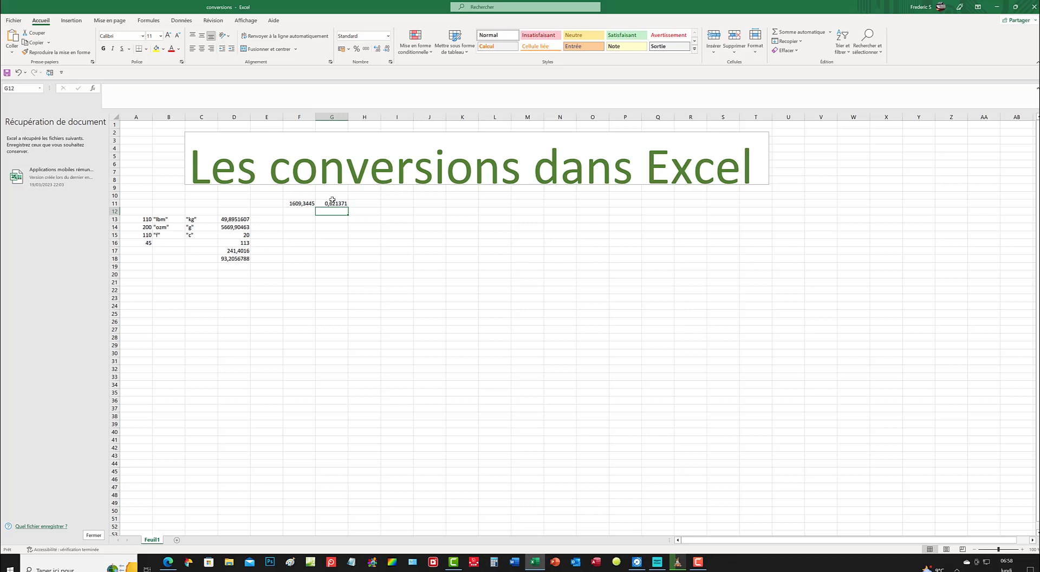
Enter =150*$G$11 in F17 as a manual km/h to mph conversion and compare it with the CONVERT formula in D18
{"action": "left_click", "coordinate": [292, 252]}
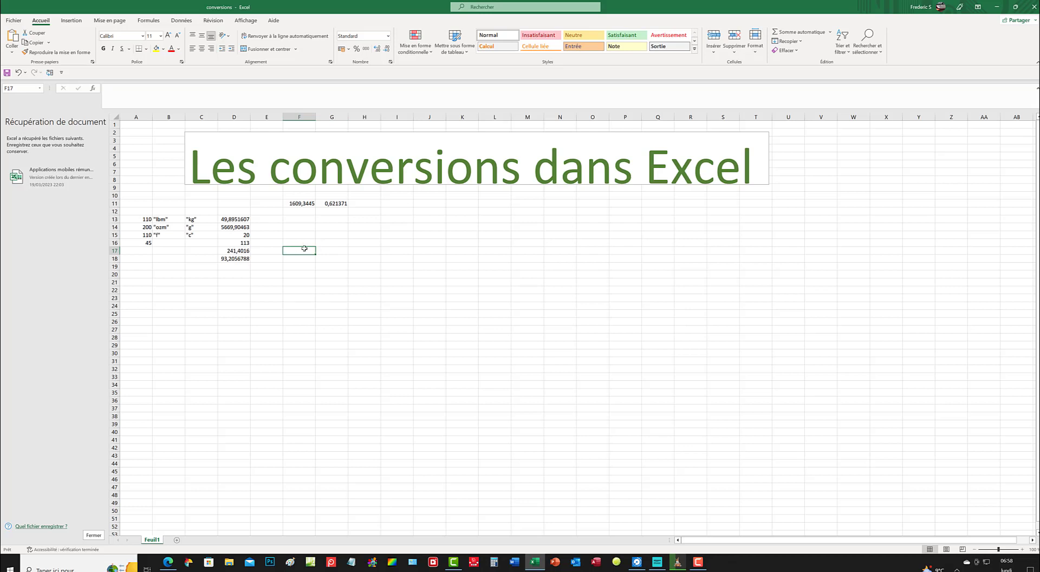
{"action": "type", "text": "=150*"}
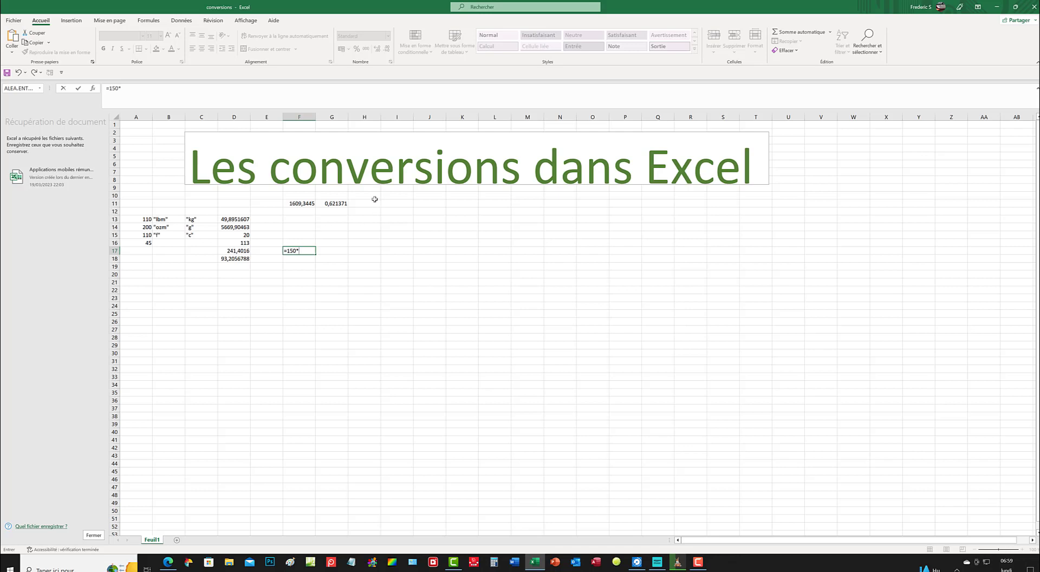
{"action": "left_click", "coordinate": [338, 203]}
{"action": "left_click", "coordinate": [123, 90]}
{"action": "left_click", "coordinate": [120, 88]}
{"action": "type", "text": "$G$11"}
{"action": "key", "text": "Return"}
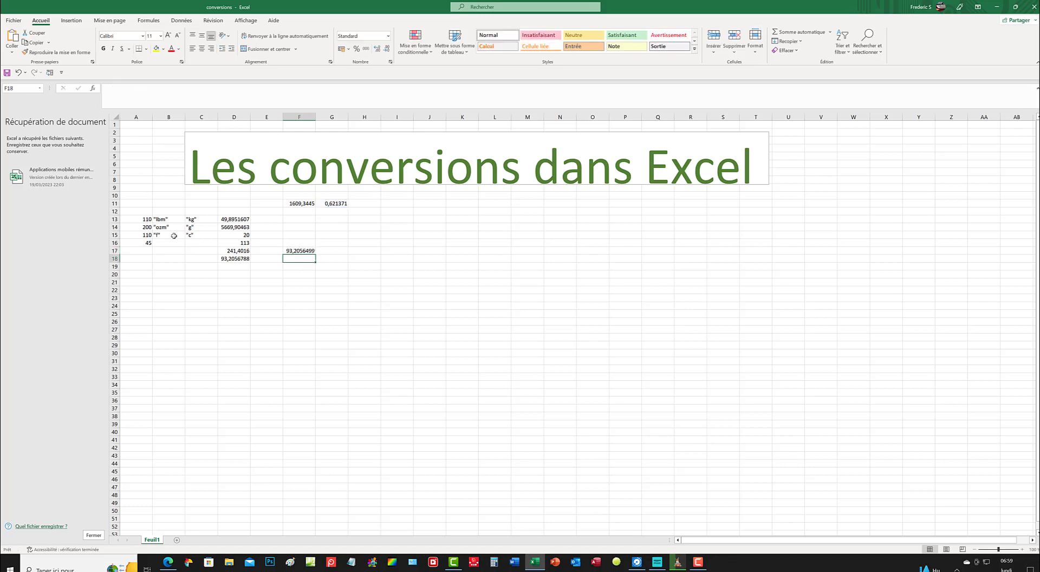
{"action": "left_click", "coordinate": [237, 261]}
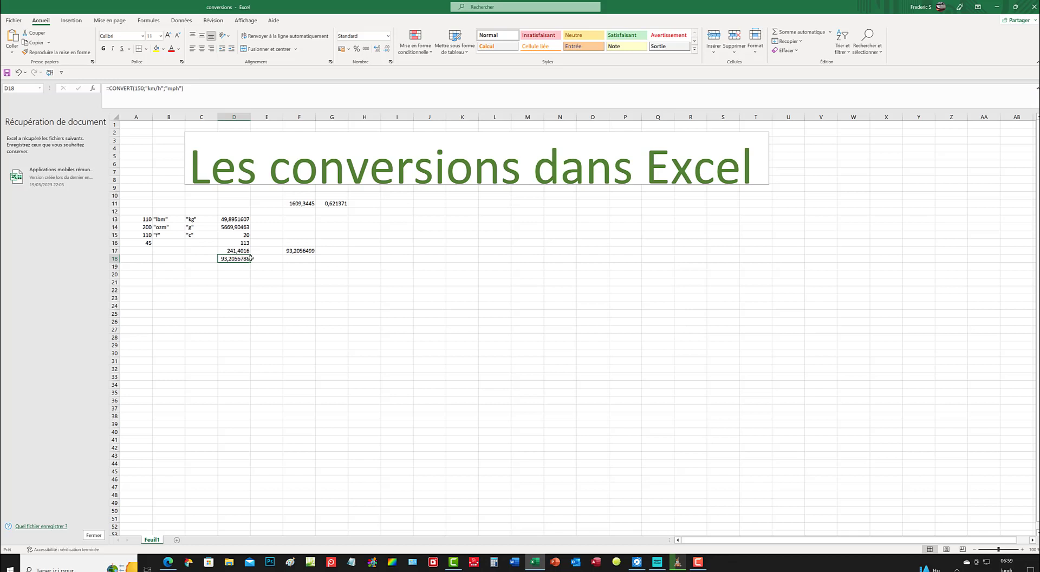
{"action": "left_click", "coordinate": [304, 251]}
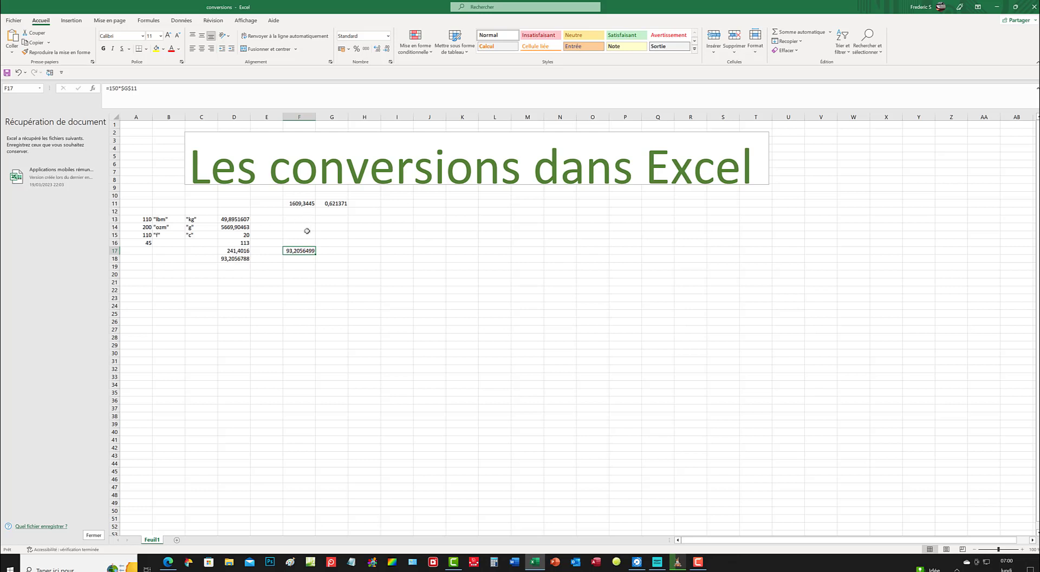
Enter the value 150 in cell D19 as the speed to convert
{"action": "left_click", "coordinate": [234, 266]}
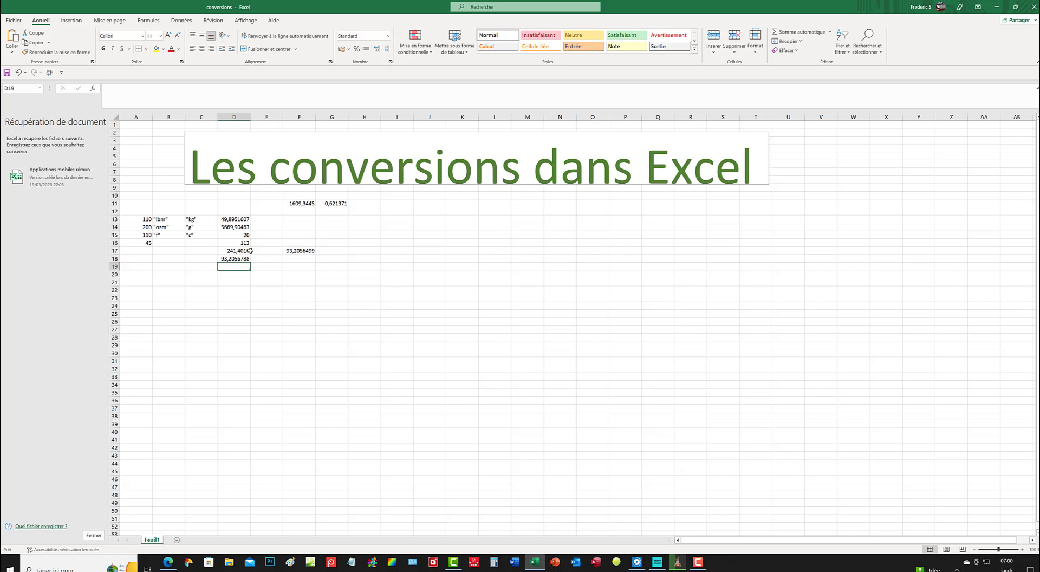
{"action": "type", "text": "150"}
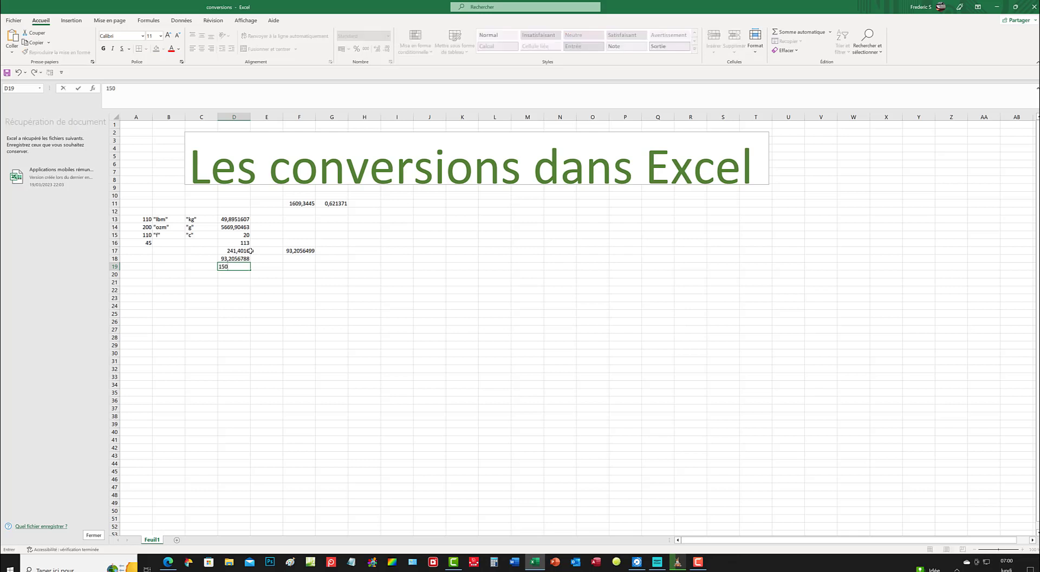
{"action": "left_click", "coordinate": [297, 265]}
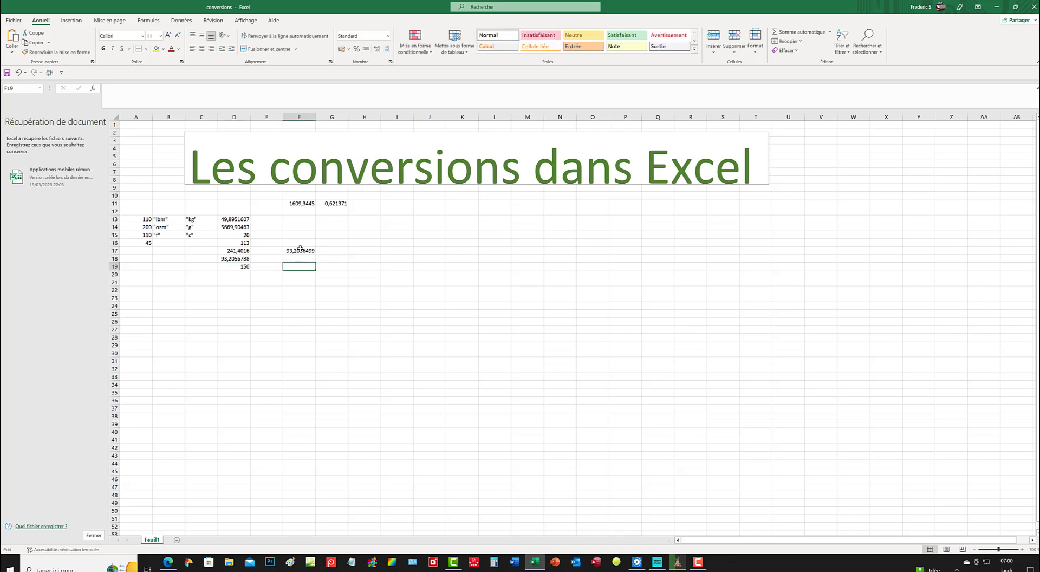
Enter the formula =CONVERT(150;"m/s";"km/h") in F19 to convert metres per second to kilometres per hour
{"action": "type", "text": "=convert"}
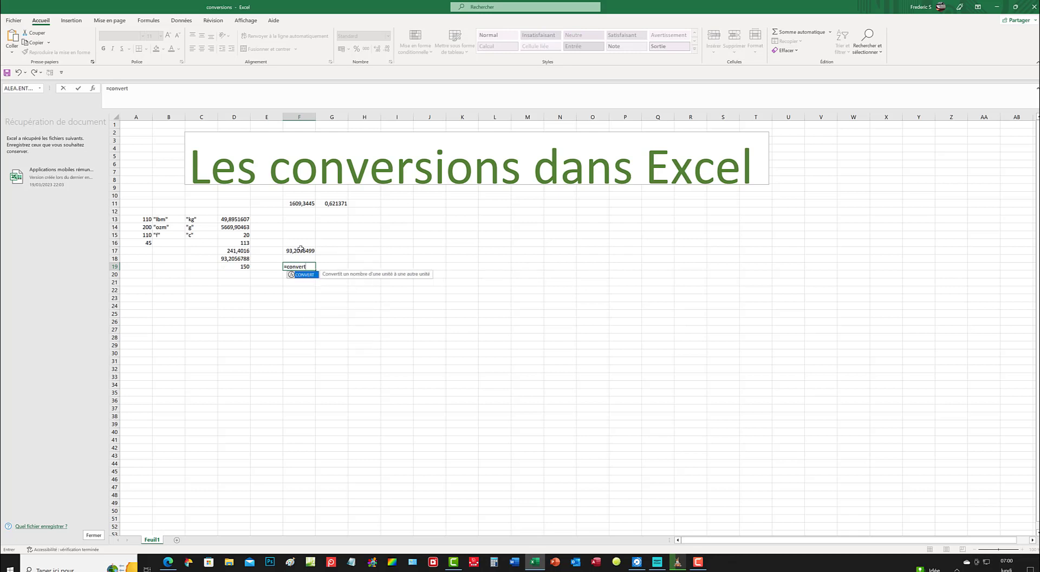
{"action": "type", "text": "("}
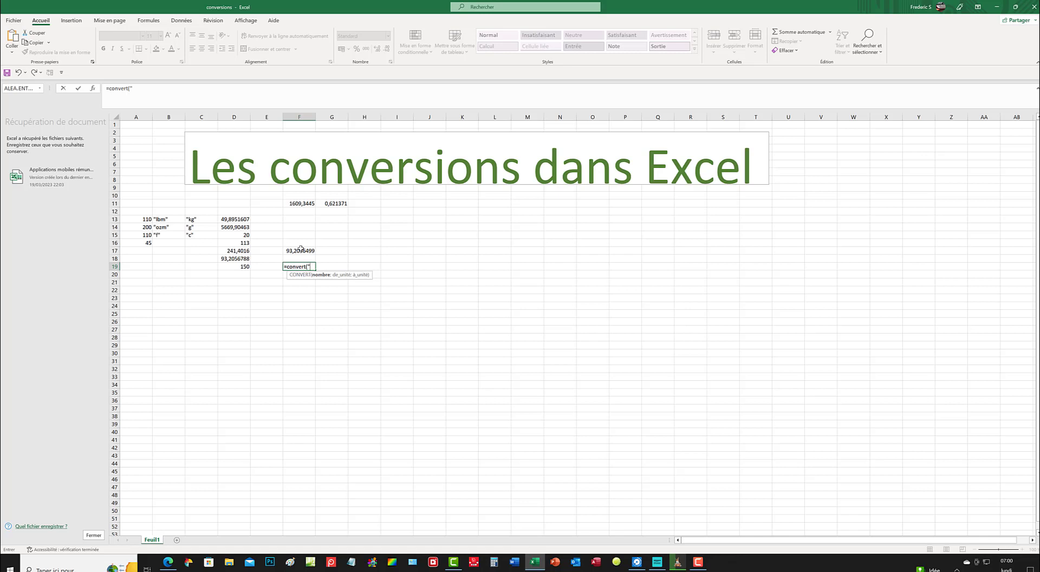
{"action": "type", "text": "m/s"}
{"action": "left_click", "coordinate": [308, 266]}
{"action": "type", "text": "150;"}
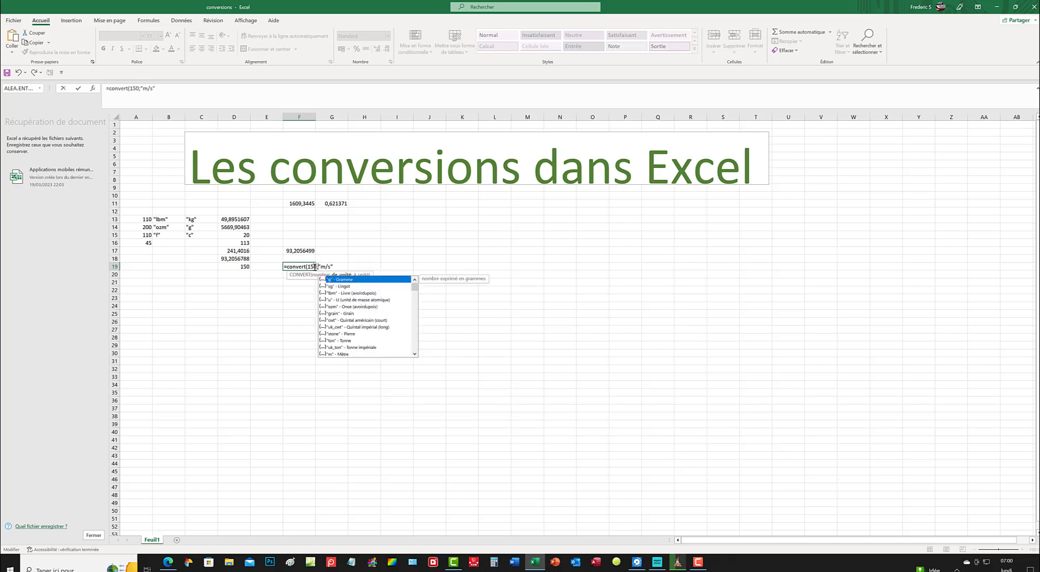
{"action": "left_click", "coordinate": [340, 266]}
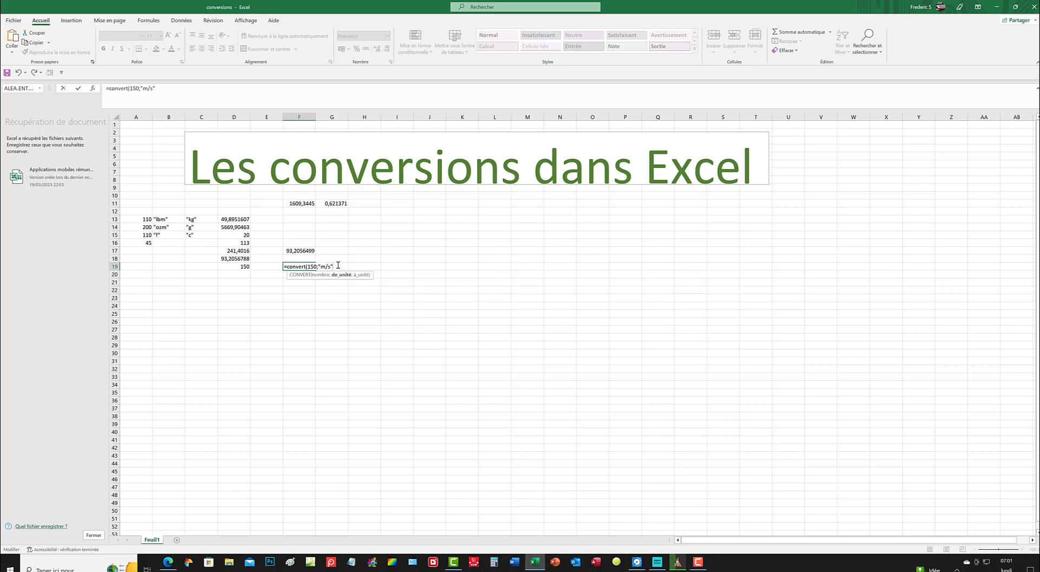
{"action": "type", "text": ";"}
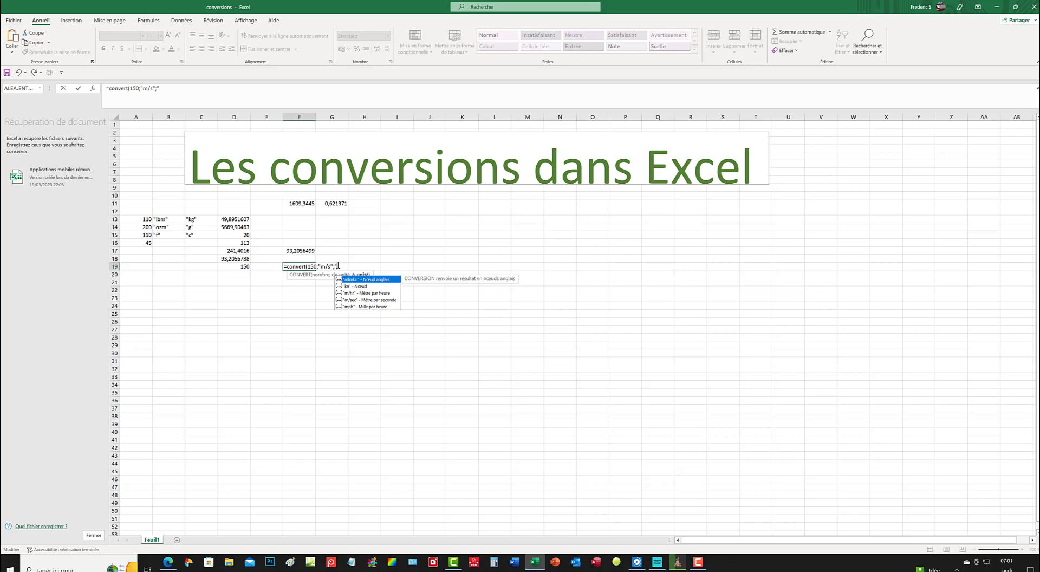
{"action": "type", "text": "km/h\")"}
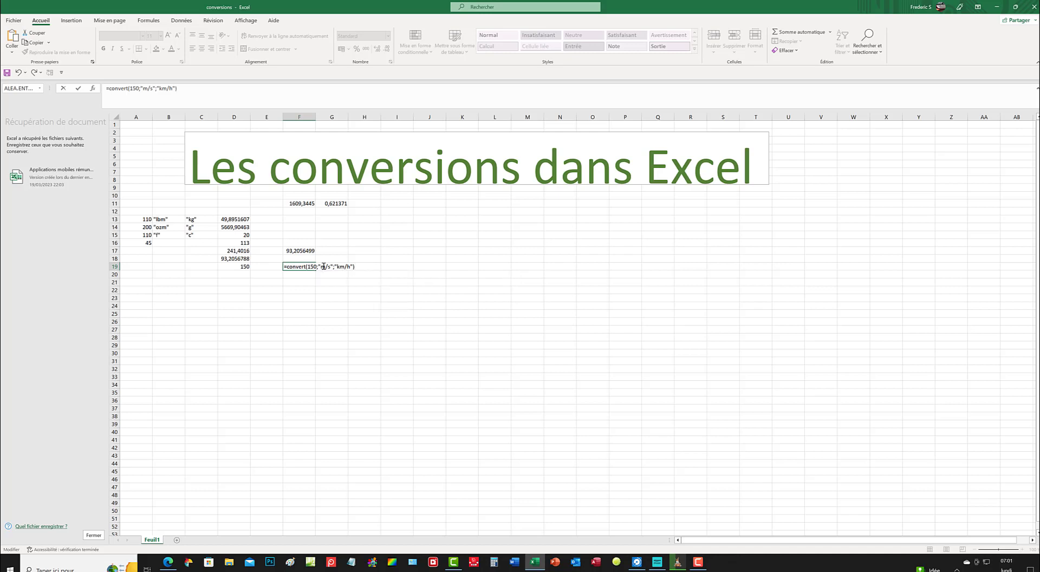
{"action": "key", "text": "Return"}
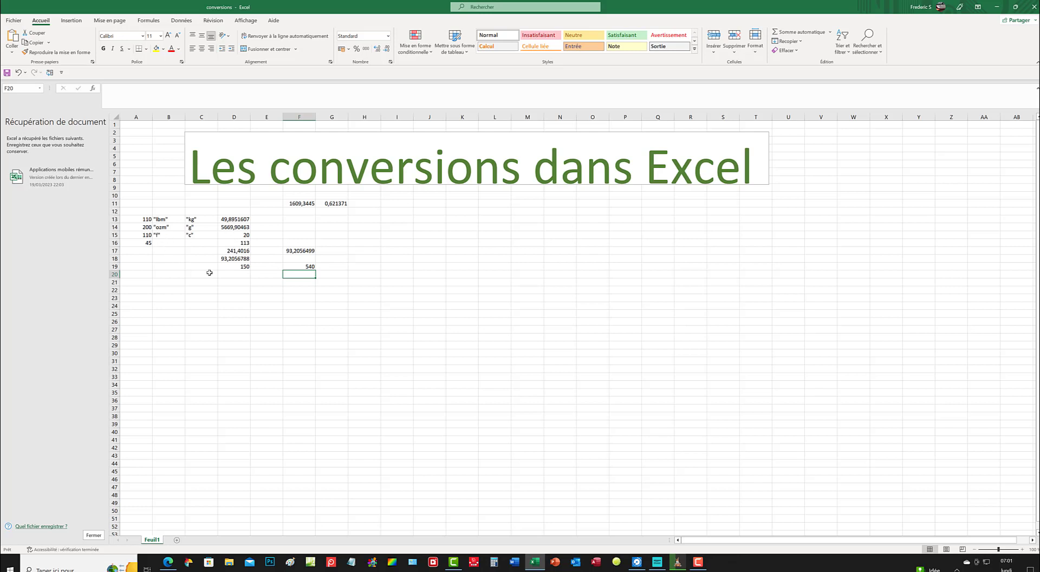
Enter the value 200 in cell D20 as the next number to convert
{"action": "left_click", "coordinate": [234, 276]}
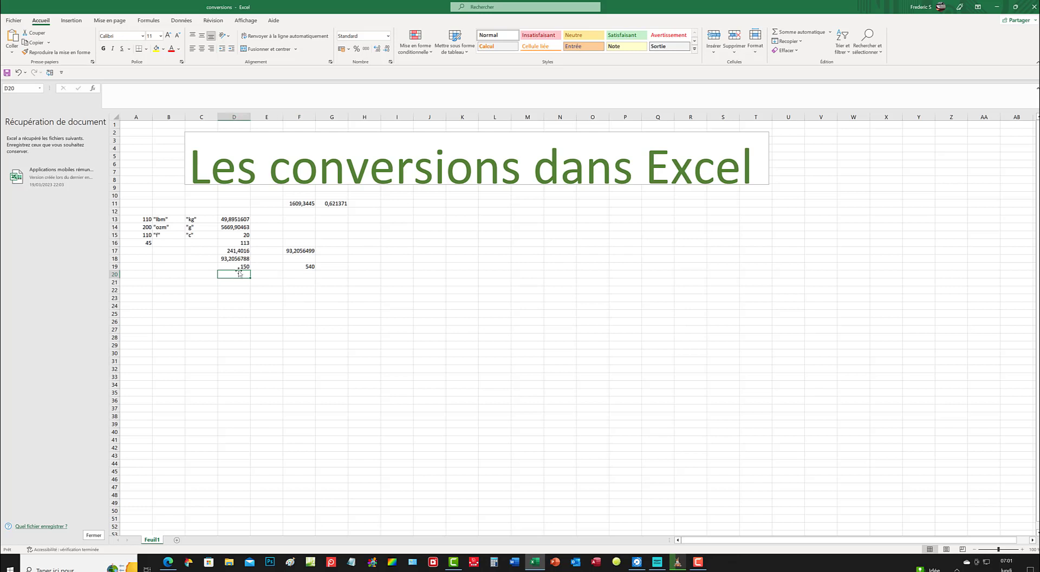
{"action": "type", "text": "200"}
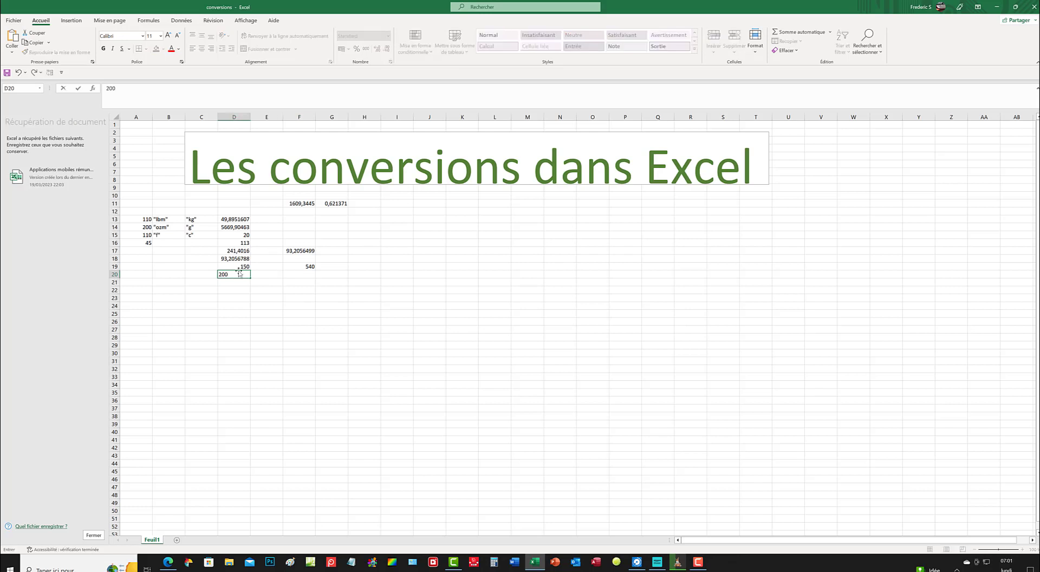
{"action": "left_click", "coordinate": [291, 275]}
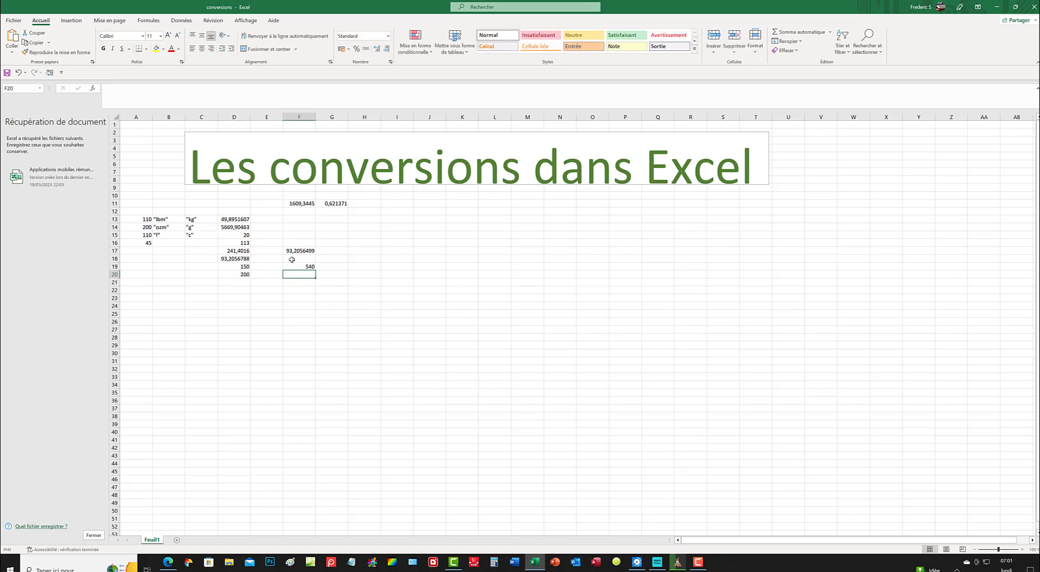
Enter the formula =CONVERT(200;"po";"mm") in F20 to try converting inches to millimetres
{"action": "type", "text": "=conv"}
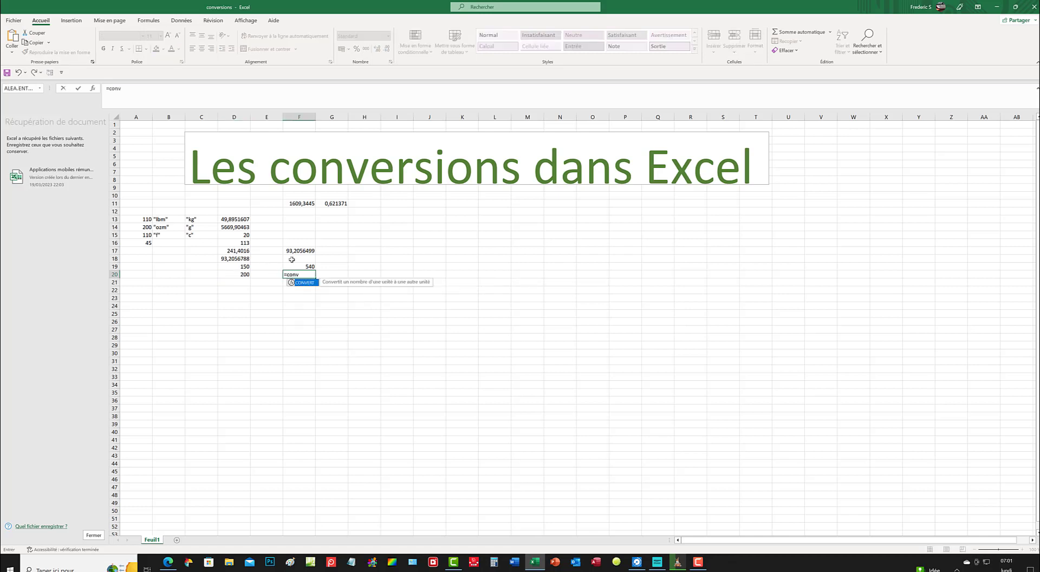
{"action": "type", "text": "ert("}
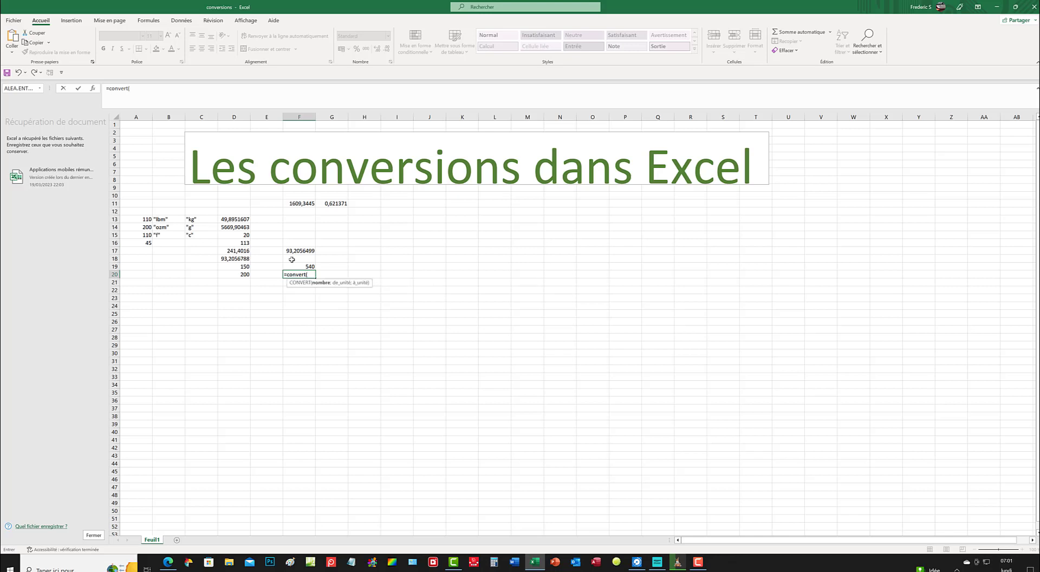
{"action": "type", "text": "200;"}
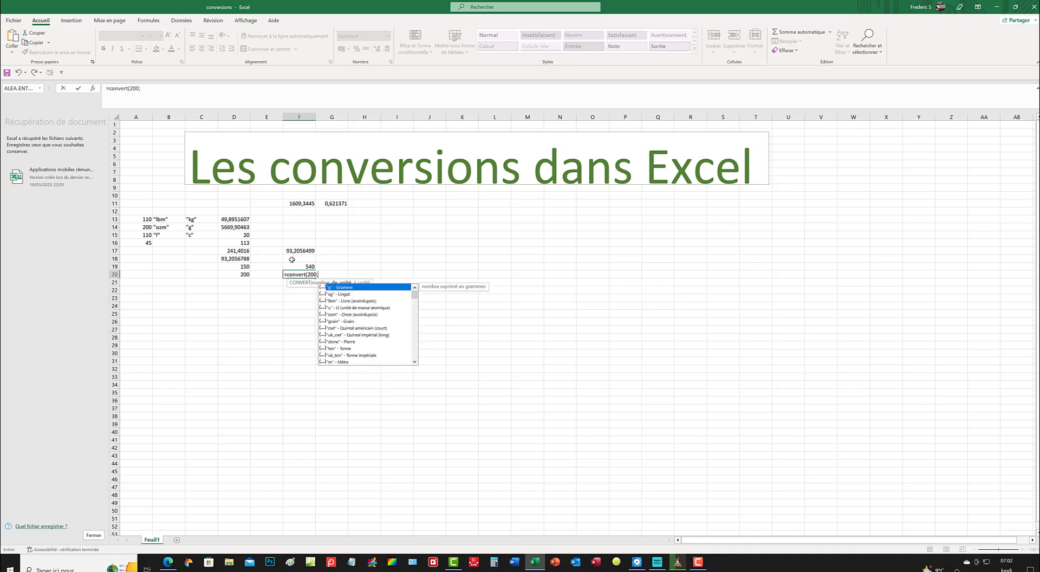
{"action": "type", "text": "\"po\";"}
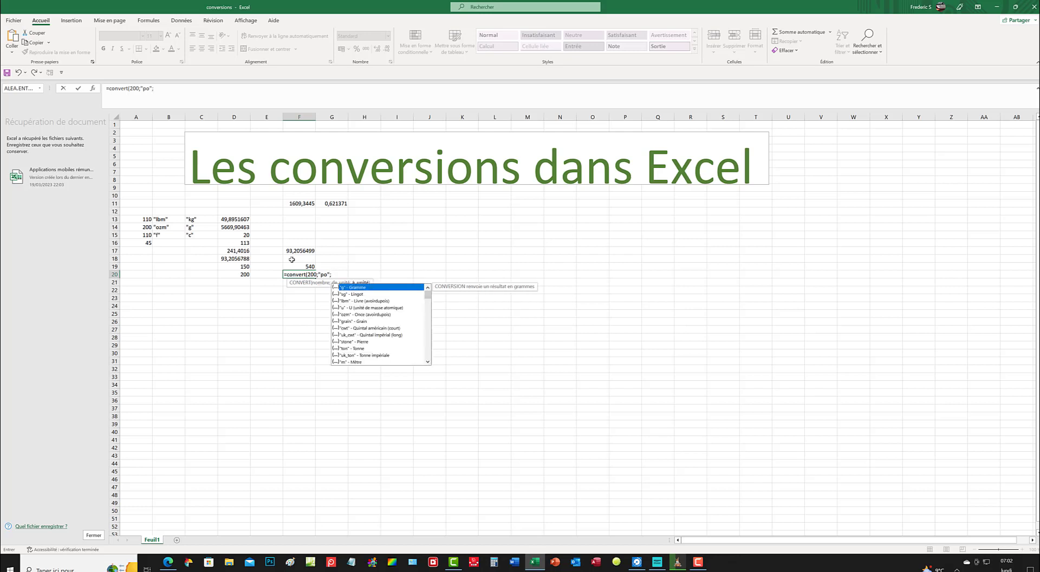
{"action": "type", "text": "\"mm"}
{"action": "type", "text": "\")"}
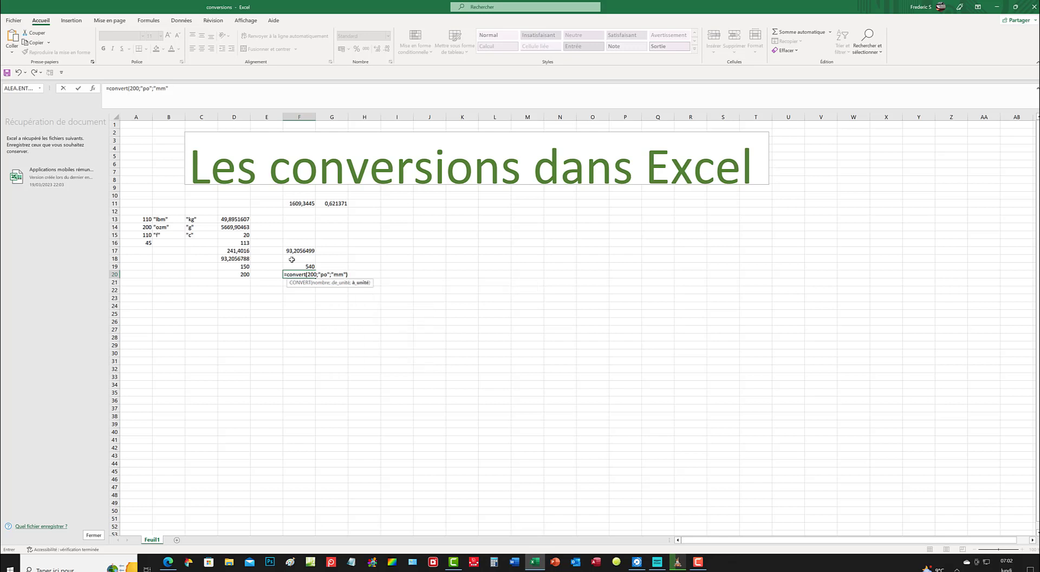
{"action": "key", "text": "Return"}
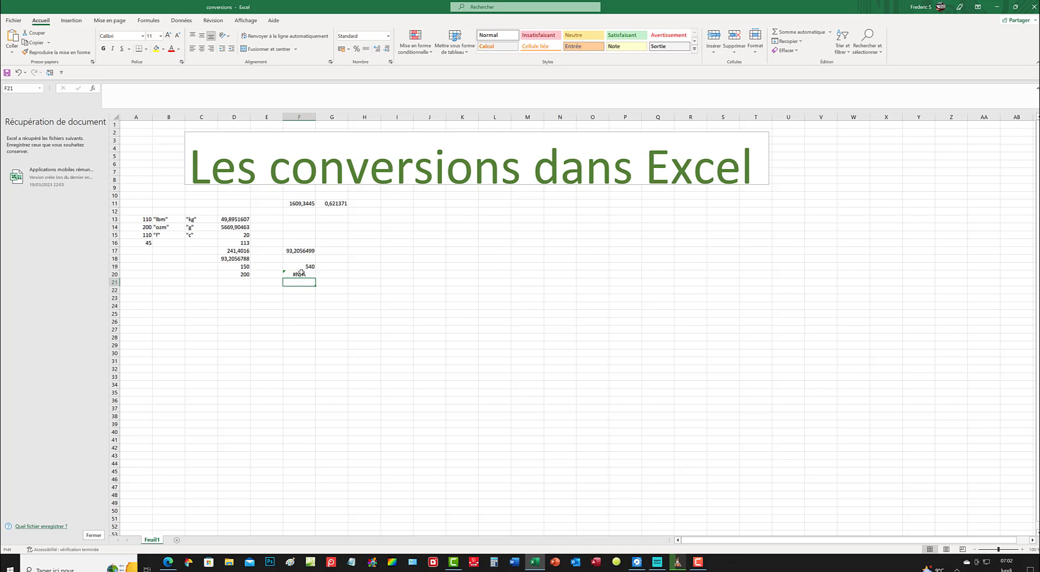
Reopen the formula in F20 and look through the suggested units for the inch code
{"action": "left_click", "coordinate": [301, 275]}
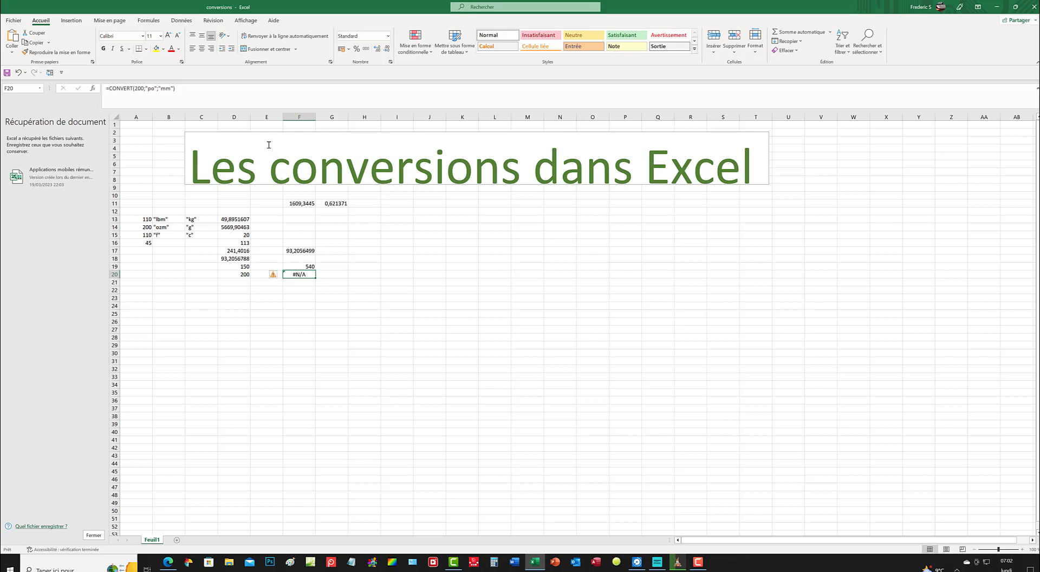
{"action": "left_click", "coordinate": [160, 99]}
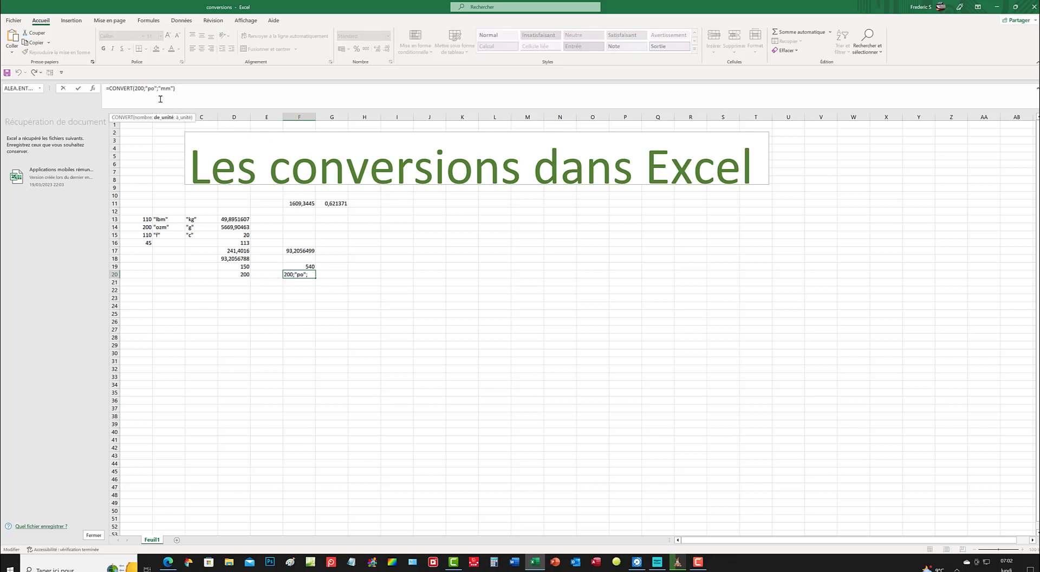
{"action": "left_click", "coordinate": [311, 274]}
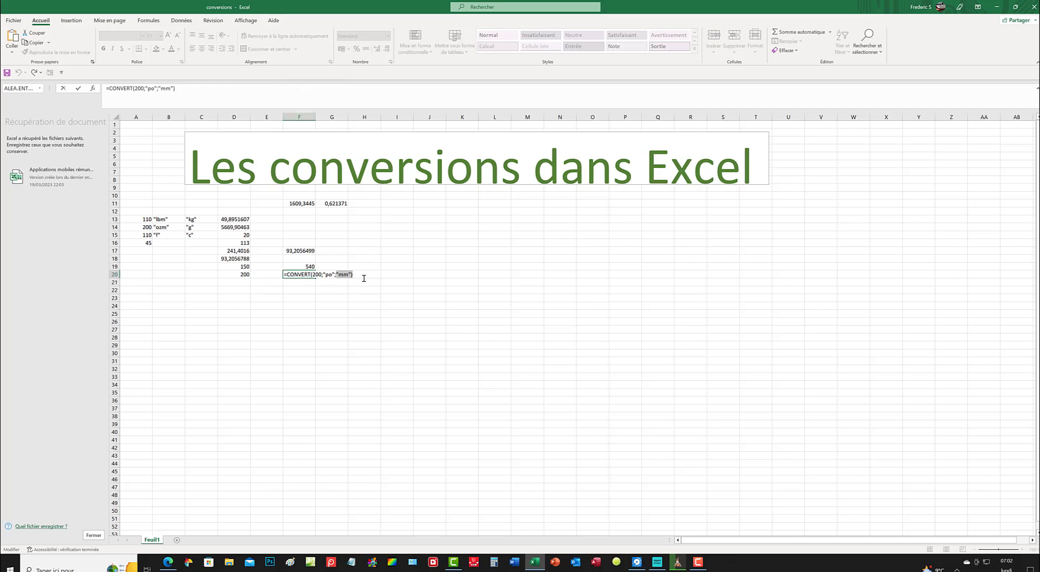
{"action": "left_click", "coordinate": [306, 283]}
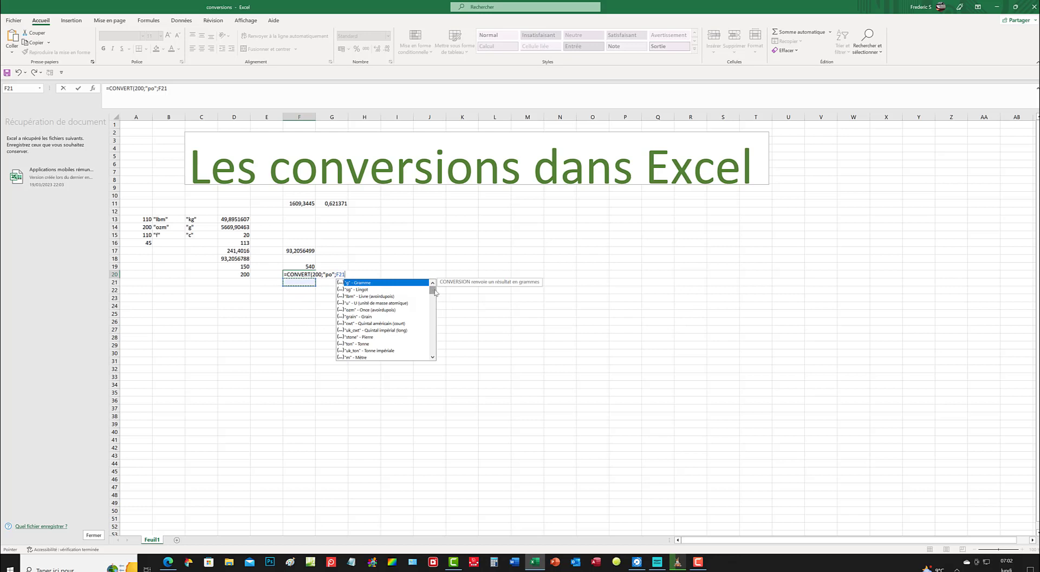
{"action": "left_click", "coordinate": [432, 358]}
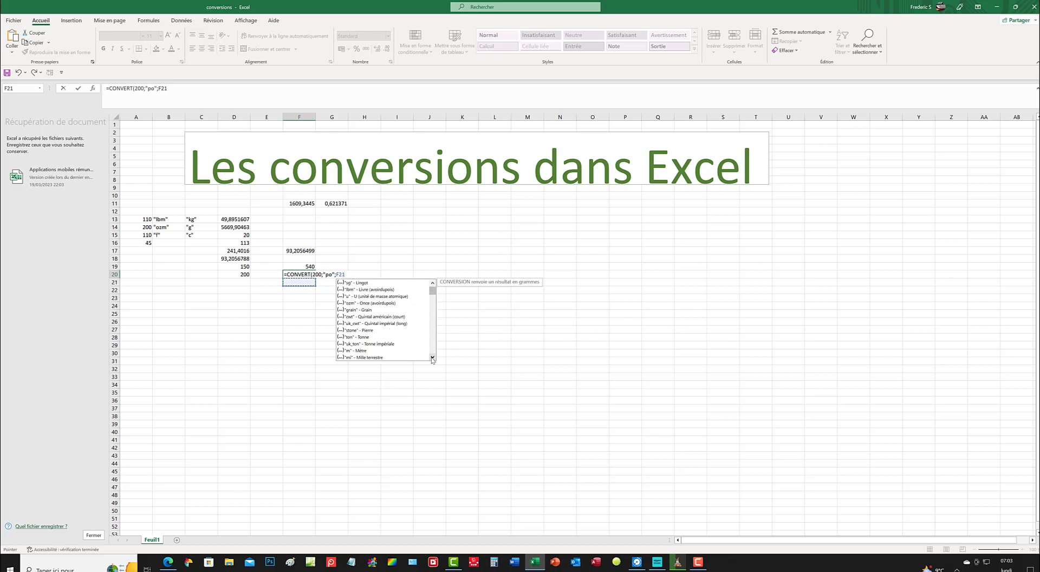
{"action": "left_click", "coordinate": [432, 357]}
{"action": "left_click", "coordinate": [432, 357]}
{"action": "left_click", "coordinate": [433, 358]}
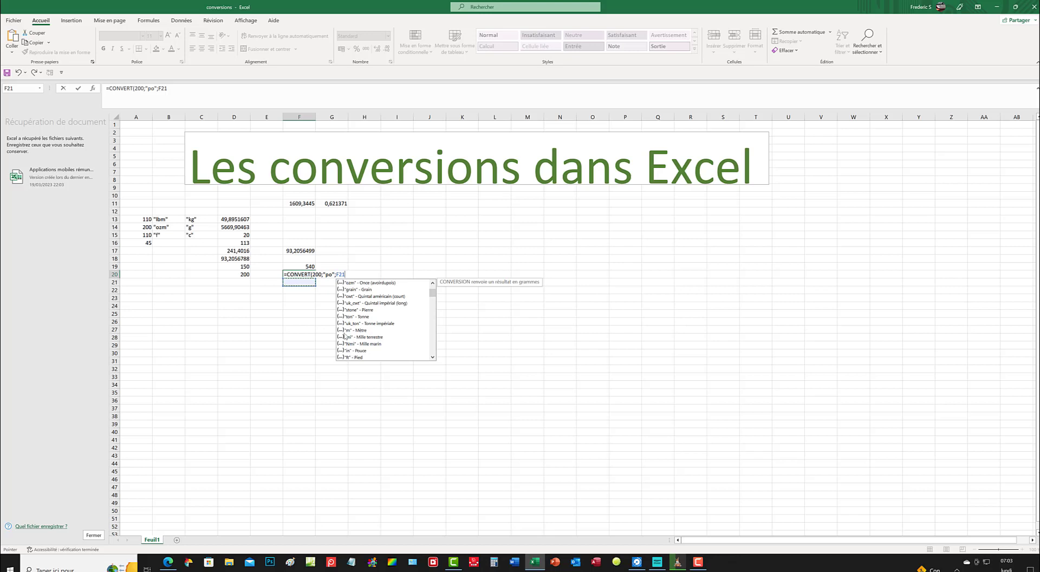
Correct the formula in F20 to =CONVERT(200;"in";"mm") so it converts inches to millimetres
{"action": "left_click", "coordinate": [332, 276]}
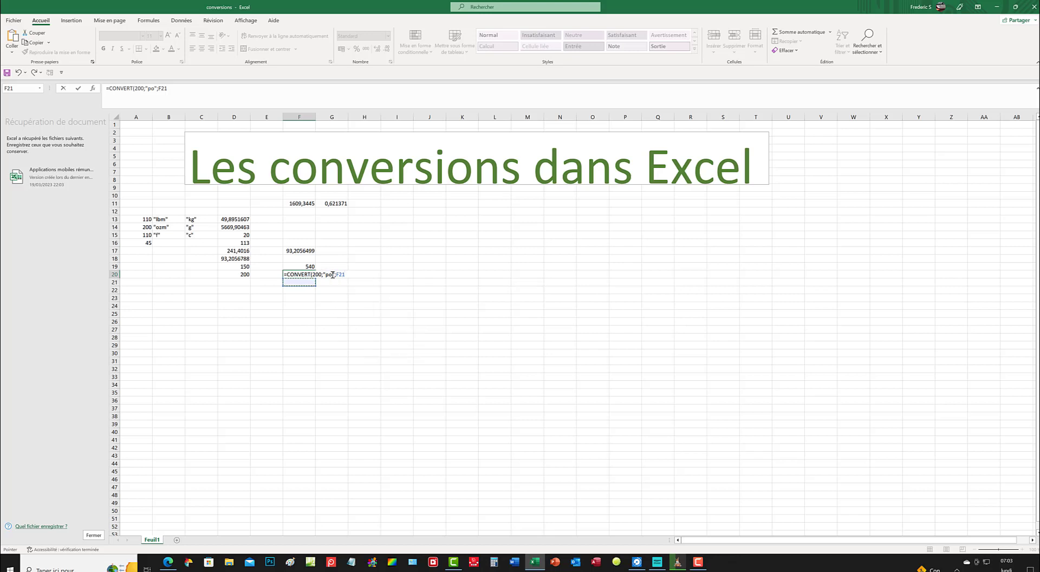
{"action": "double_click", "coordinate": [329, 274]}
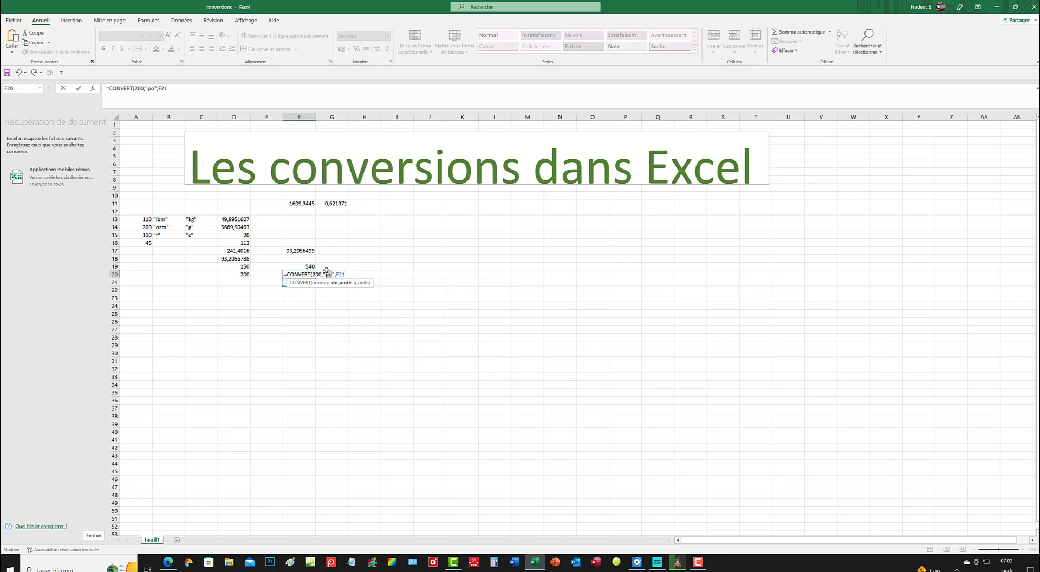
{"action": "type", "text": "in"}
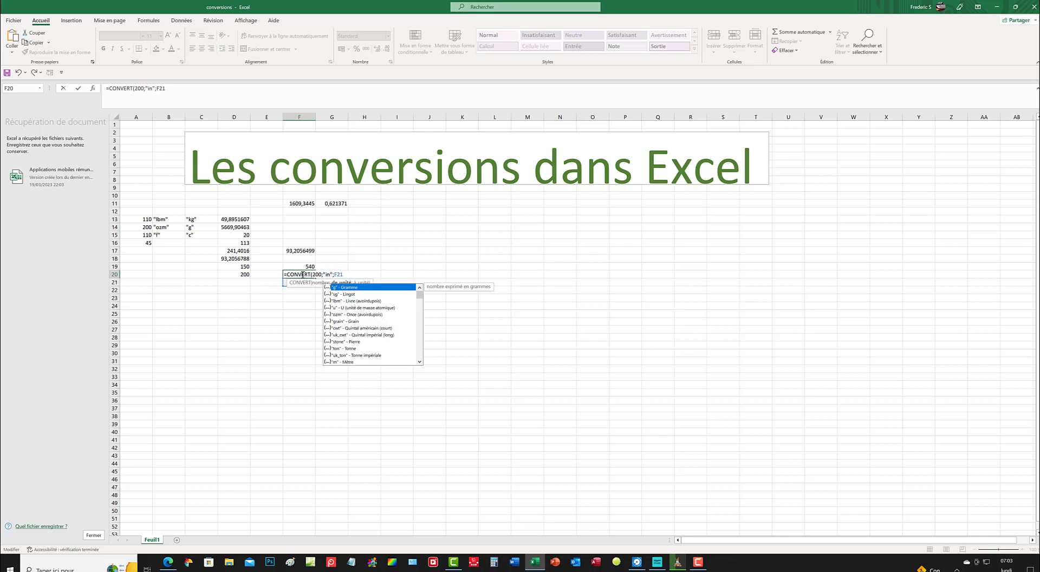
{"action": "left_click_drag", "start_coordinate": [343, 276], "coordinate": [336, 274]}
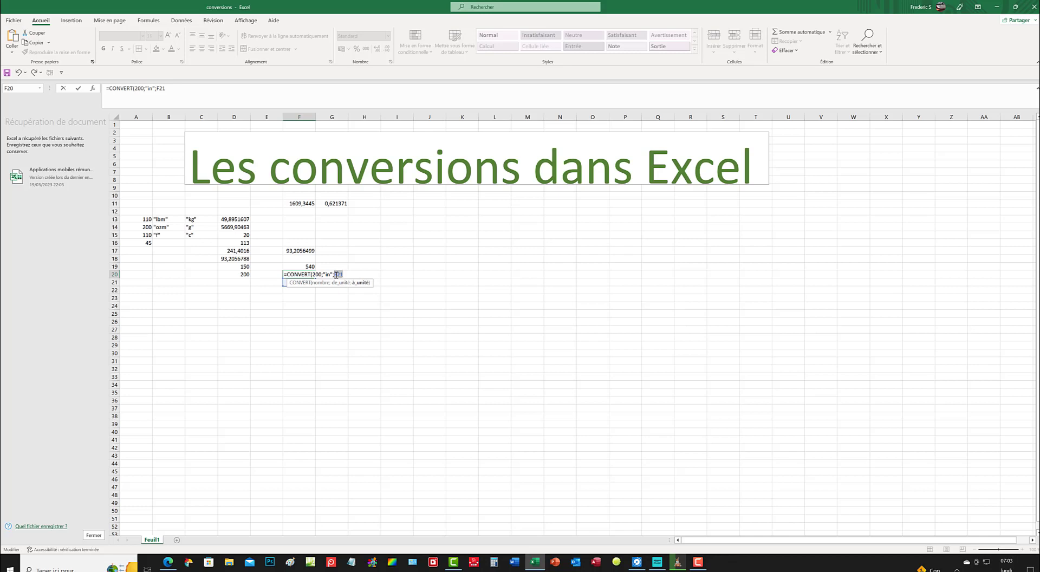
{"action": "type", "text": "\"mm"}
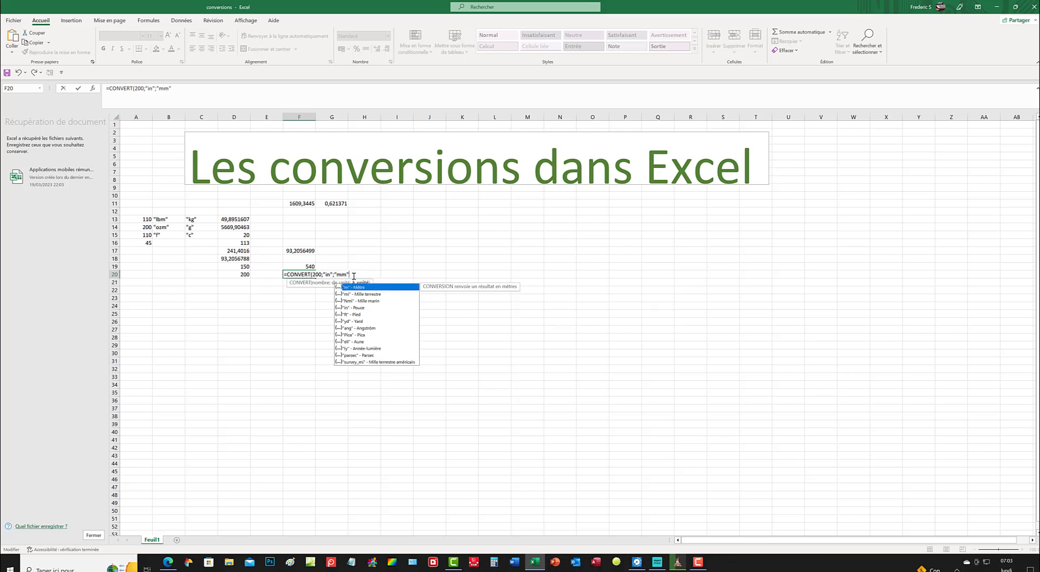
{"action": "type", "text": ")"}
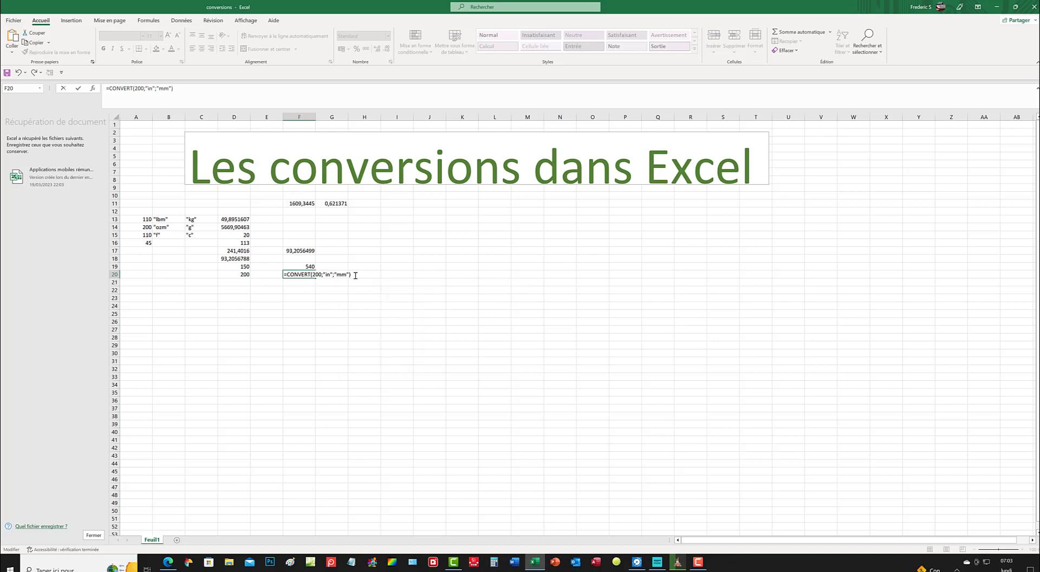
{"action": "key", "text": "Return"}
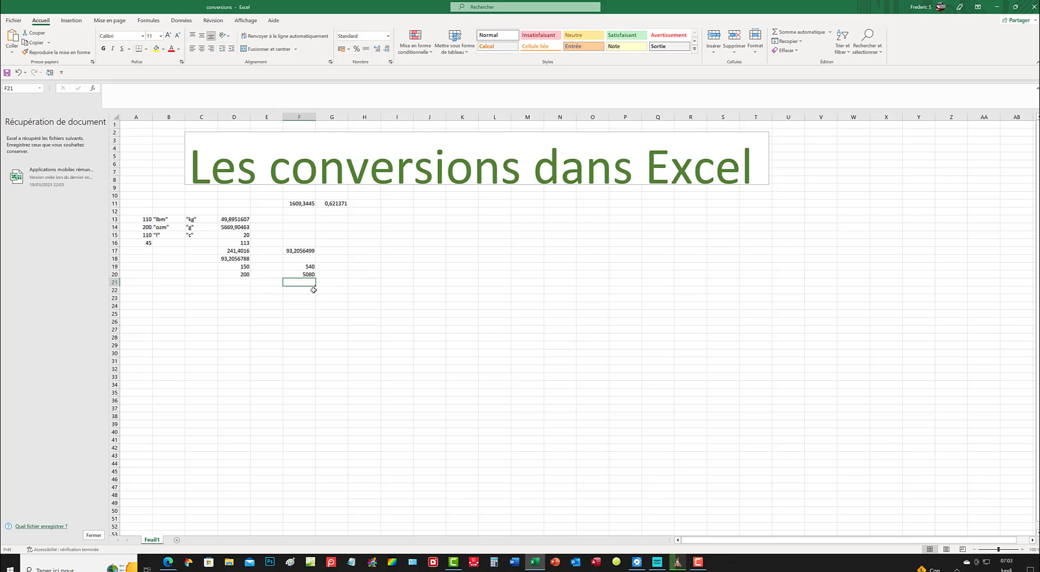
Enter 2000 in D21 and convert it from yards to metres in F21 with =CONVERT(2000;"yd";"m")
{"action": "left_click", "coordinate": [245, 284]}
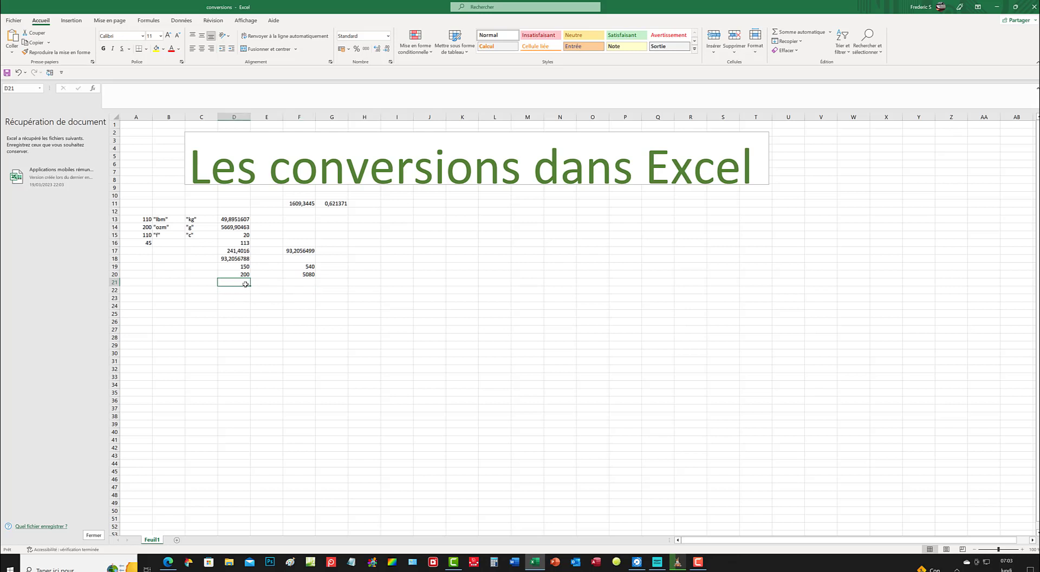
{"action": "type", "text": "2000"}
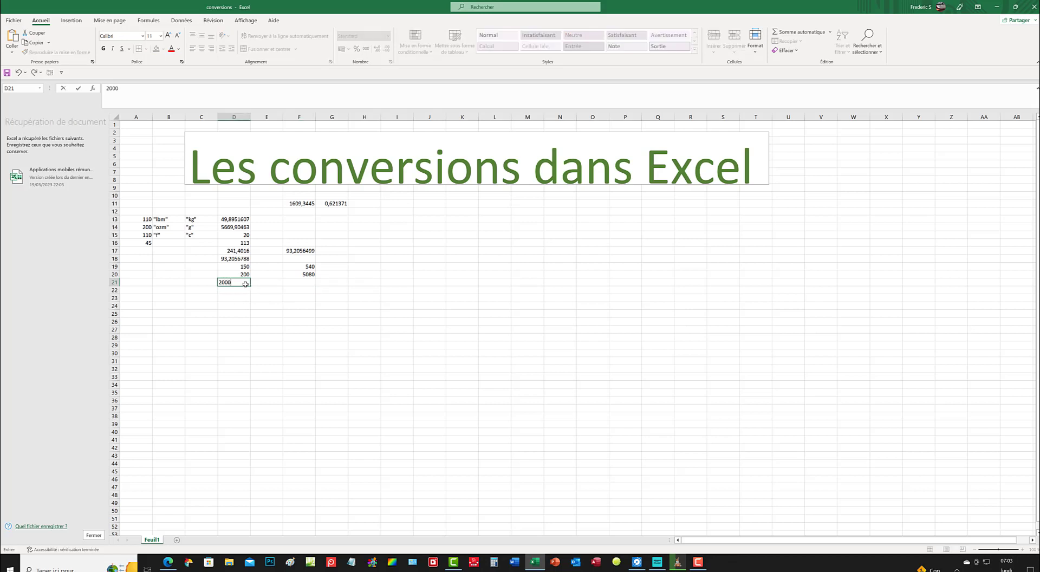
{"action": "left_click", "coordinate": [298, 283]}
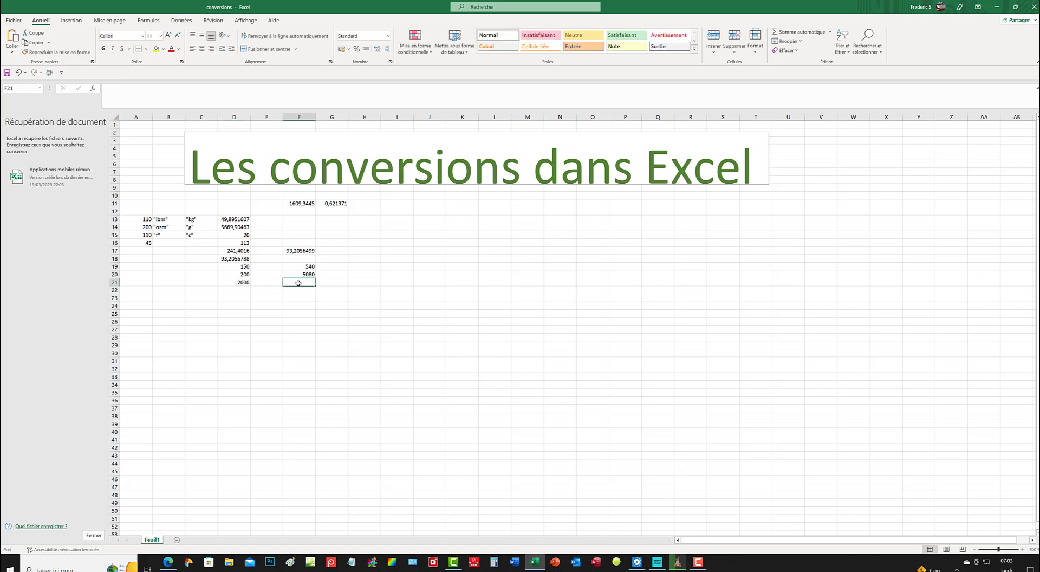
{"action": "type", "text": "="}
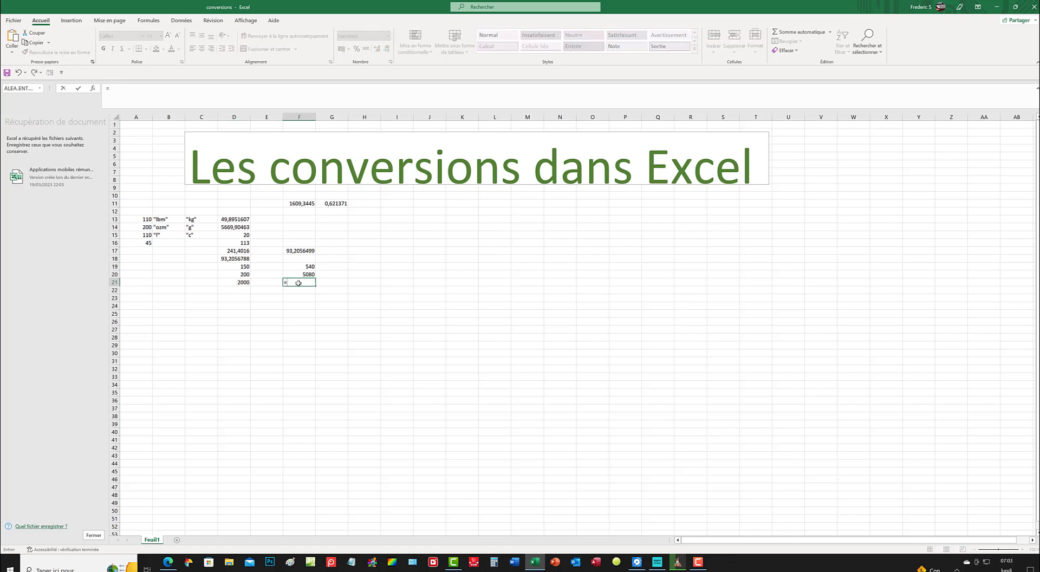
{"action": "type", "text": "conve"}
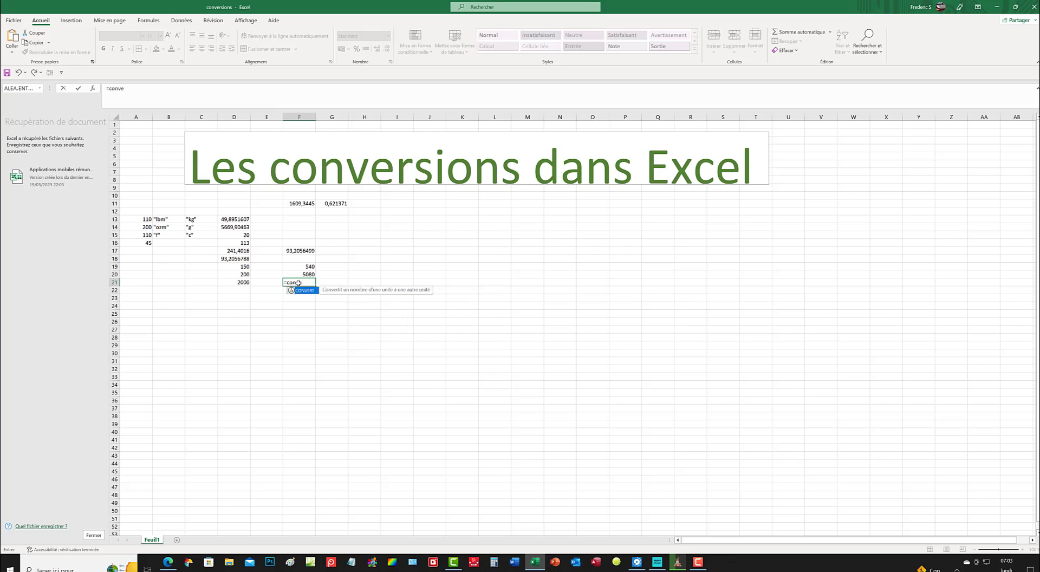
{"action": "type", "text": "rt("}
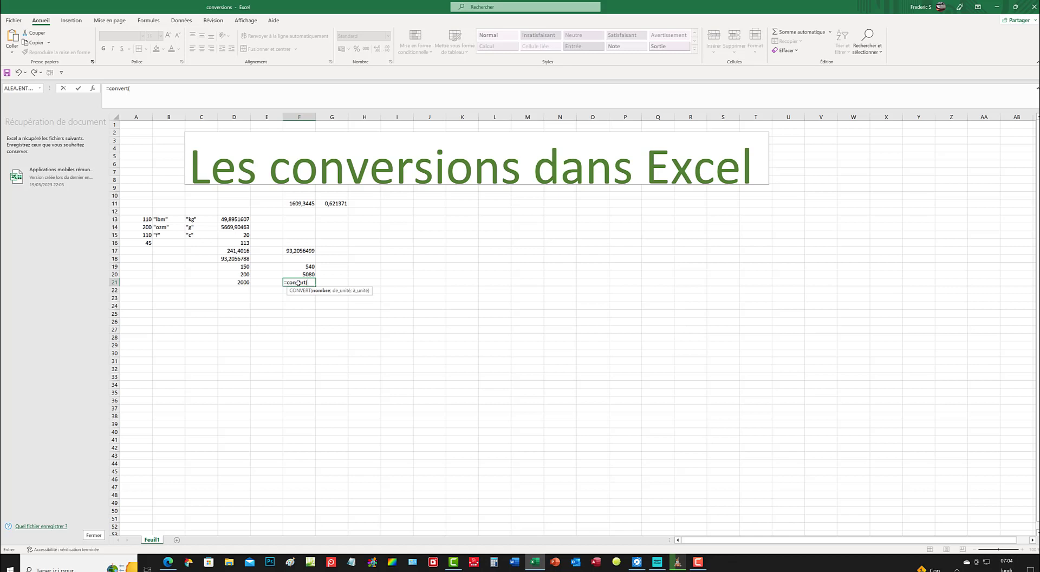
{"action": "type", "text": "2000;"}
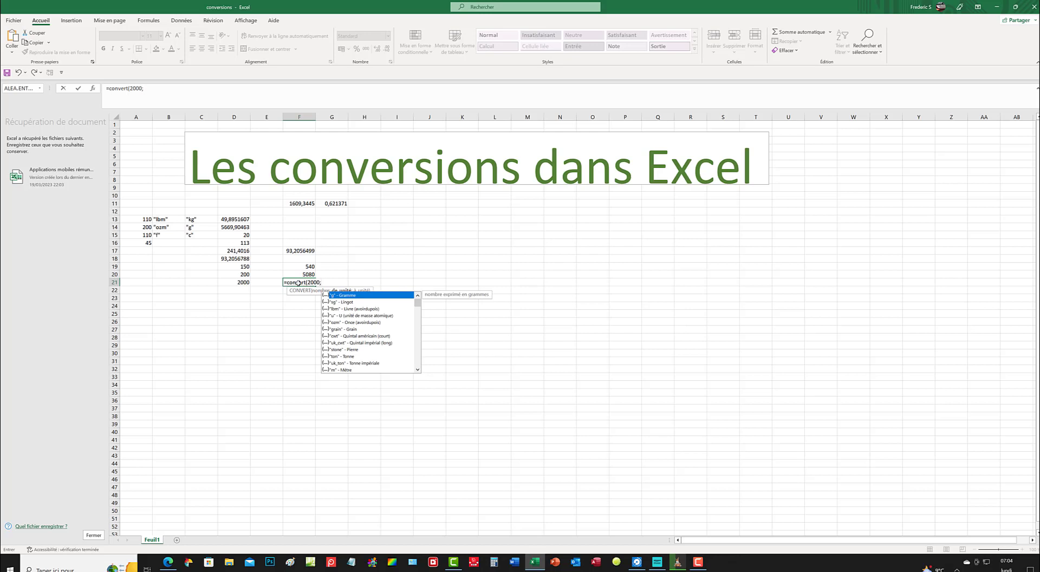
{"action": "type", "text": "\""}
{"action": "type", "text": "yd\";"}
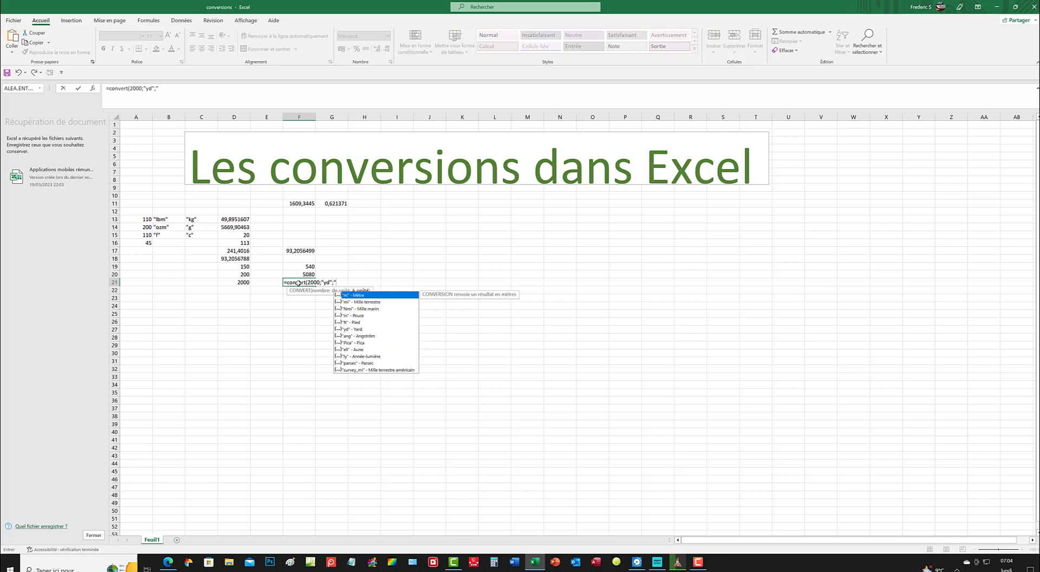
{"action": "type", "text": "\"m\")"}
{"action": "key", "text": "Return"}
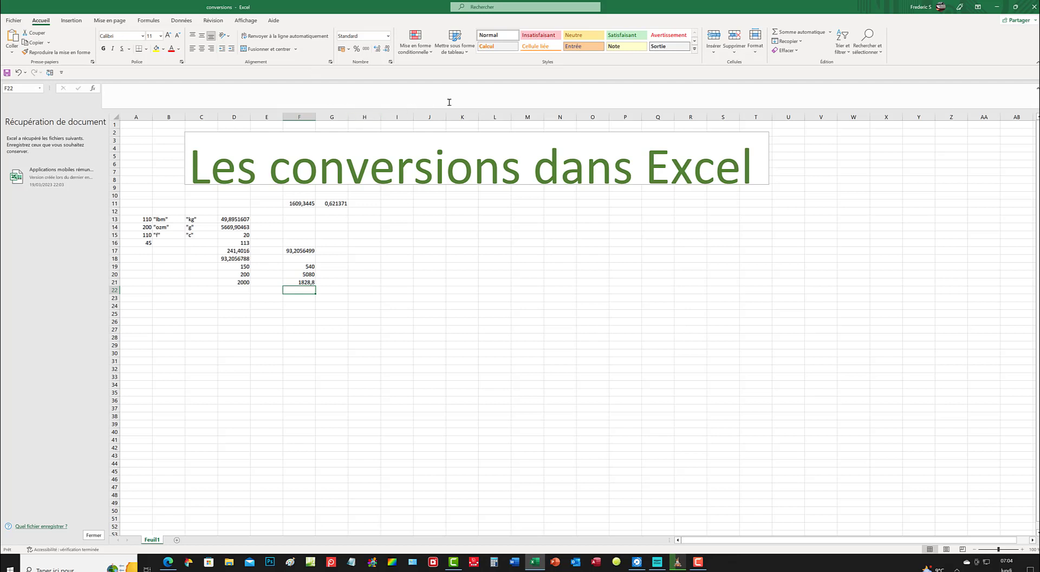
Enter 1485 in D22 and convert it from hectares to ares in F22 with =CONVERT(1485;"ha";"ar")
{"action": "left_click", "coordinate": [243, 291]}
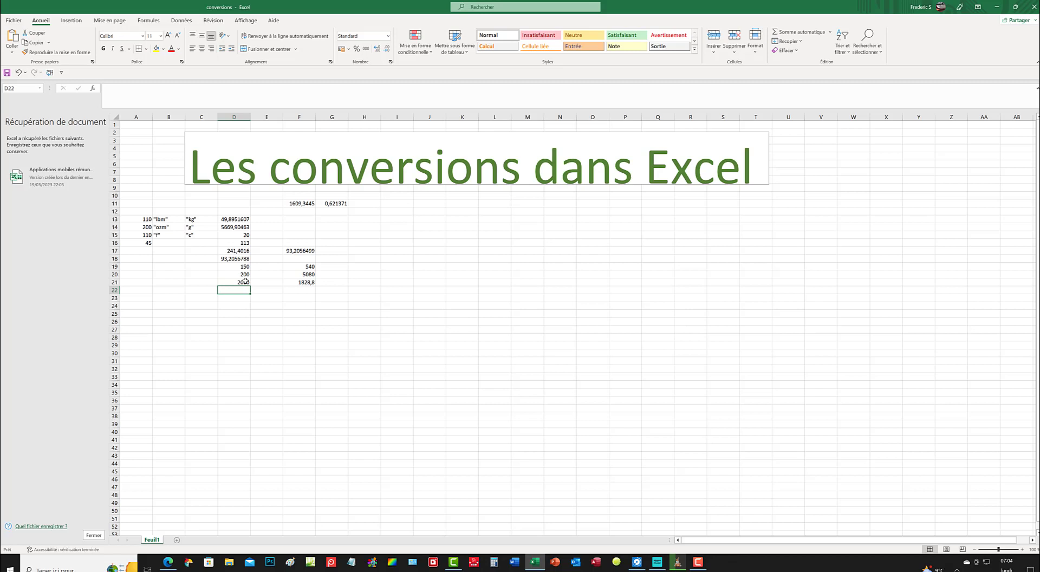
{"action": "type", "text": "14"}
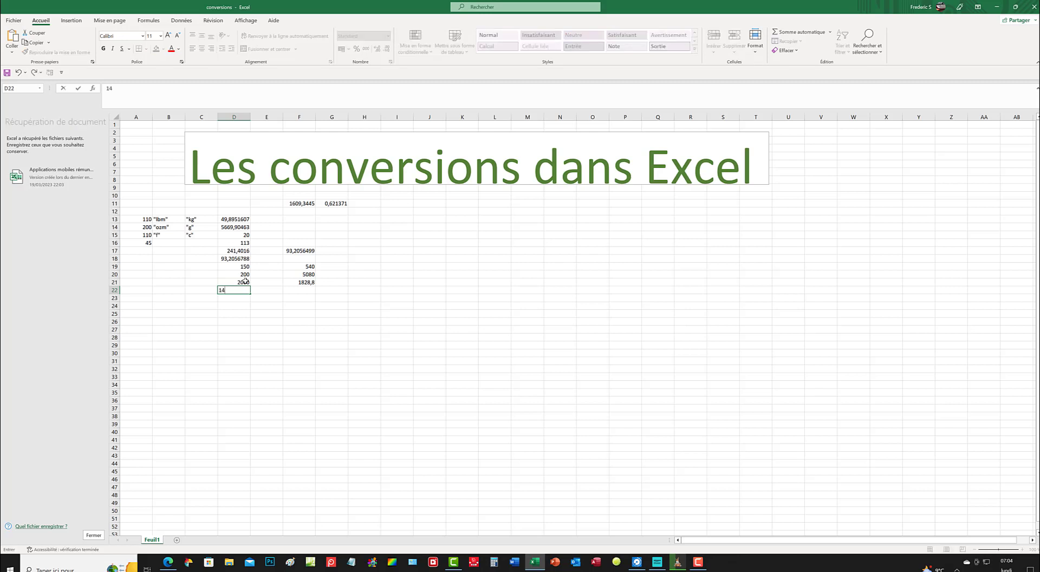
{"action": "type", "text": "85"}
{"action": "left_click", "coordinate": [297, 292]}
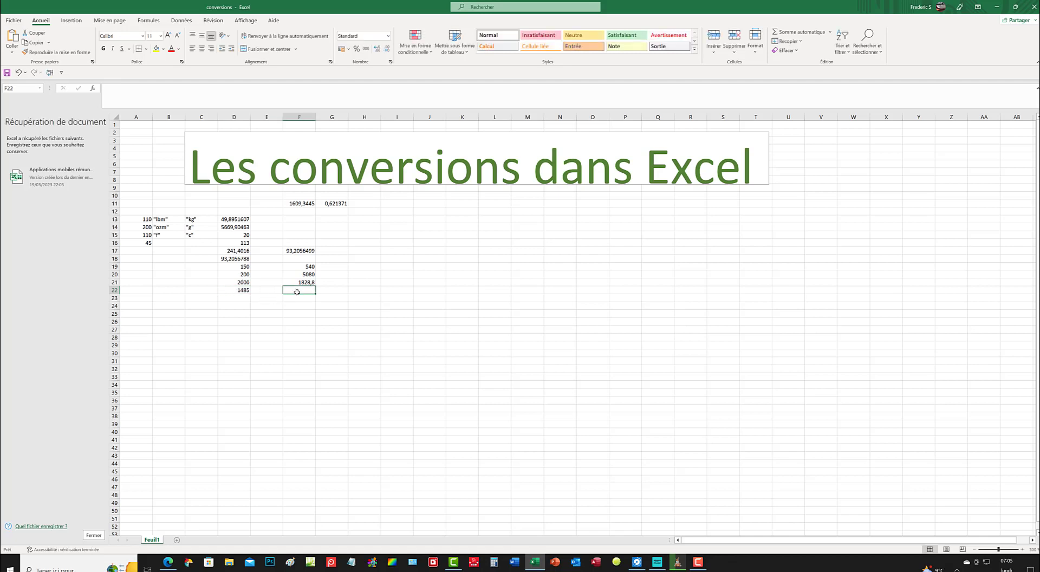
{"action": "type", "text": "="}
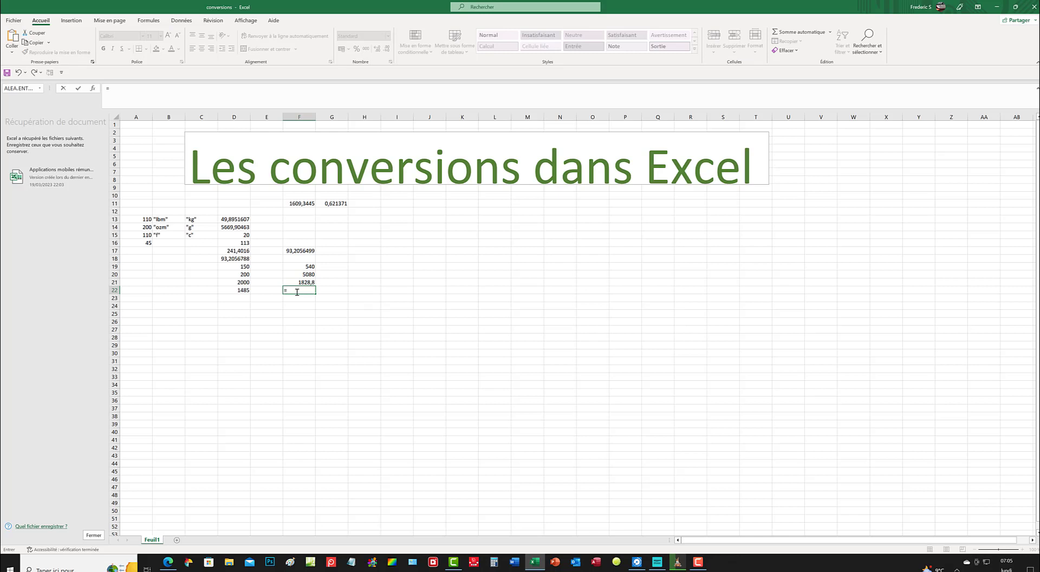
{"action": "type", "text": "convert"}
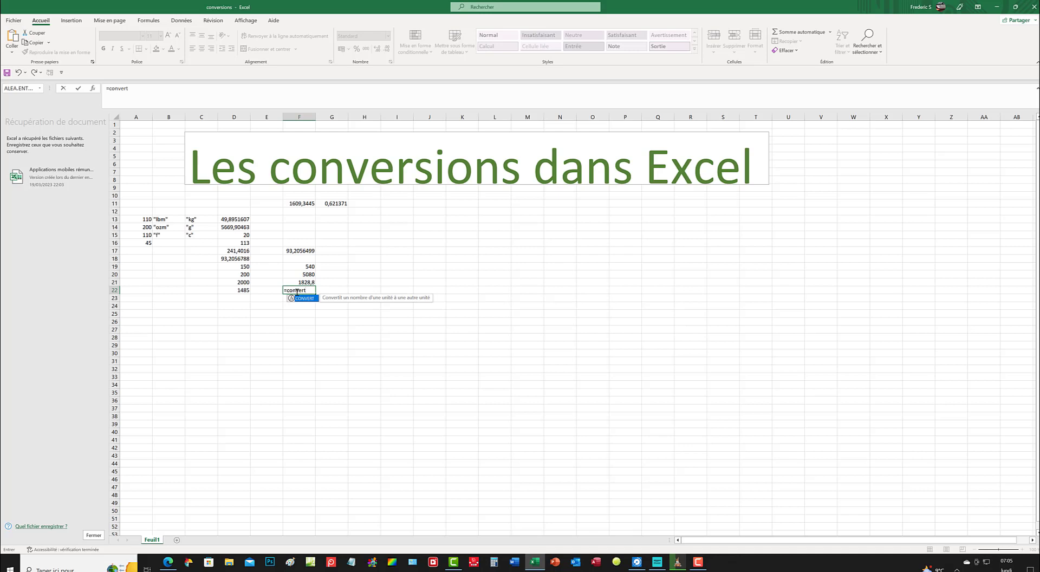
{"action": "type", "text": "("}
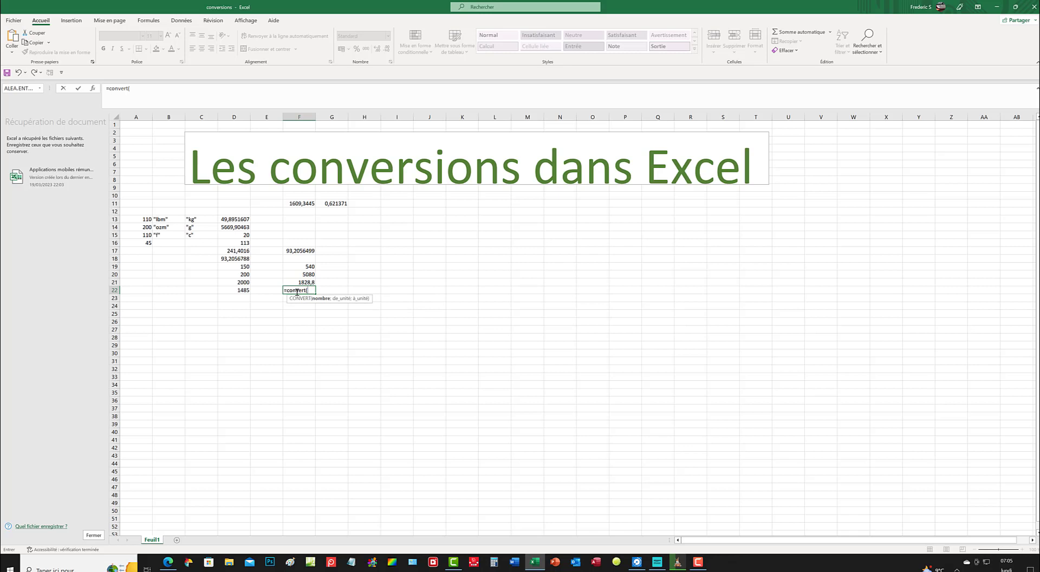
{"action": "type", "text": "1485;"}
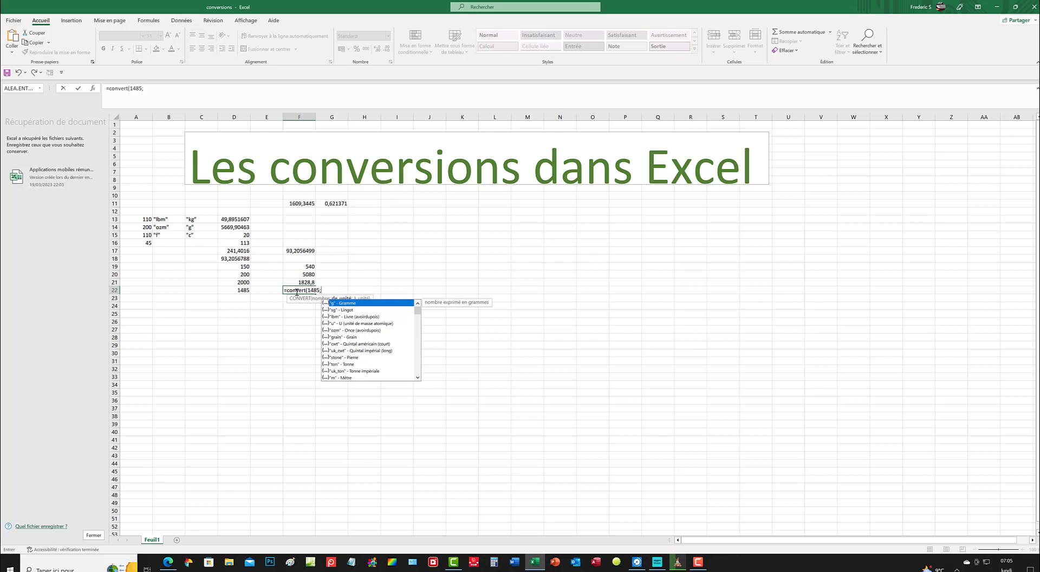
{"action": "type", "text": "\"ha\""}
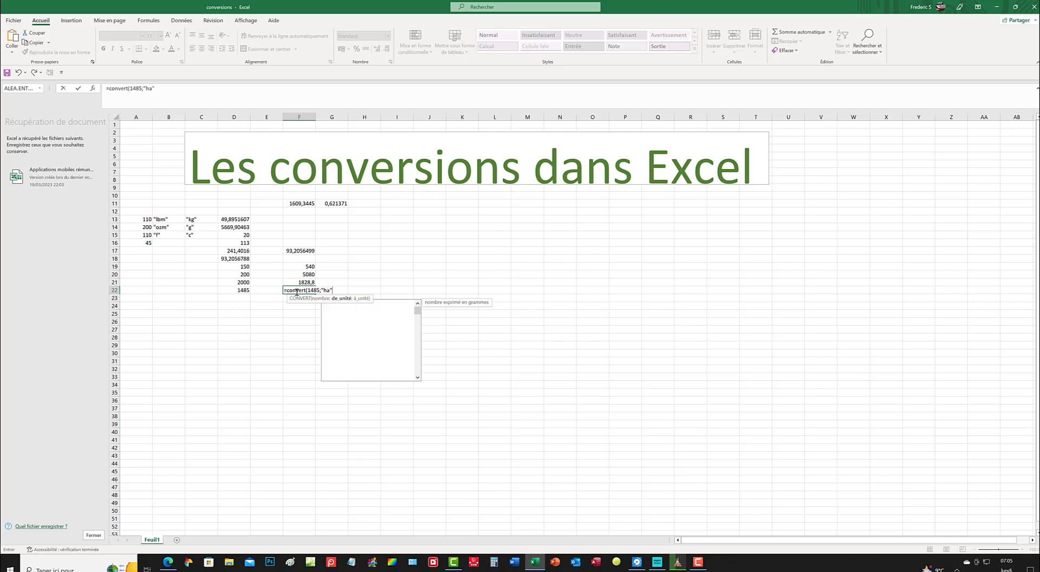
{"action": "type", "text": ";\"ar"}
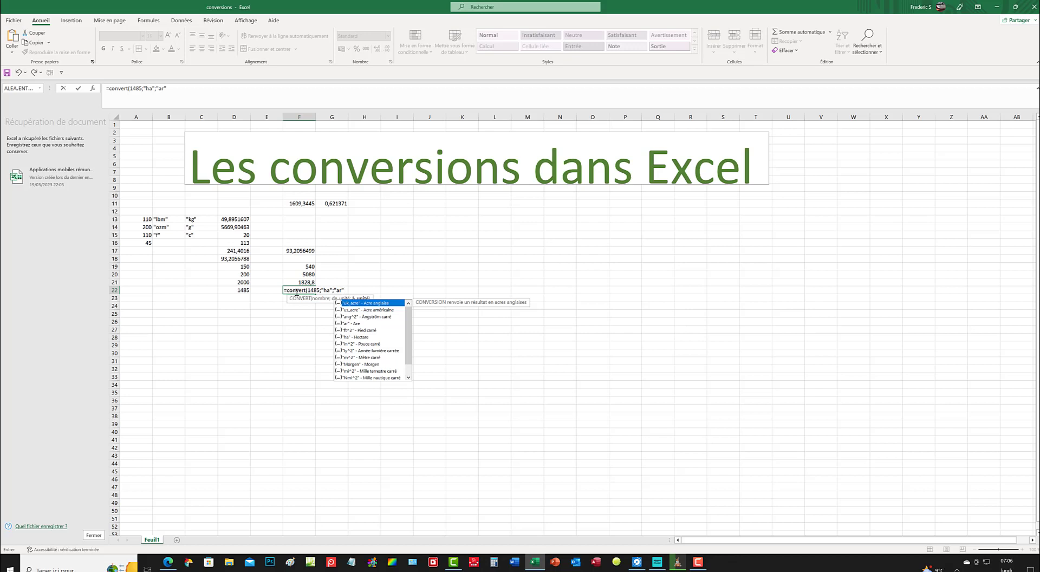
{"action": "type", "text": ")"}
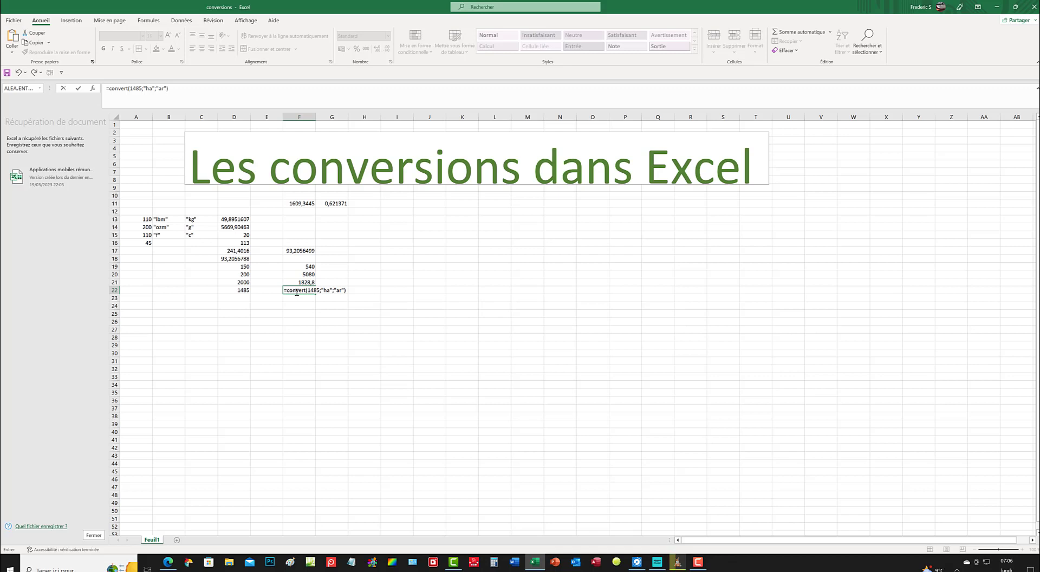
{"action": "key", "text": "Return"}
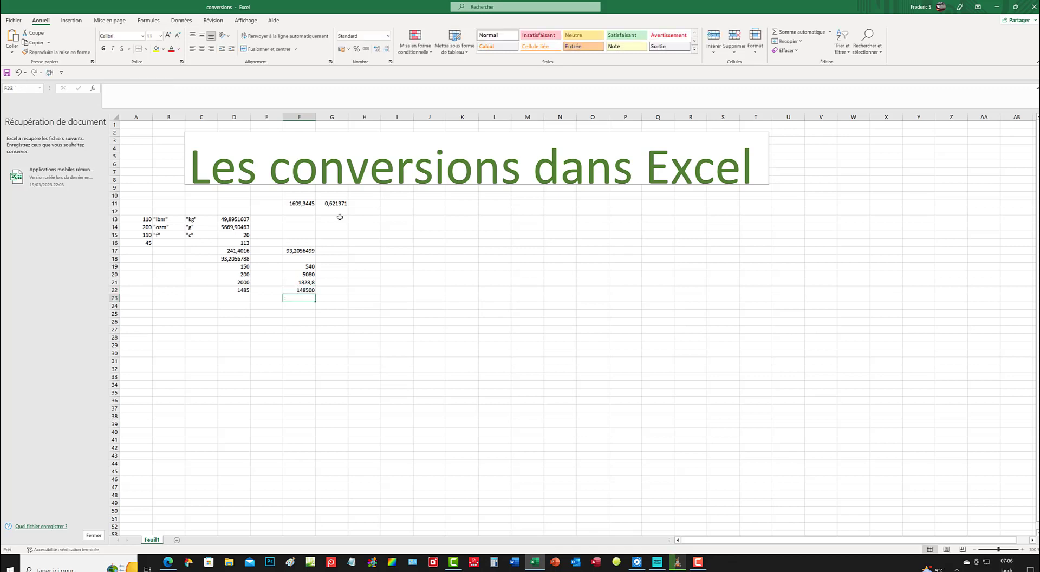